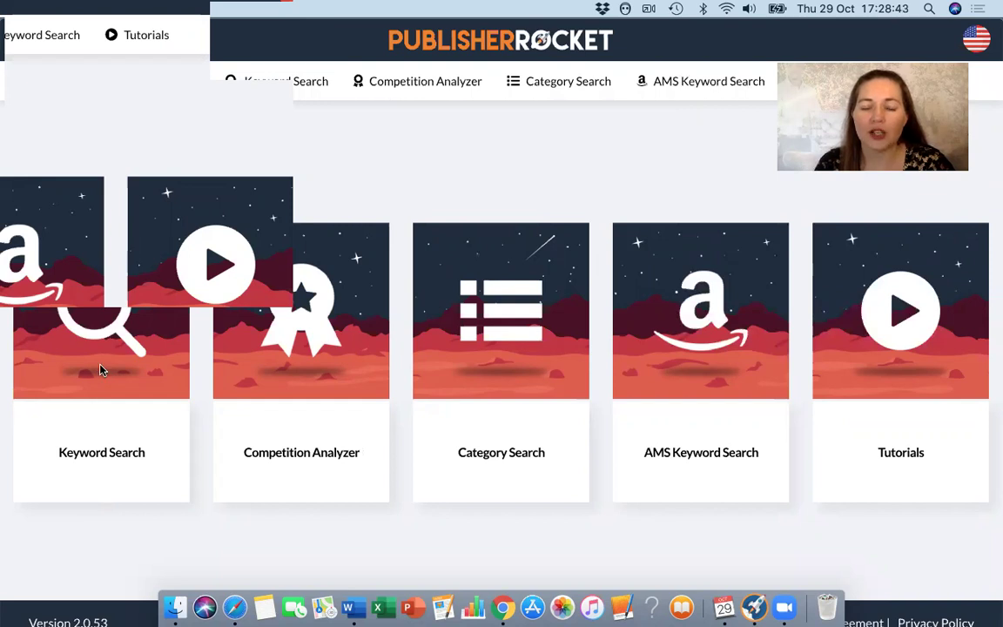
Open a new keyword search with Book as the format
click(100, 370)
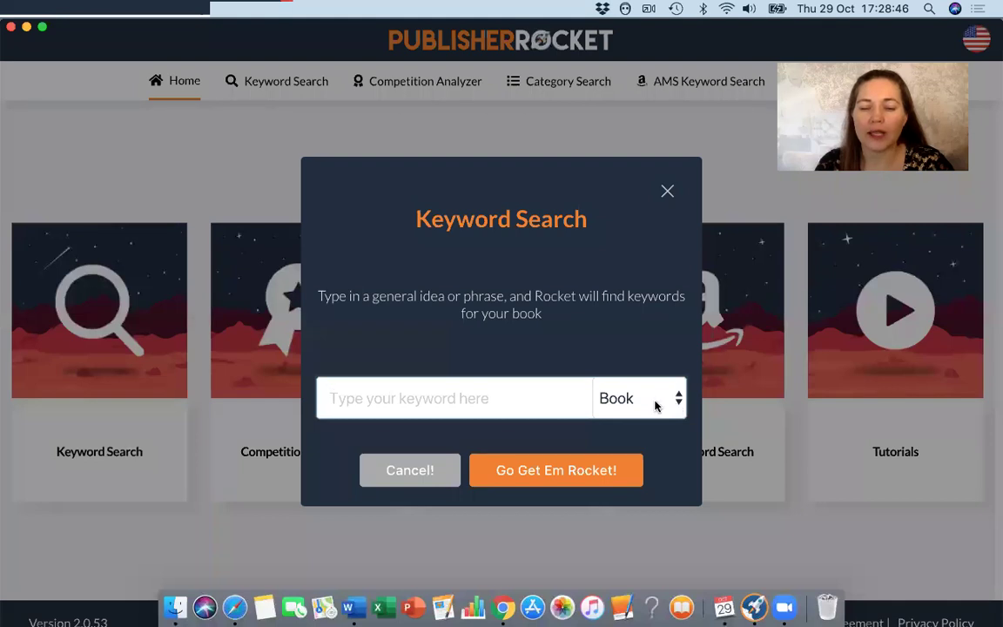
click(675, 402)
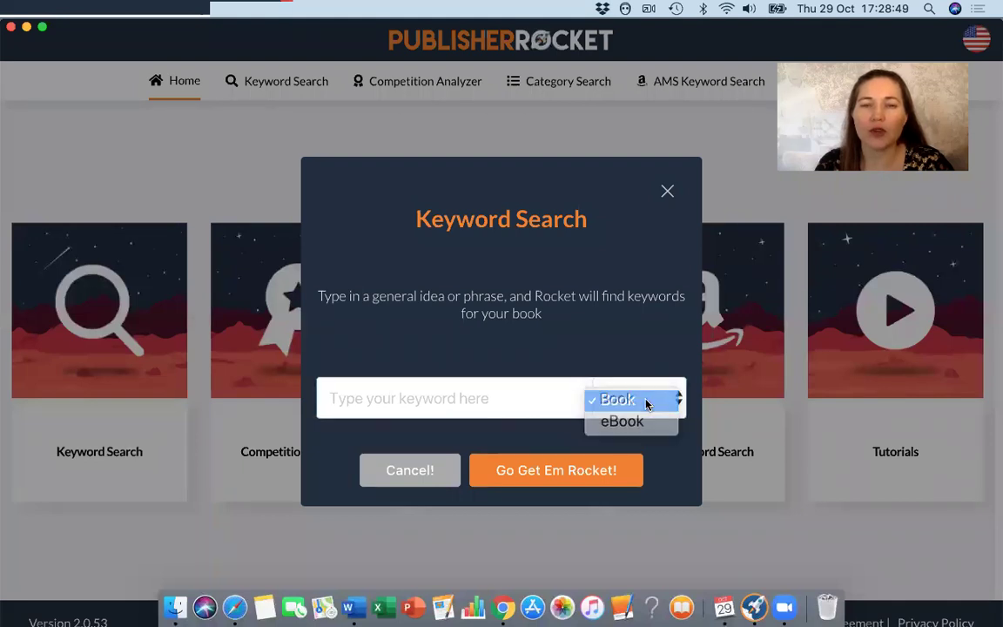
click(646, 402)
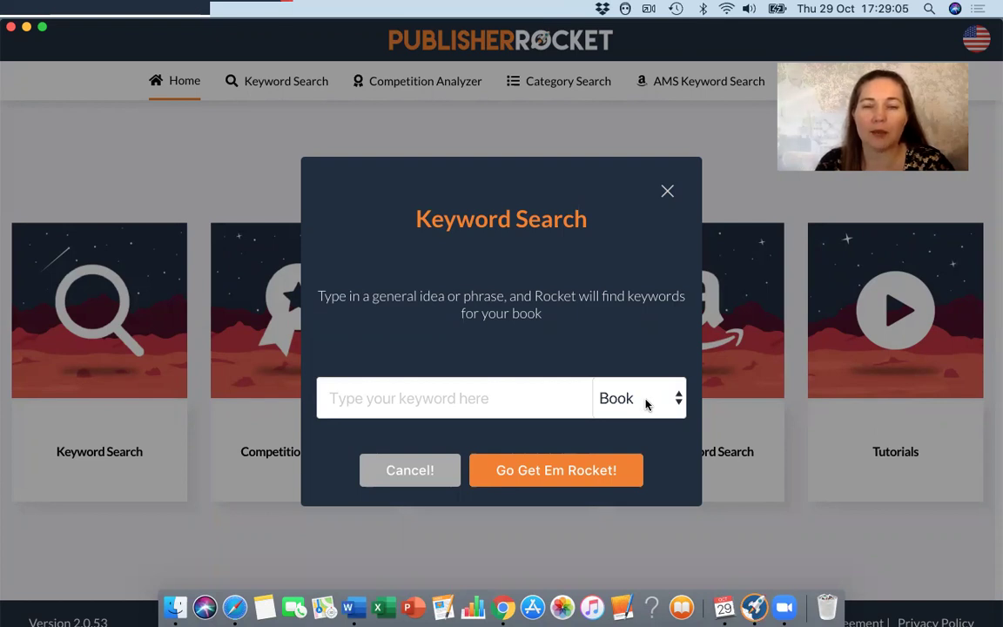
Run the keyword search for the phrase "romantic suspense"
click(471, 394)
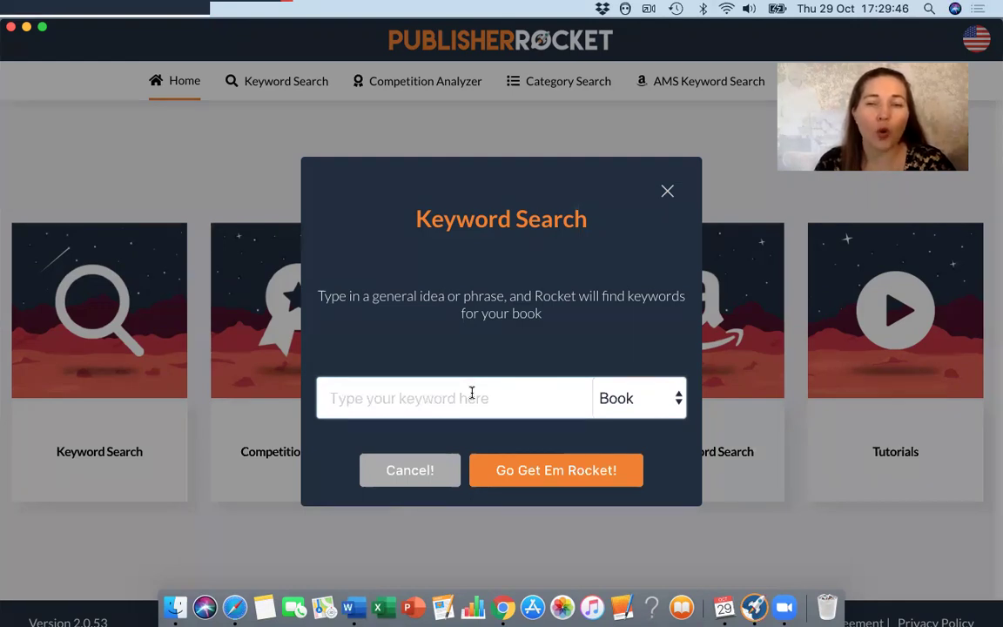
click(363, 389)
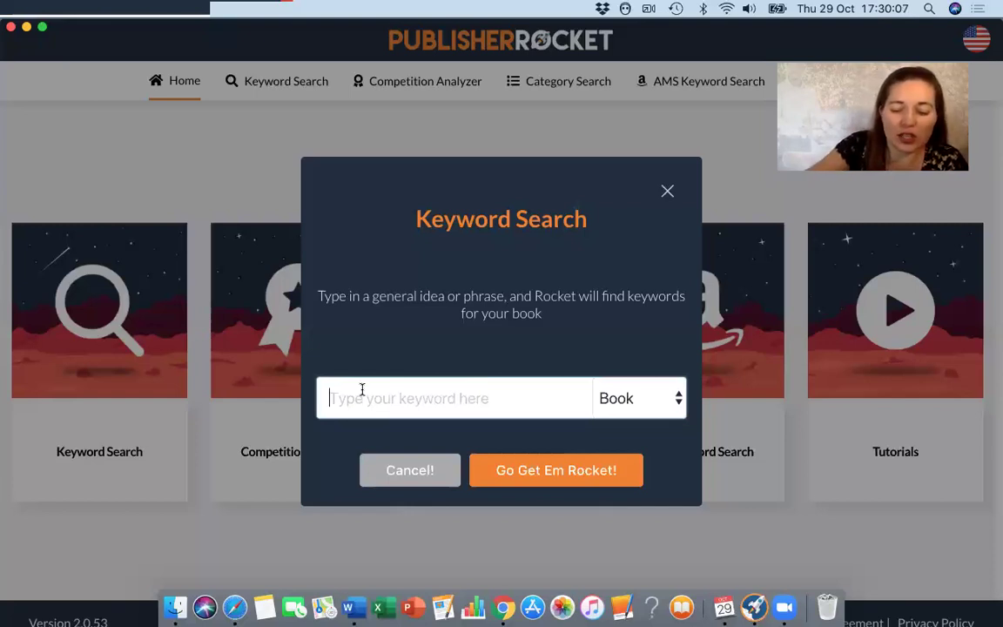
text(rom)
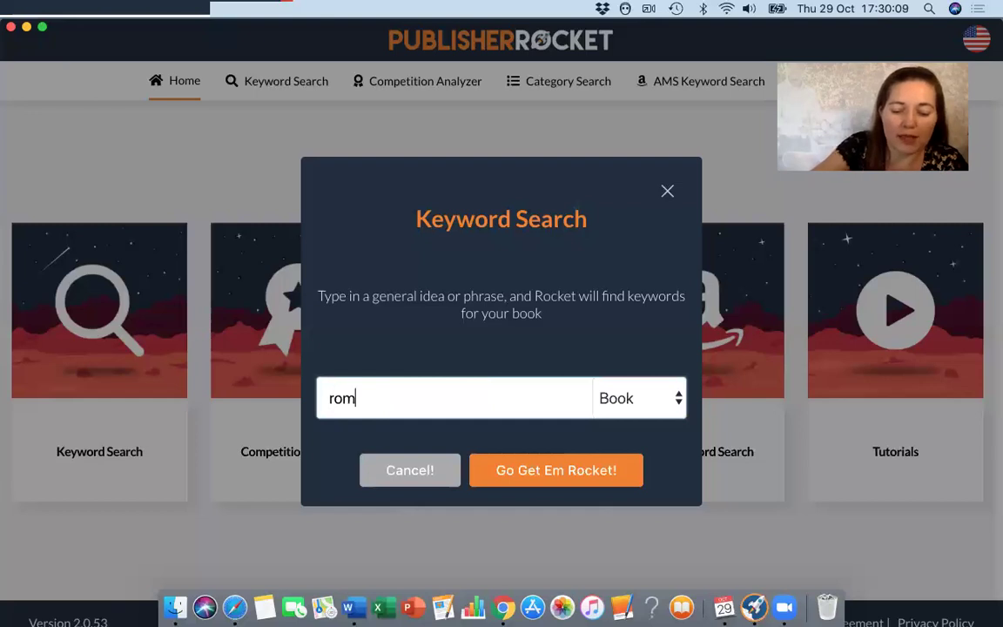
text(anti)
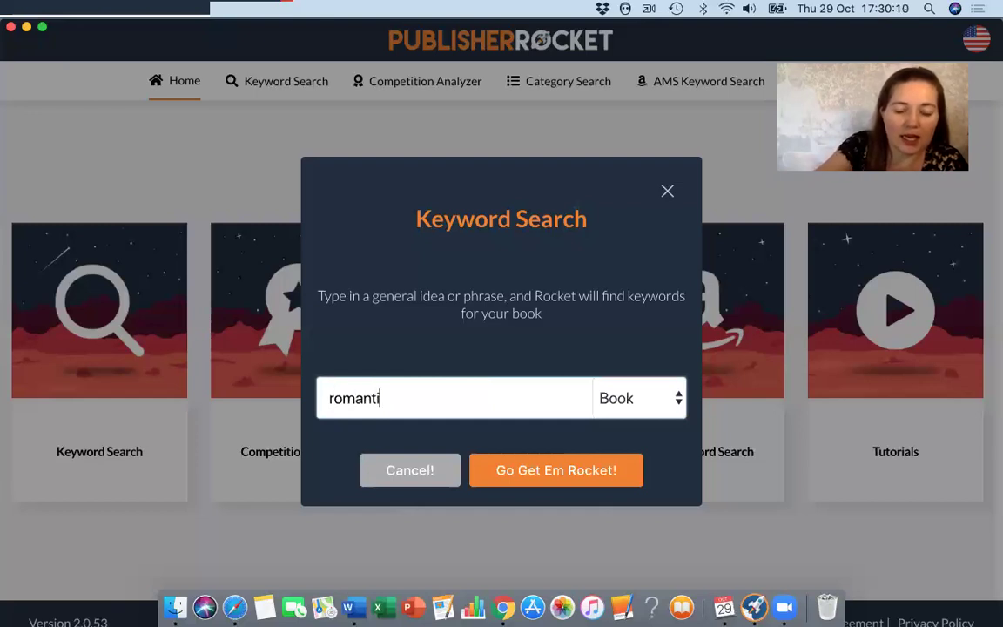
text(c sus)
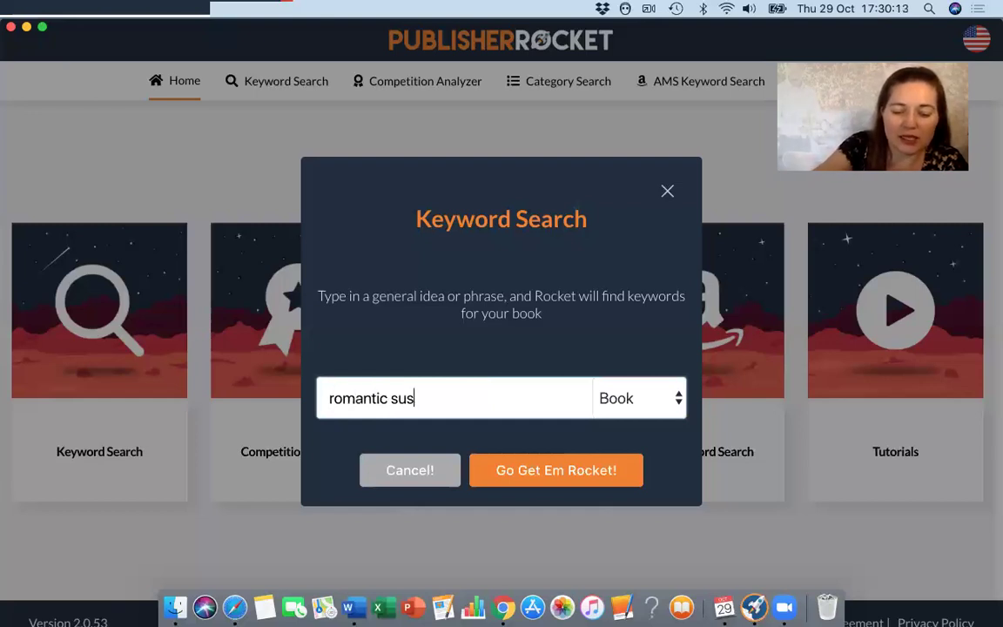
text(pe)
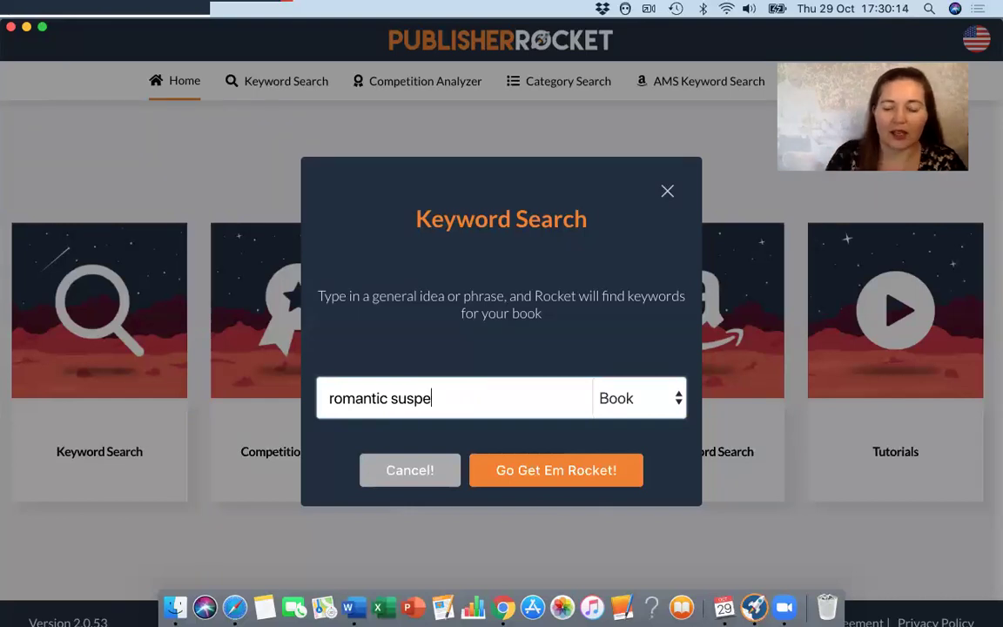
text(nse)
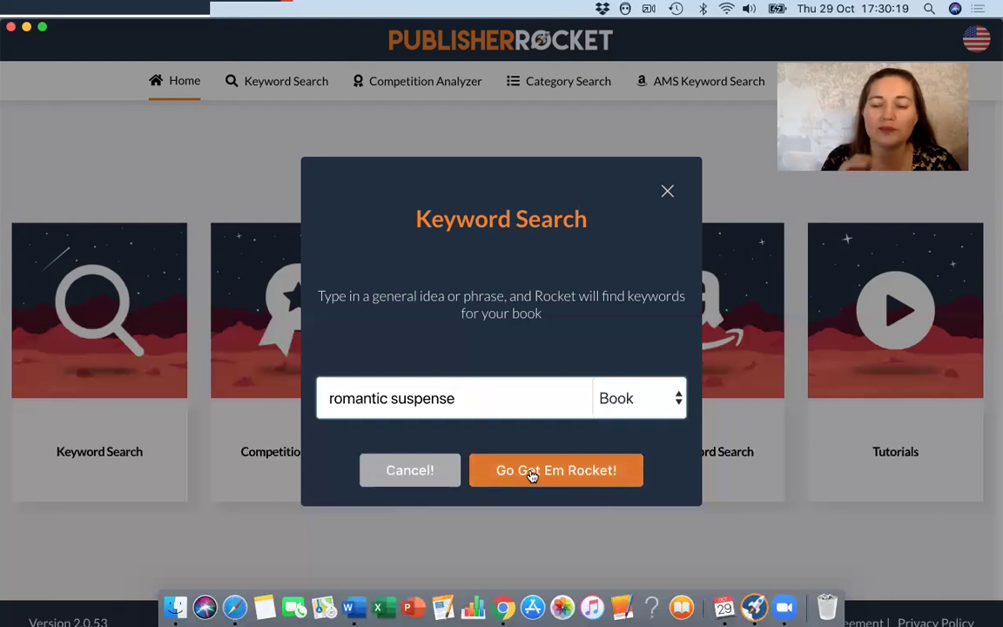
click(531, 473)
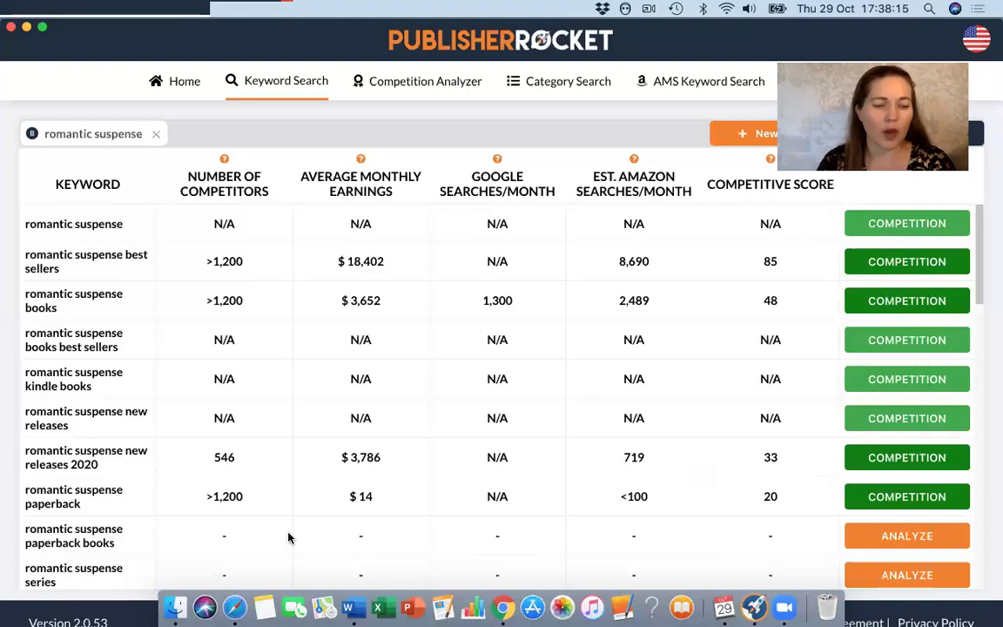
Analyze the keyword "romantic suspense paperback books" in the results list
scroll(290, 537, down, 2)
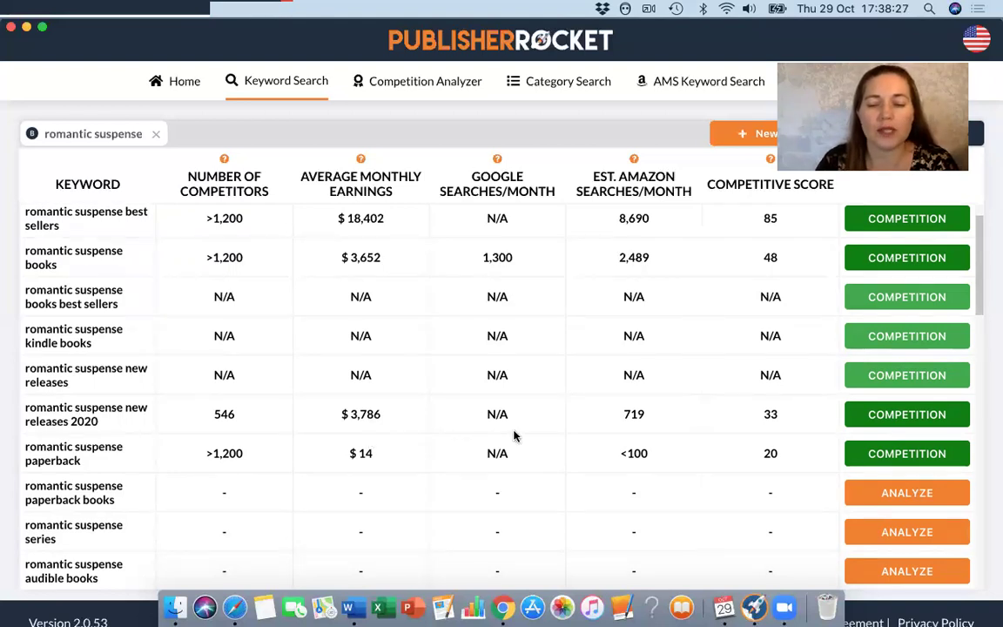
click(911, 497)
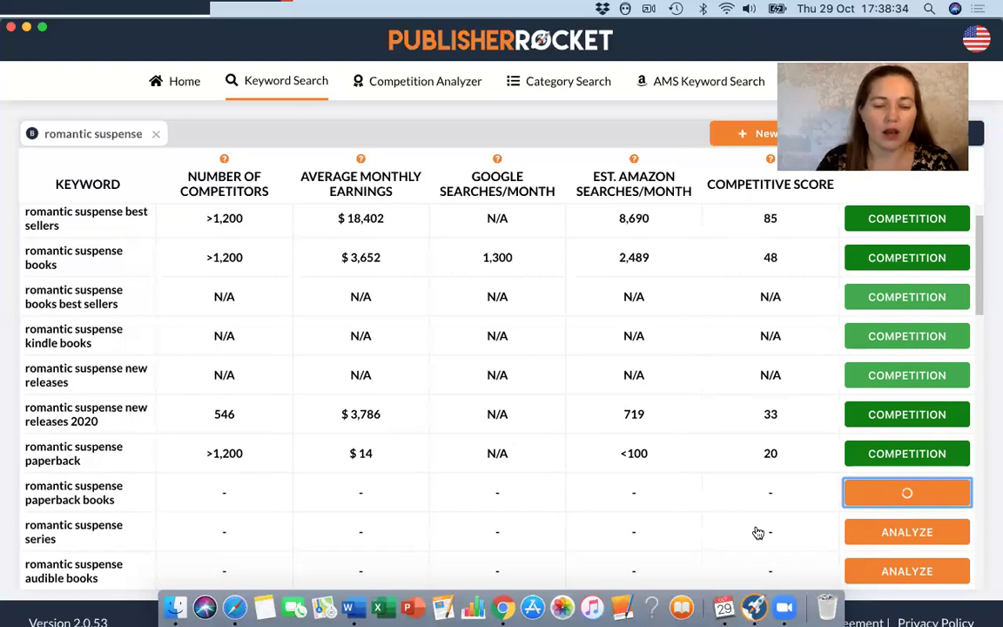
scroll(758, 532, down, 1)
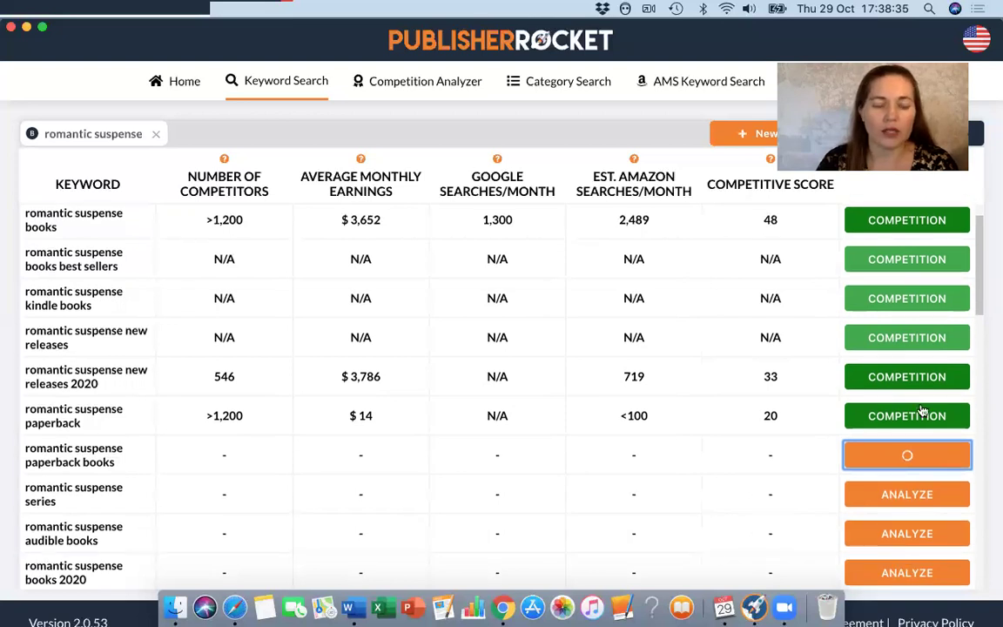
scroll(923, 409, down, 2)
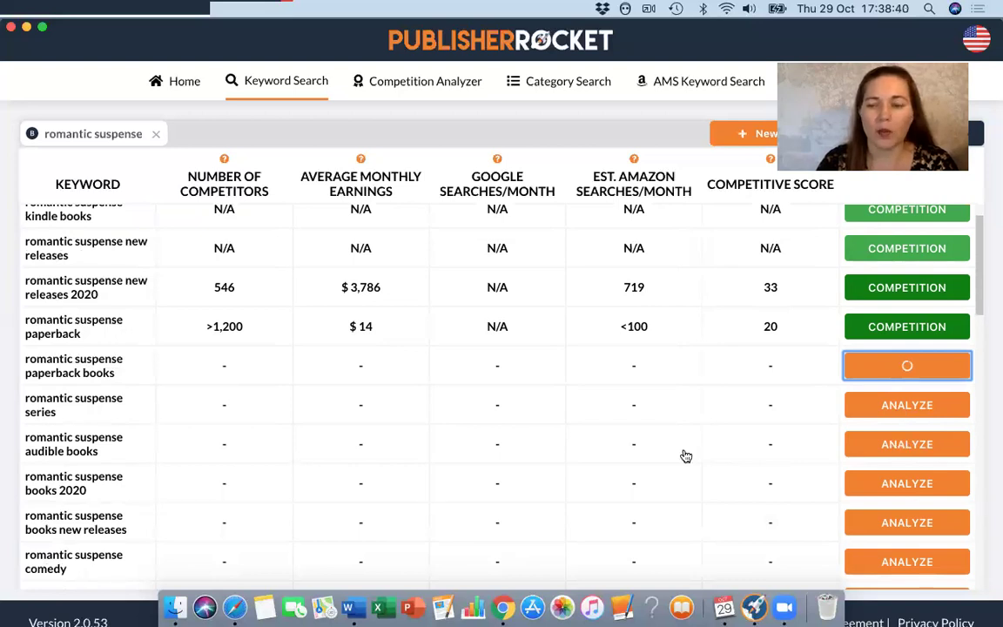
Open the competition analysis for "romantic suspense new releases 2020" and show the explanation of the KWT column
scroll(686, 457, up, 4)
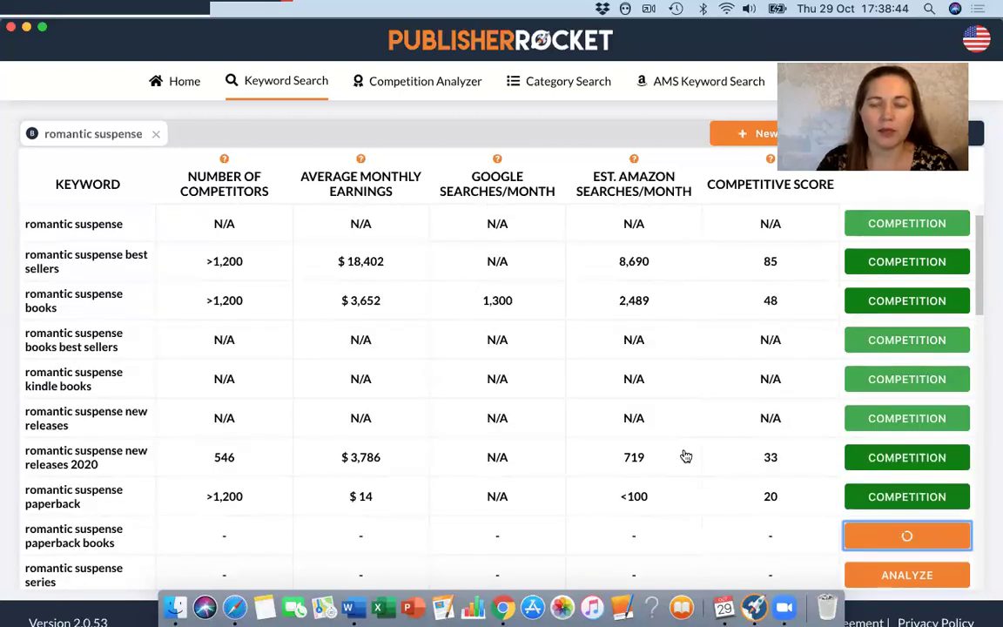
click(686, 457)
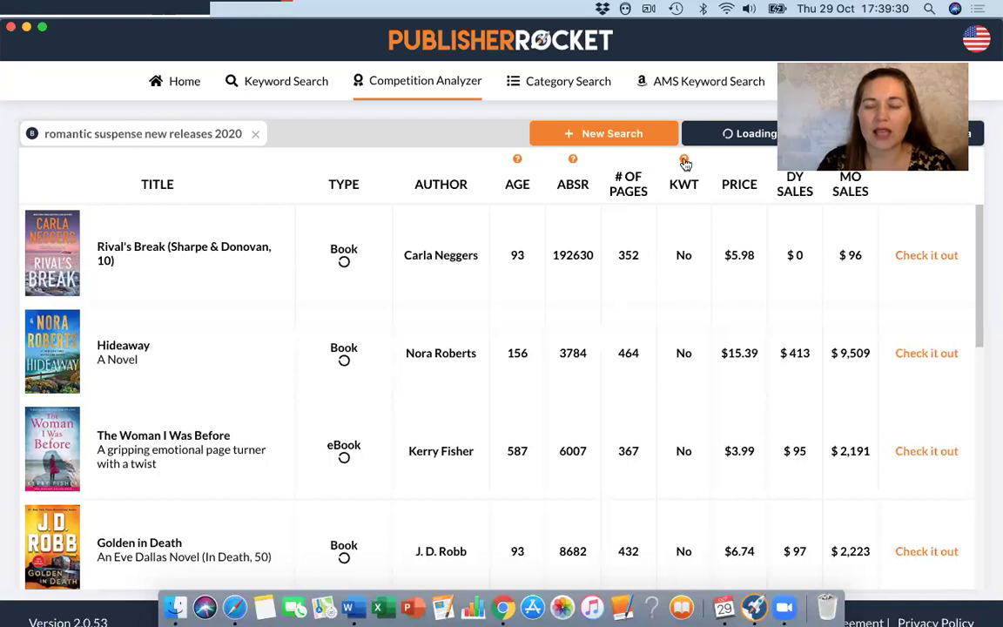
mouse_move(685, 164)
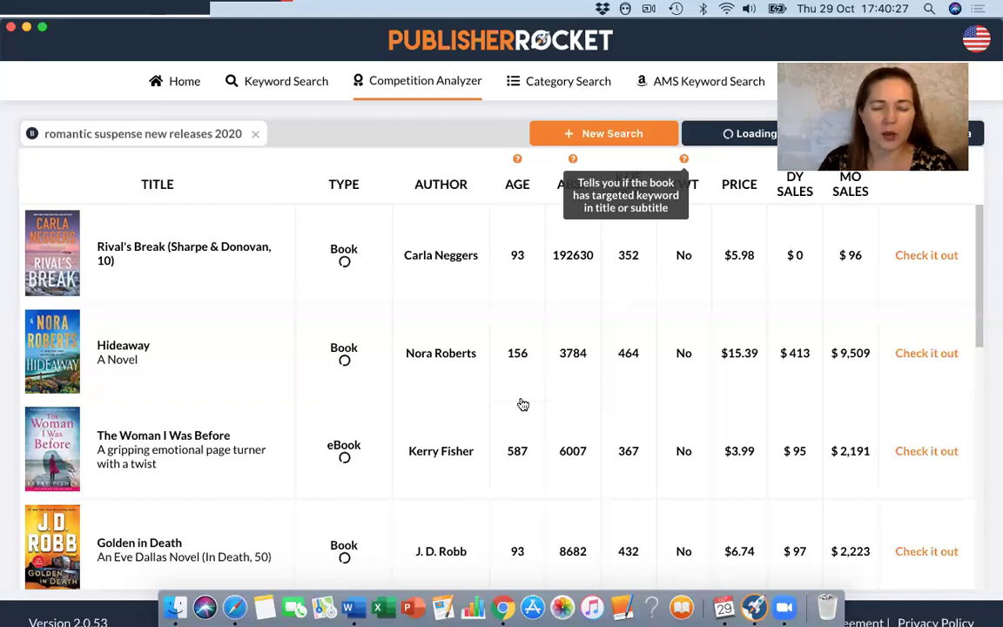
Examine the competing books' age, bestseller rank, price, and daily and monthly sales through the end of the loaded list
scroll(523, 404, down, 1)
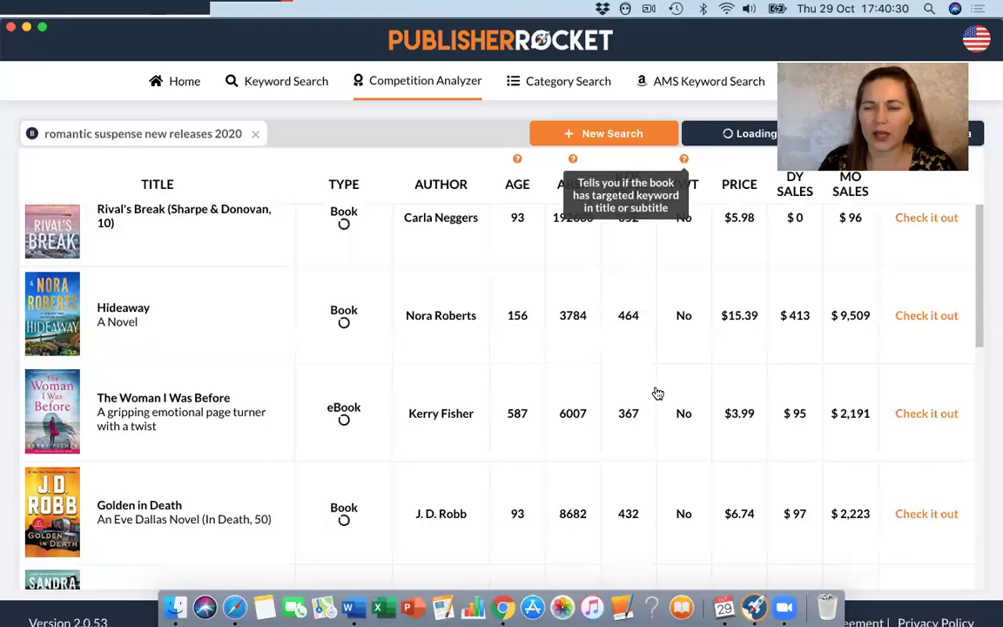
scroll(657, 393, down, 1)
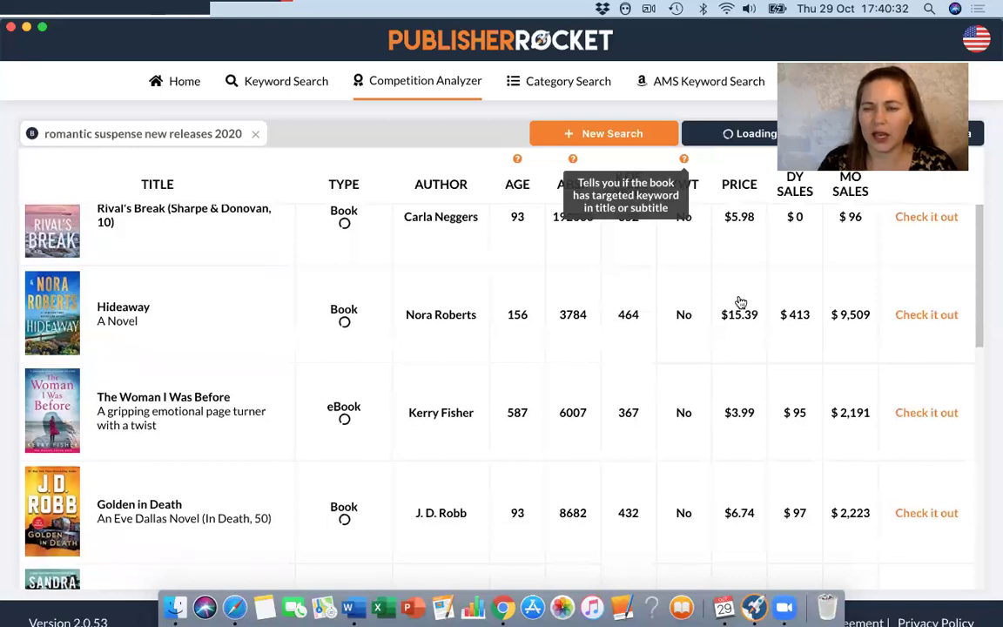
scroll(740, 302, up, 2)
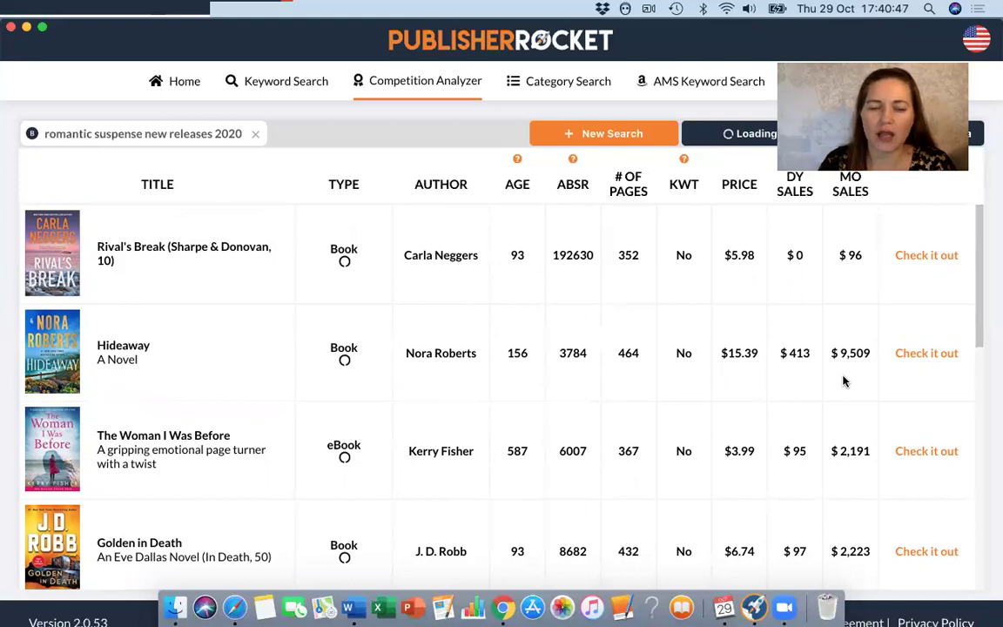
scroll(843, 381, down, 2)
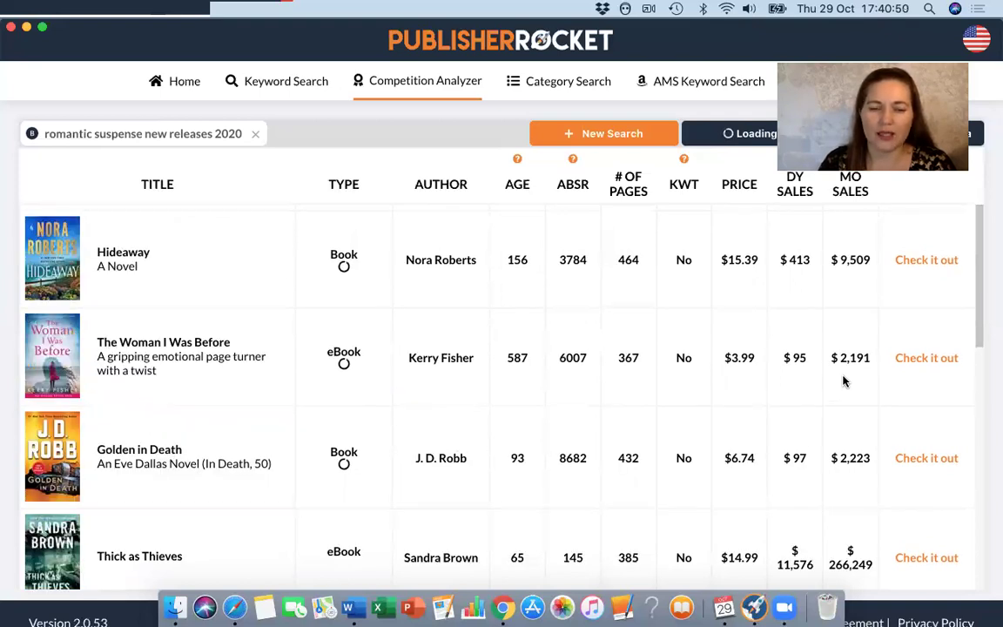
scroll(843, 380, down, 1)
scroll(842, 381, down, 4)
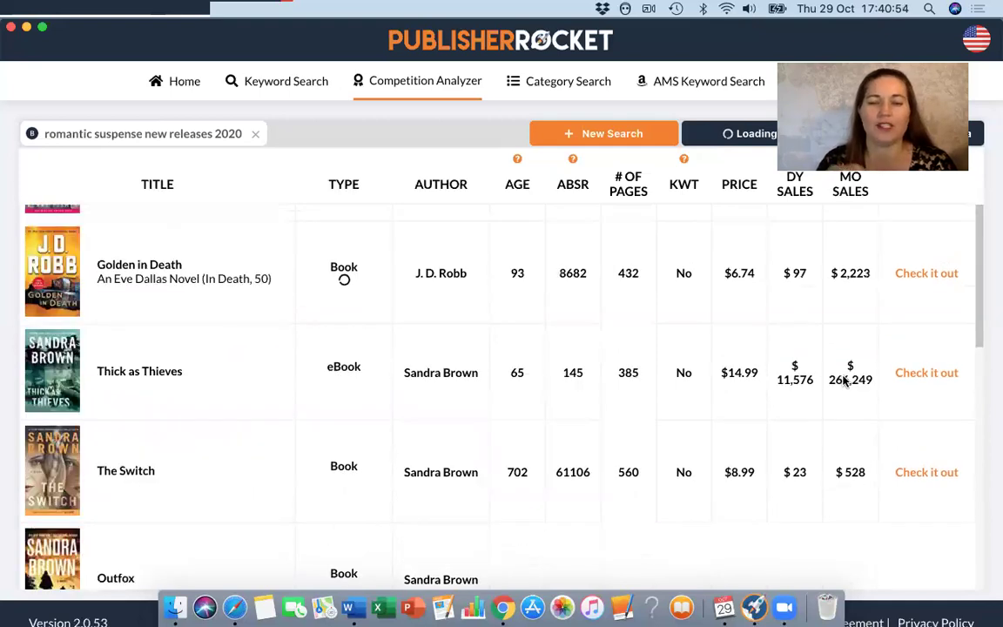
scroll(843, 381, down, 1)
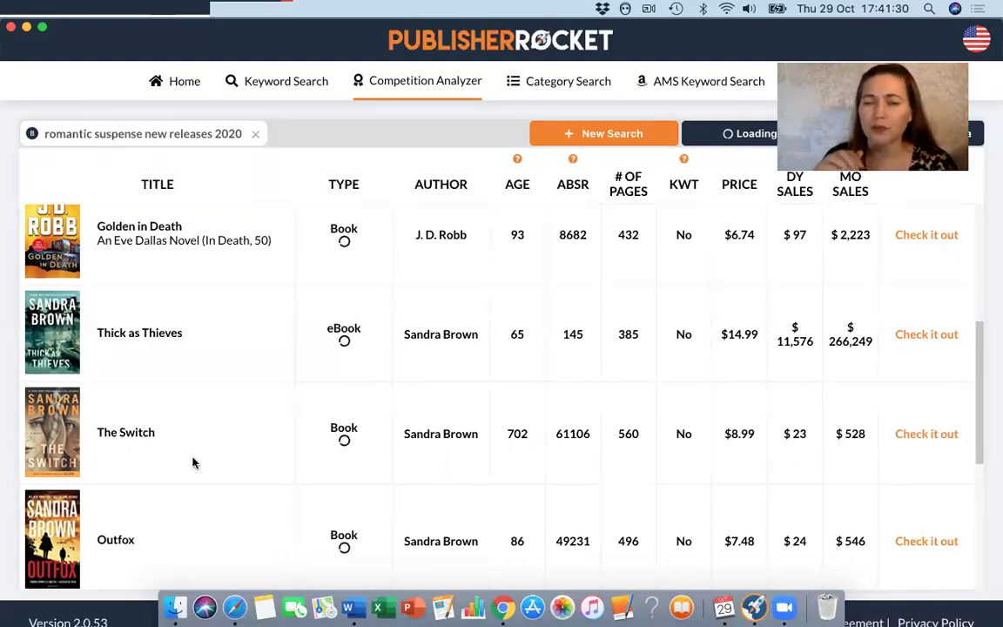
scroll(194, 462, down, 5)
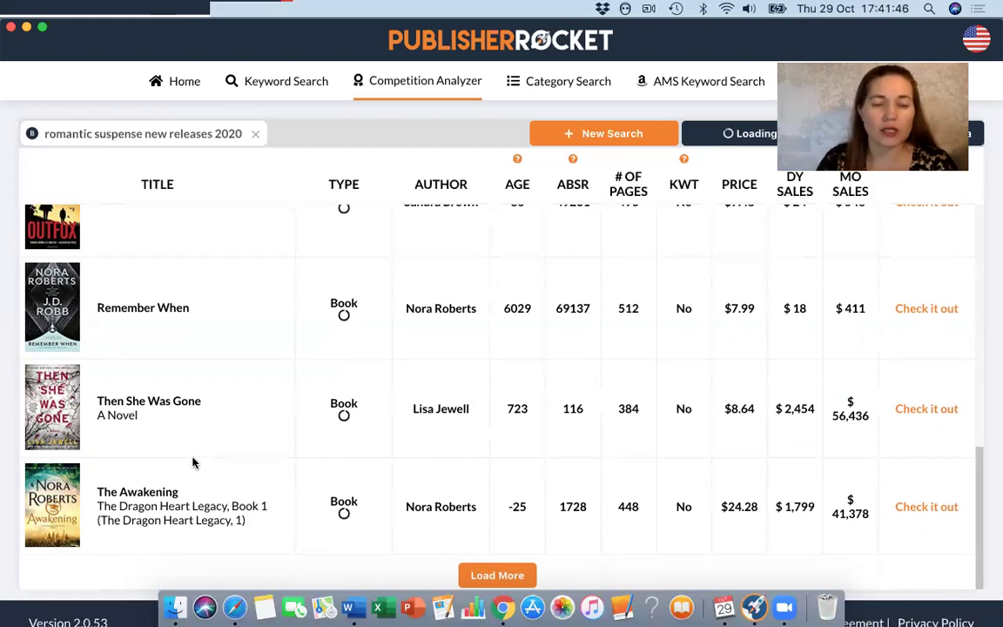
Open the Amazon page of the competing book "Then She Was Gone" and examine its formats, prices and related books
scroll(193, 462, down, 1)
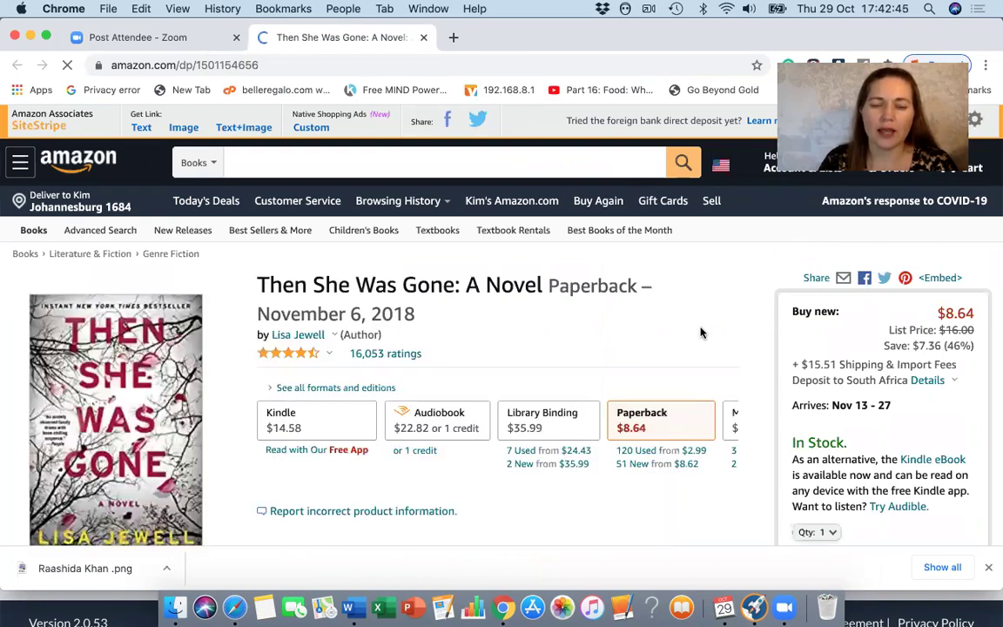
scroll(701, 332, down, 3)
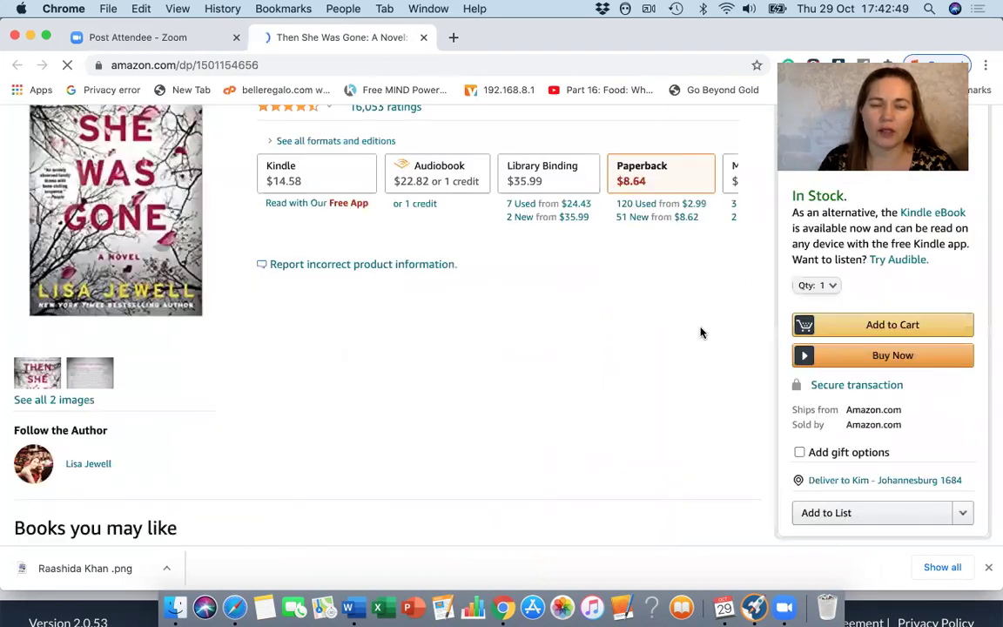
scroll(701, 332, down, 2)
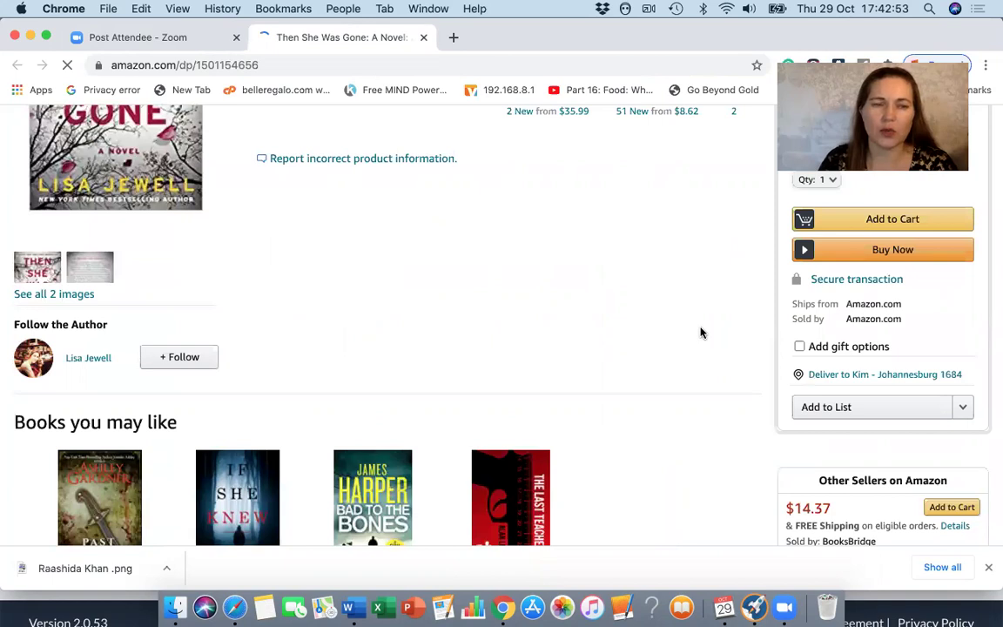
scroll(701, 332, up, 2)
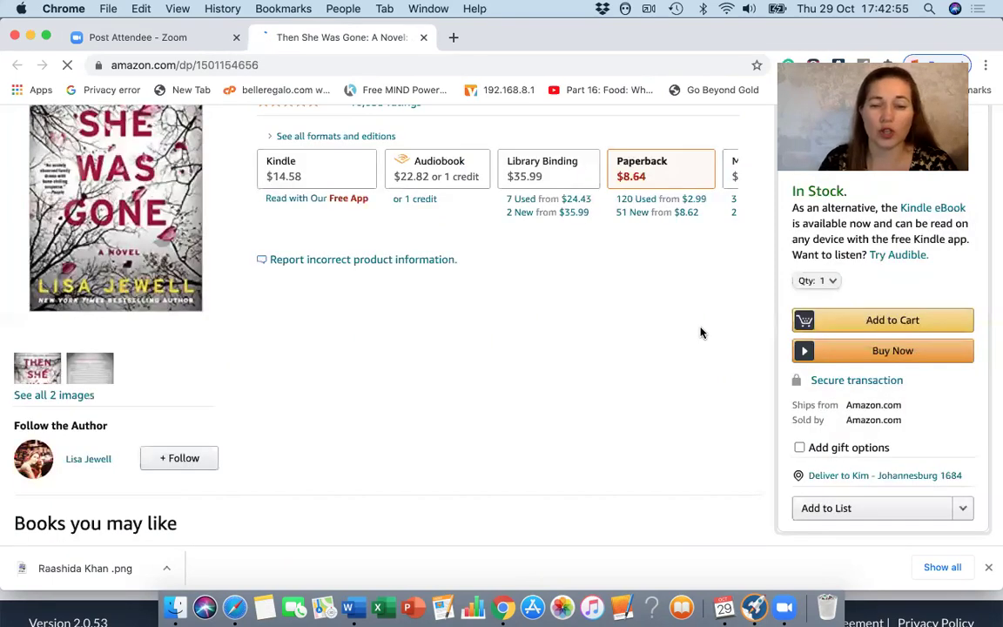
scroll(701, 331, up, 2)
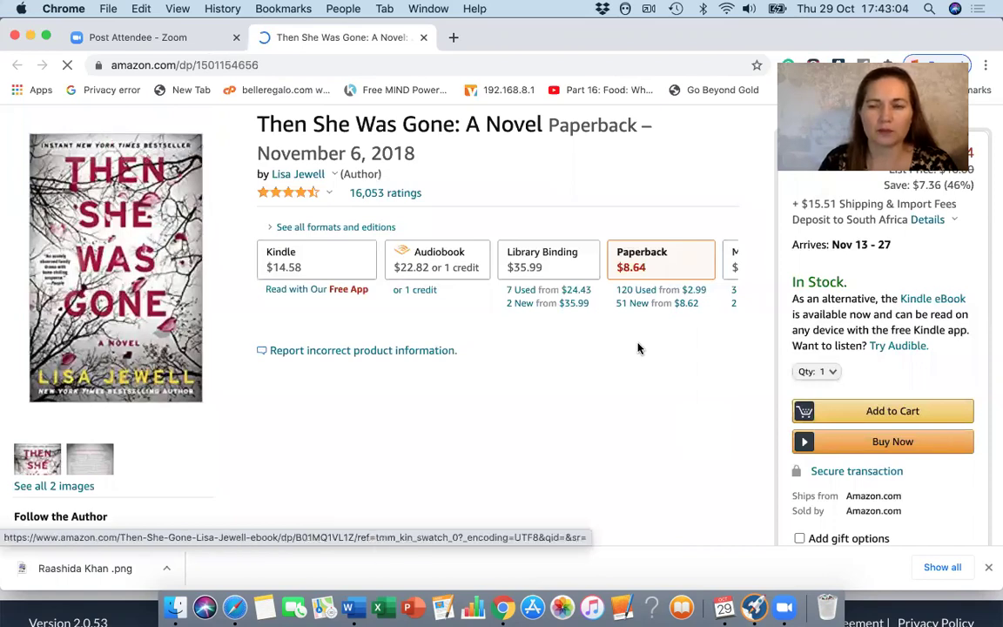
scroll(639, 349, down, 1)
scroll(638, 348, down, 2)
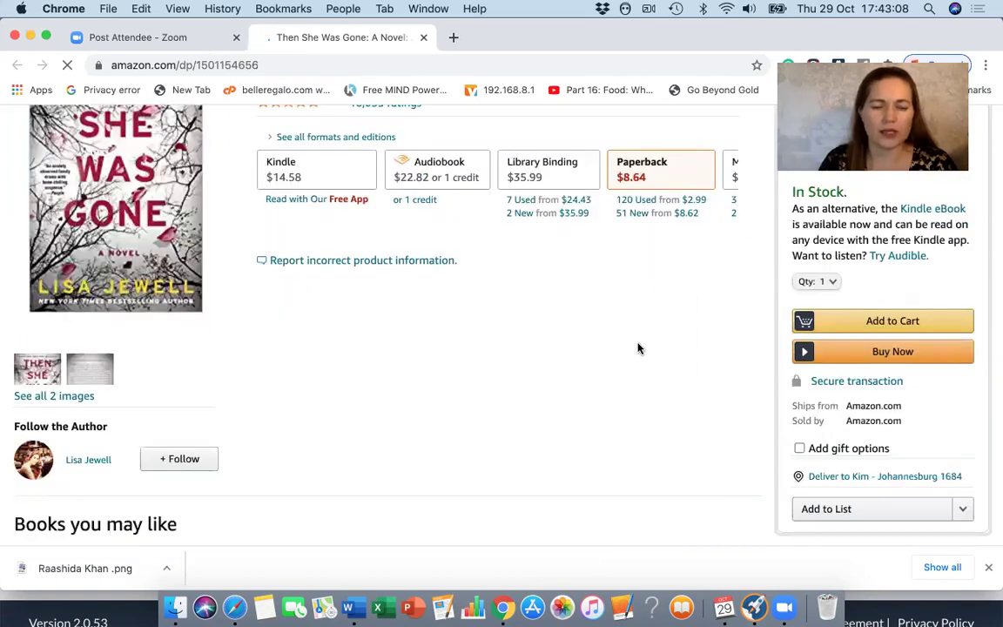
Expand the full book description of "Then She Was Gone" and read it through to its end
scroll(639, 348, down, 1)
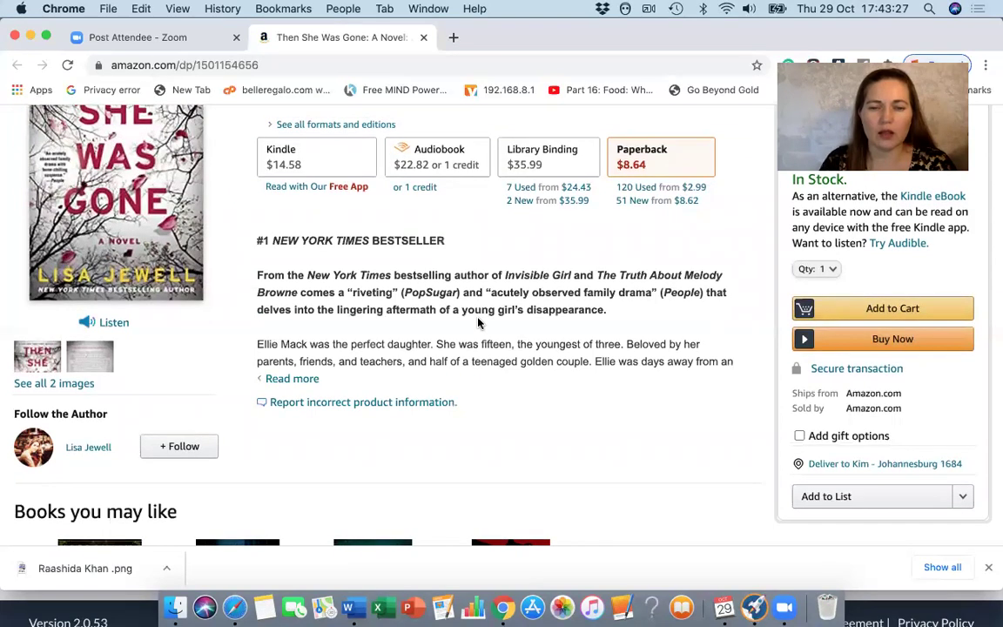
scroll(302, 343, down, 1)
click(304, 347)
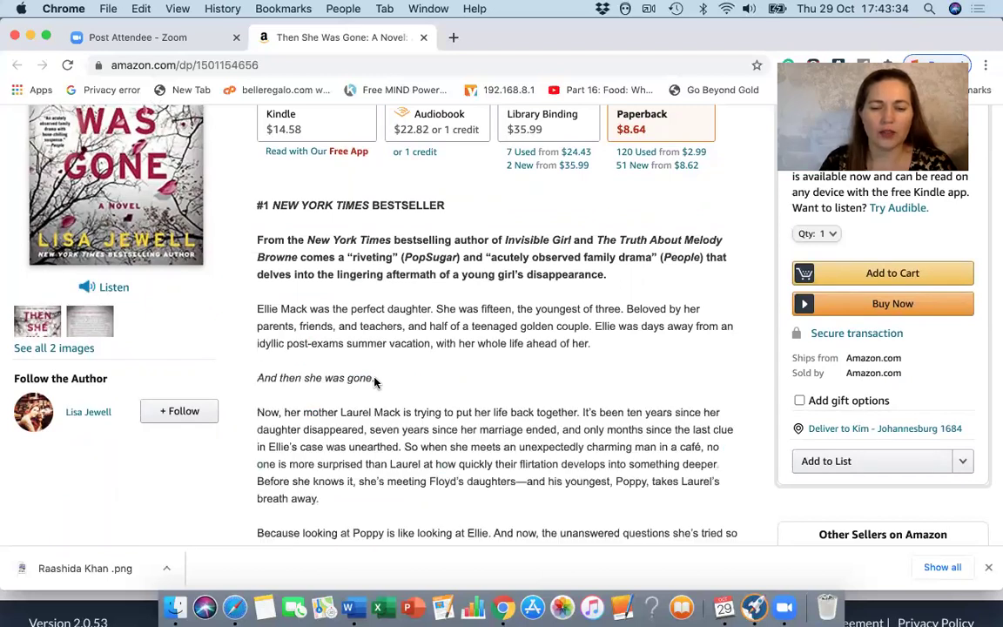
scroll(375, 378, down, 5)
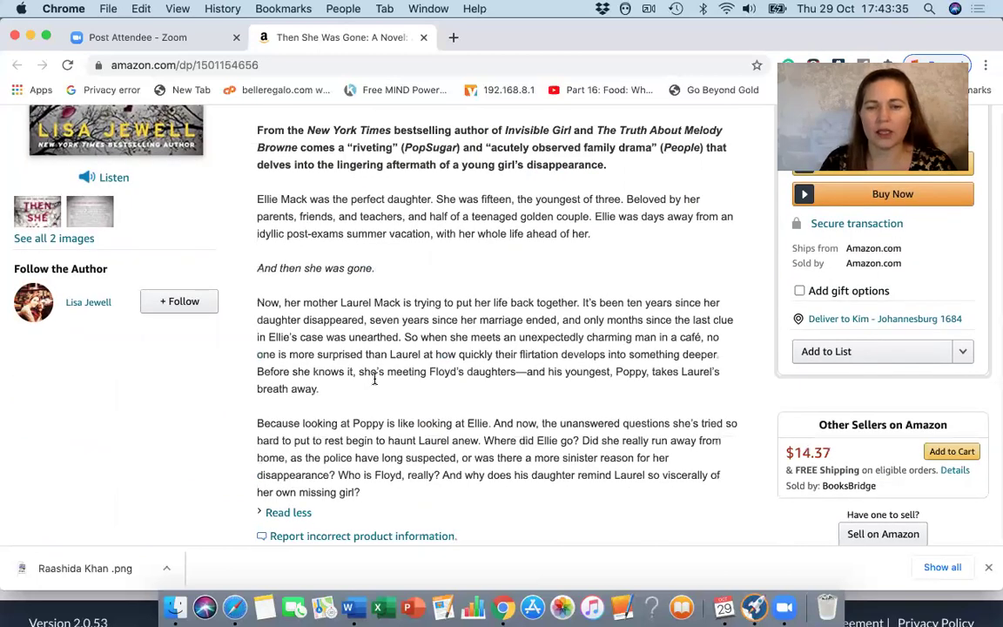
scroll(375, 379, up, 1)
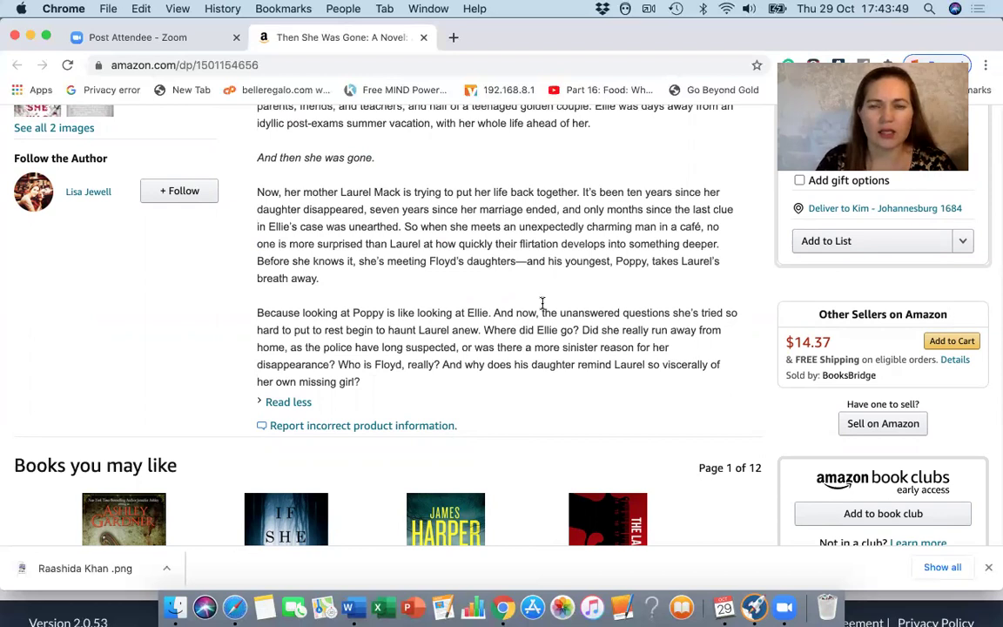
Highlight the description passage about the mother's life ten years after her daughter disappeared and review the surrounding text
scroll(641, 157, up, 2)
drag(492, 270, 504, 323)
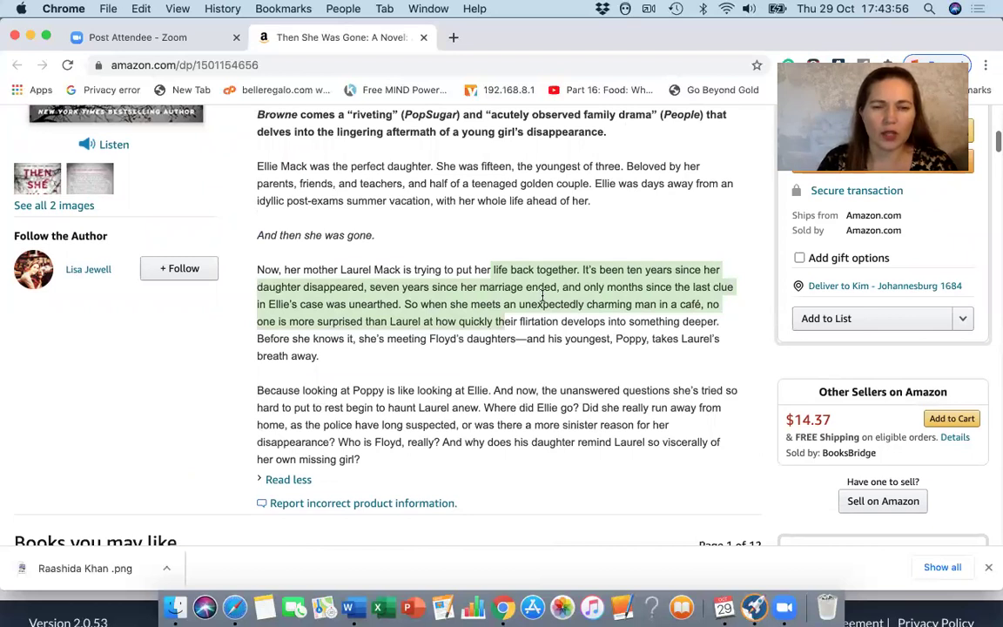
scroll(531, 357, up, 2)
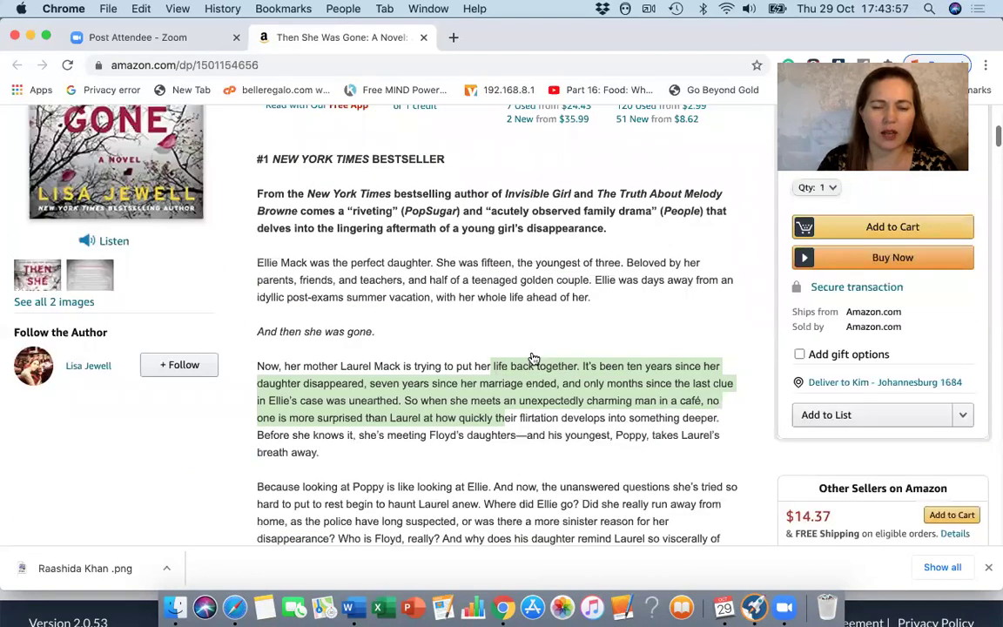
Examine the also-viewed books, the publisher's promotional banners and the editorial reviews of "Then She Was Gone"
scroll(531, 357, down, 10)
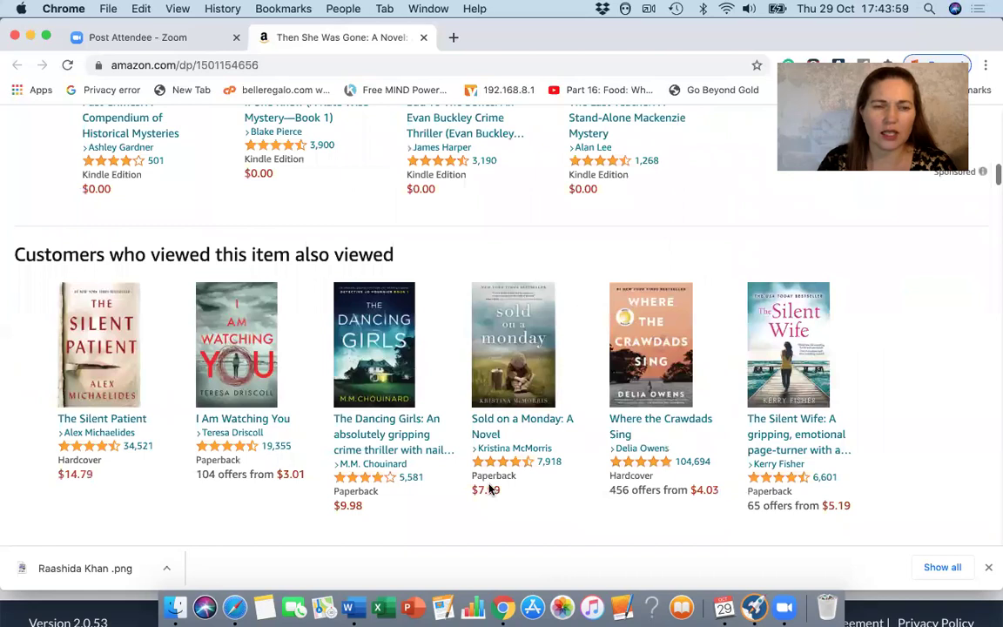
scroll(489, 489, down, 3)
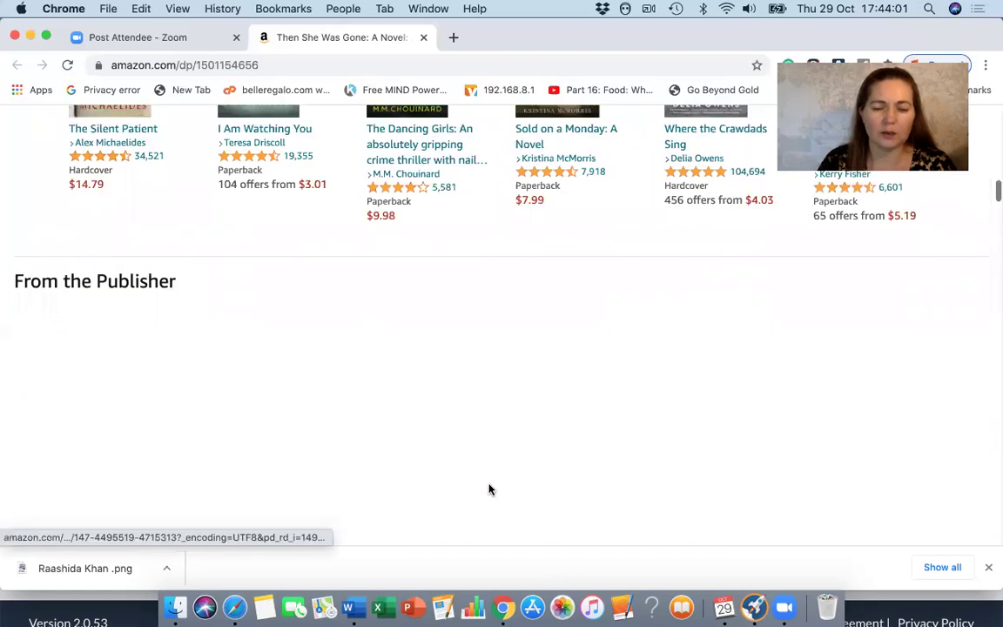
scroll(488, 490, down, 1)
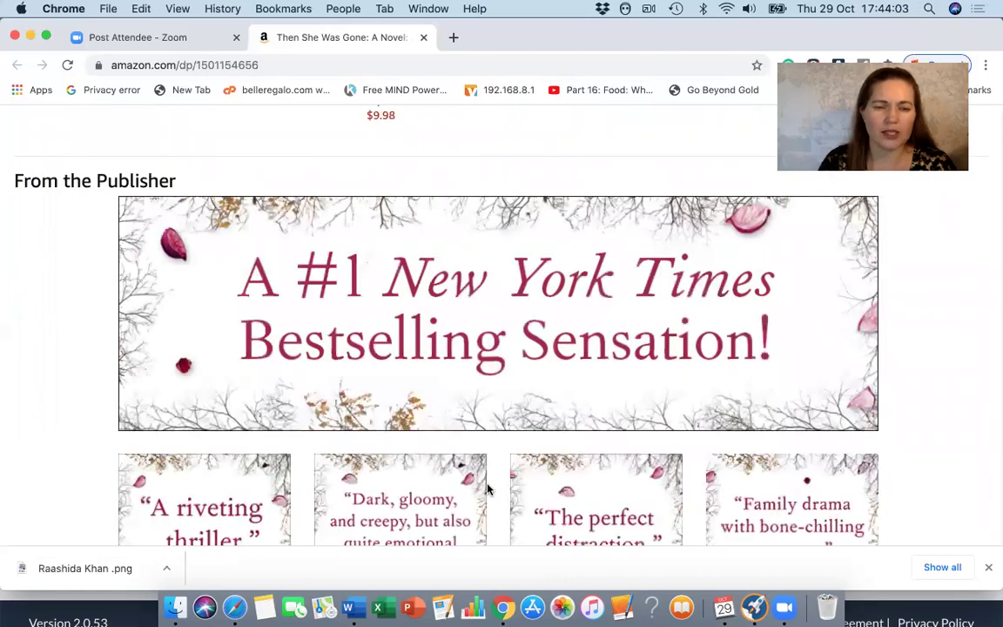
scroll(341, 358, down, 5)
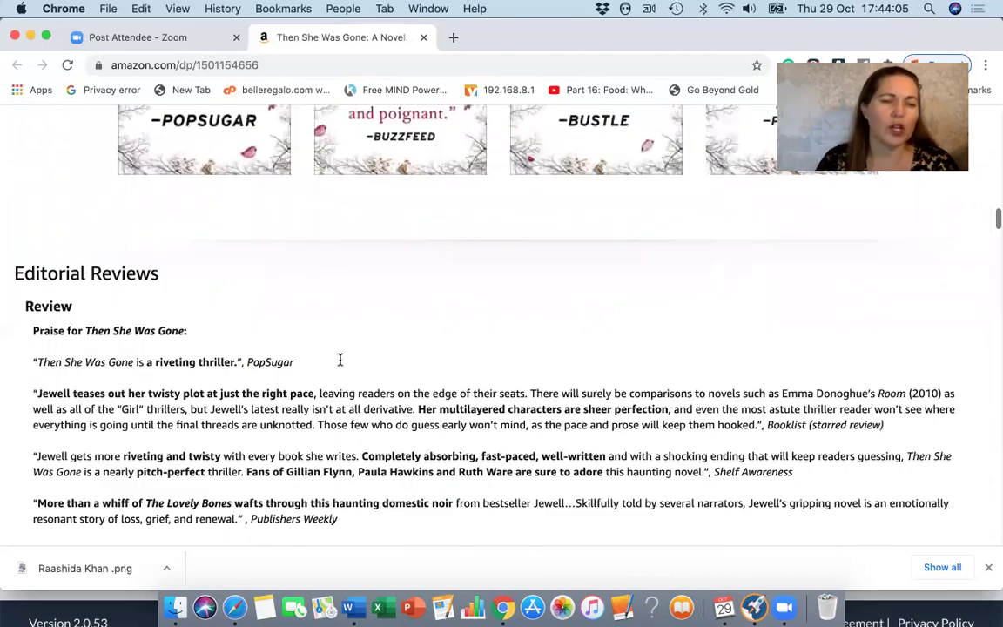
scroll(341, 359, down, 2)
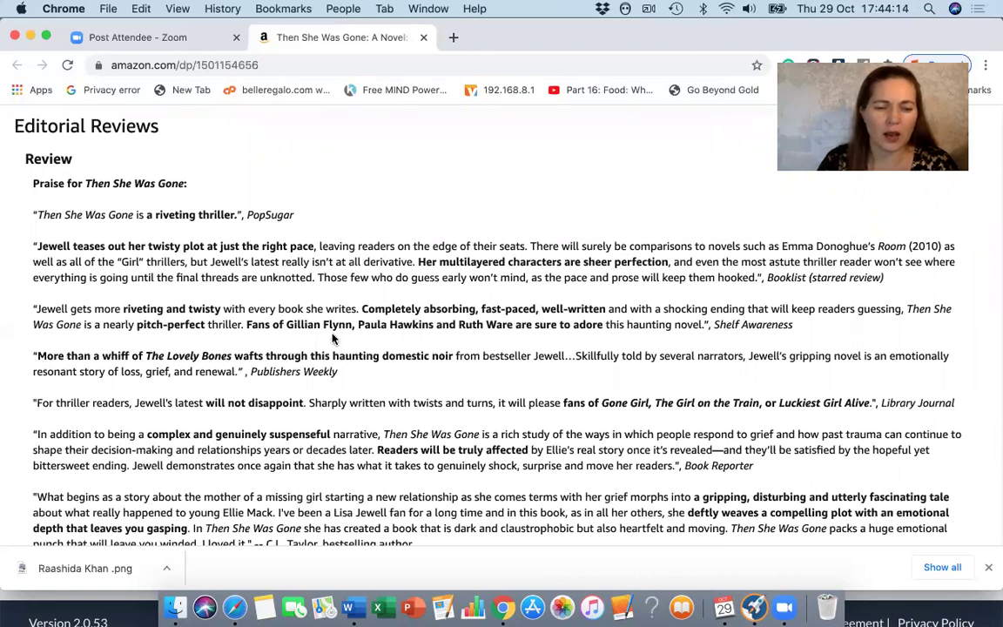
scroll(349, 296, down, 2)
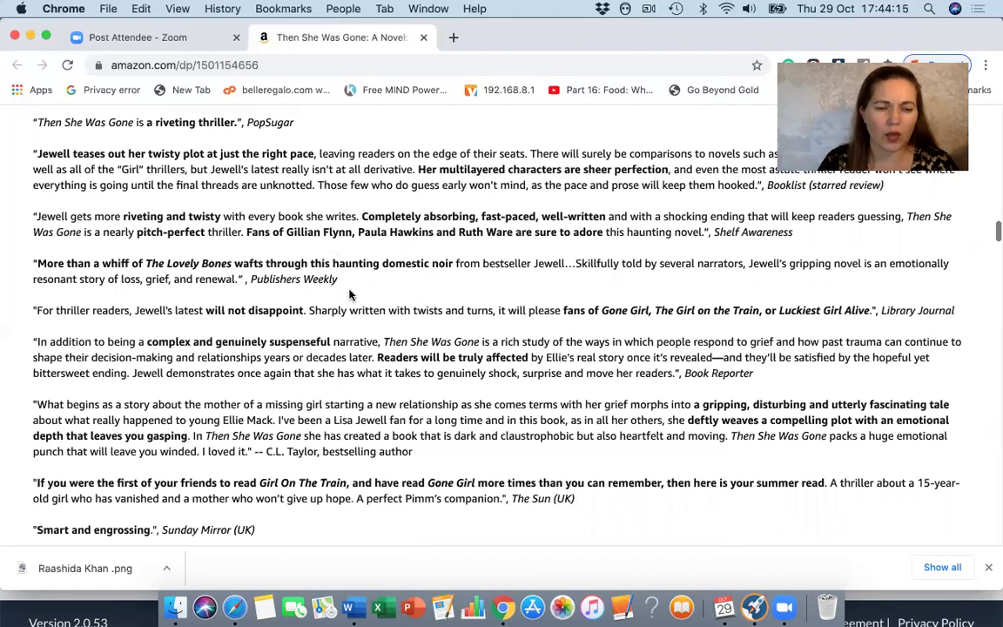
scroll(353, 285, down, 5)
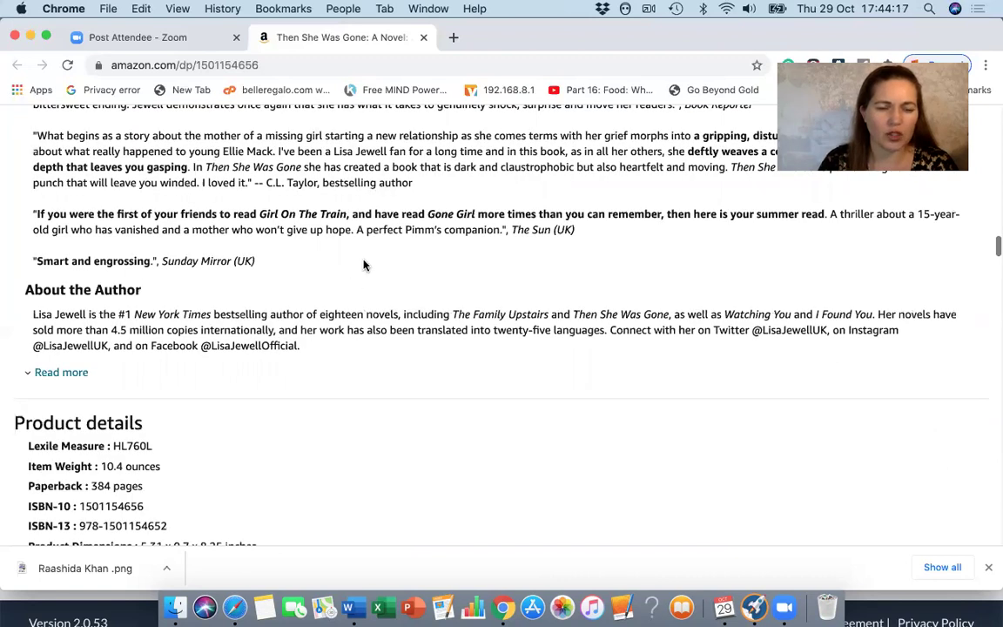
Examine the book's product details, best seller categories, product videos and author biography
scroll(365, 264, down, 6)
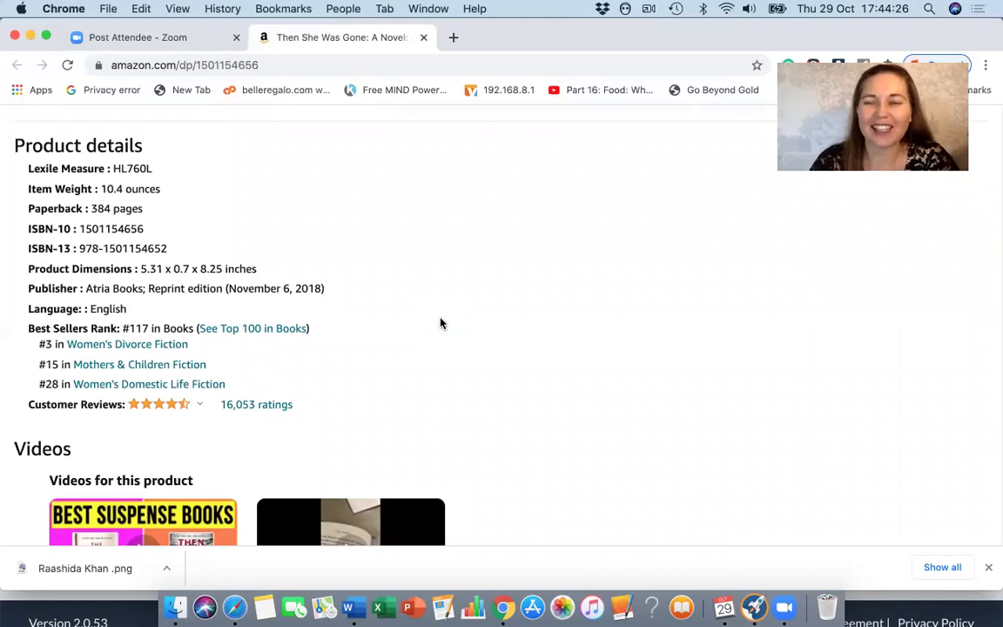
scroll(441, 323, down, 1)
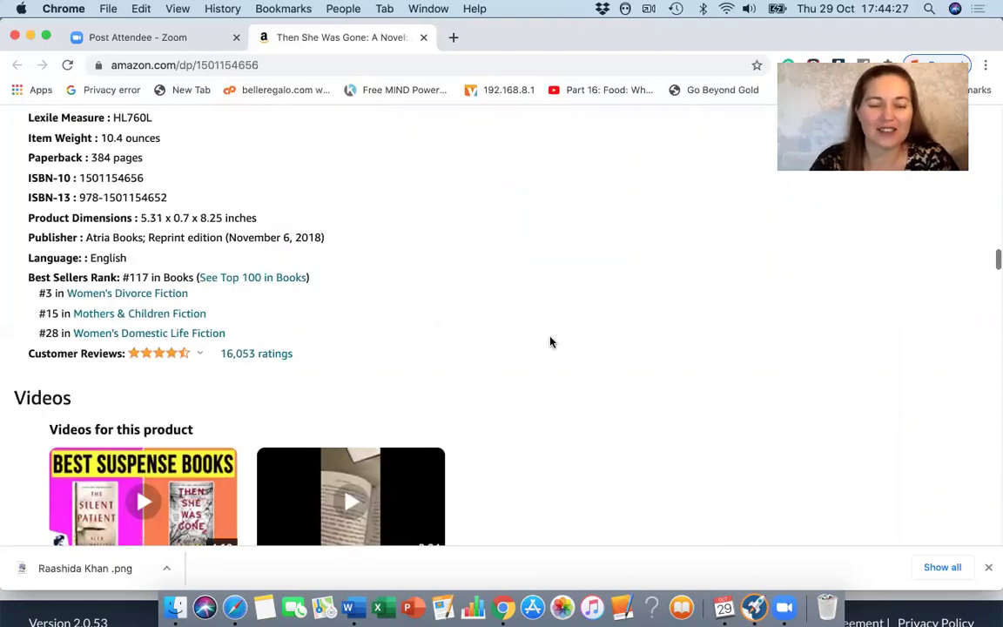
scroll(550, 341, down, 1)
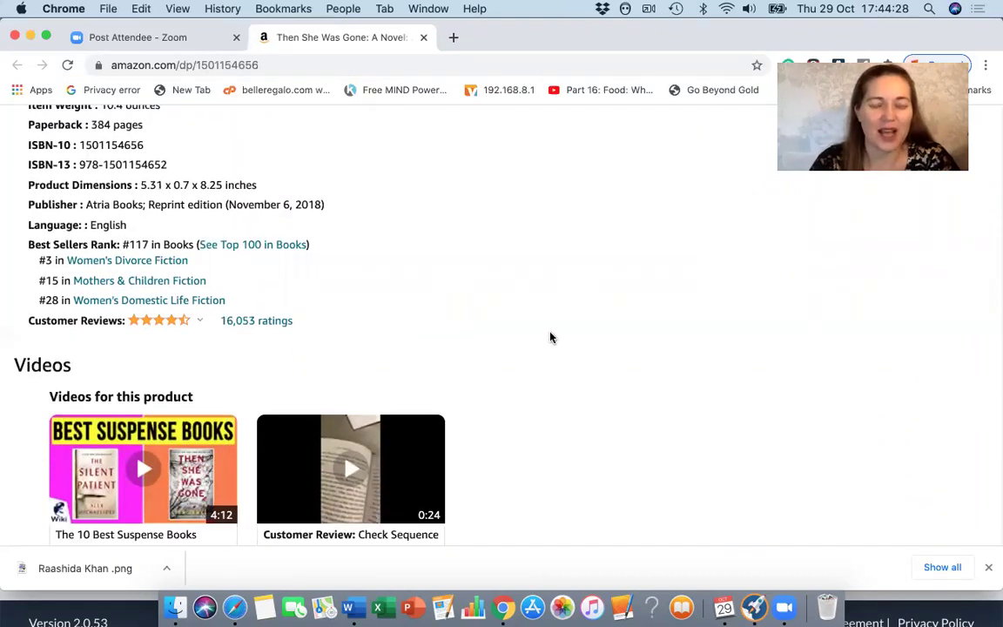
scroll(550, 339, down, 3)
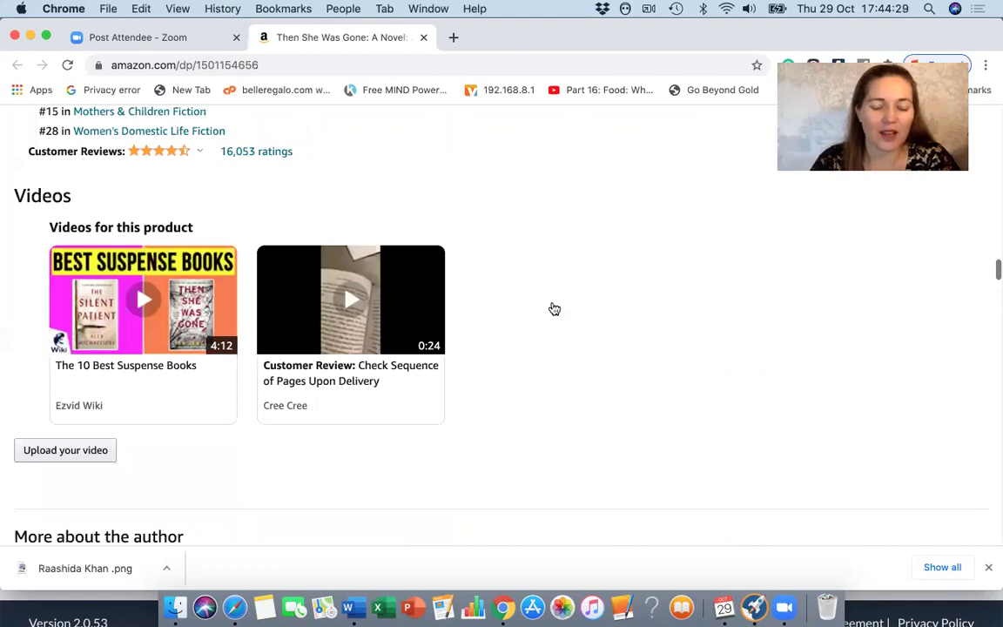
scroll(554, 309, down, 7)
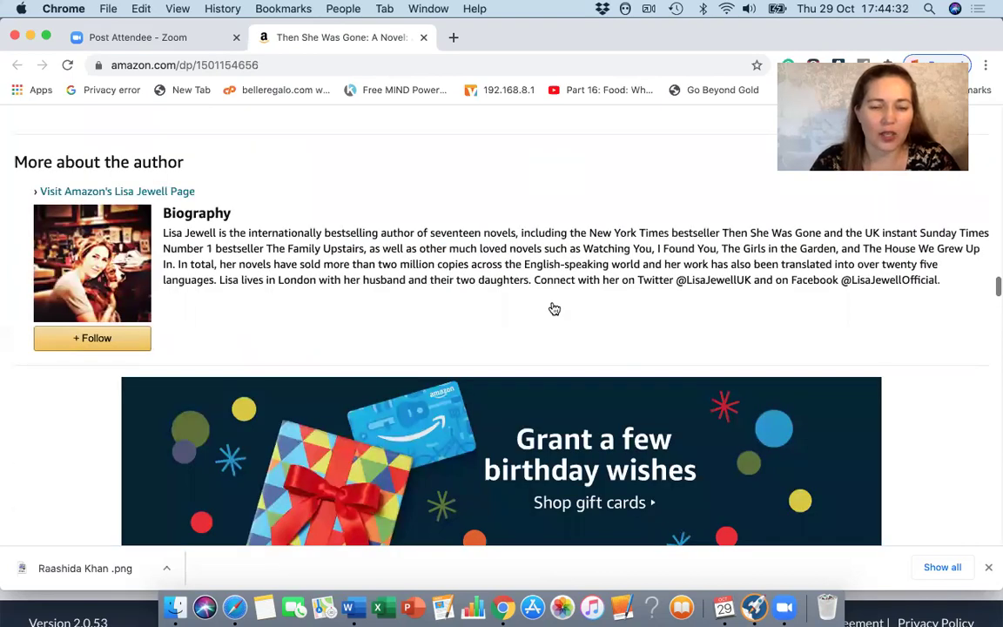
Examine the phrases that customer reviews mention and read the top review titled "Caveat emptor"
scroll(727, 367, down, 10)
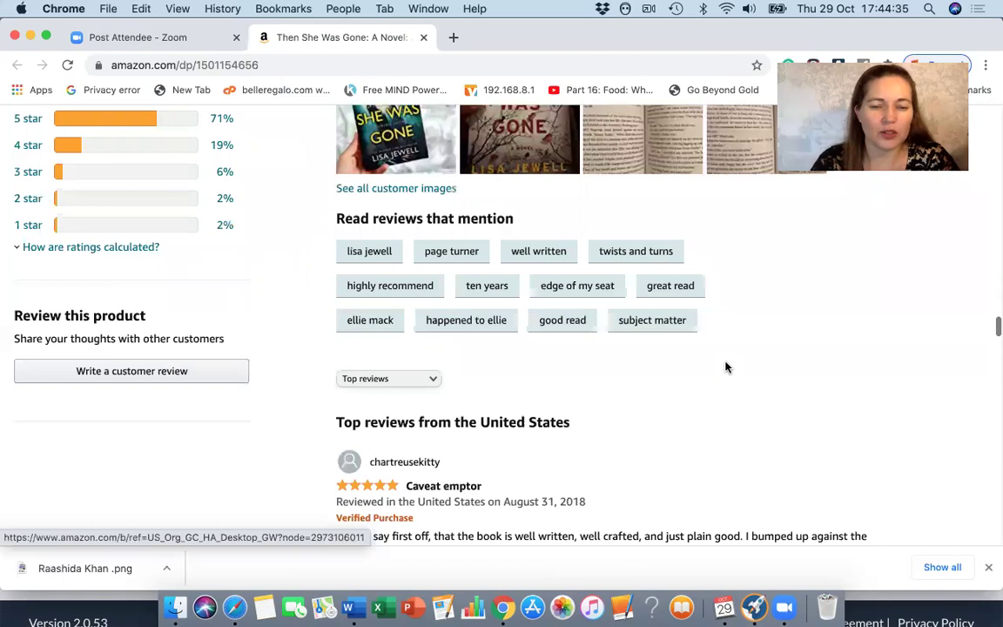
scroll(727, 367, down, 1)
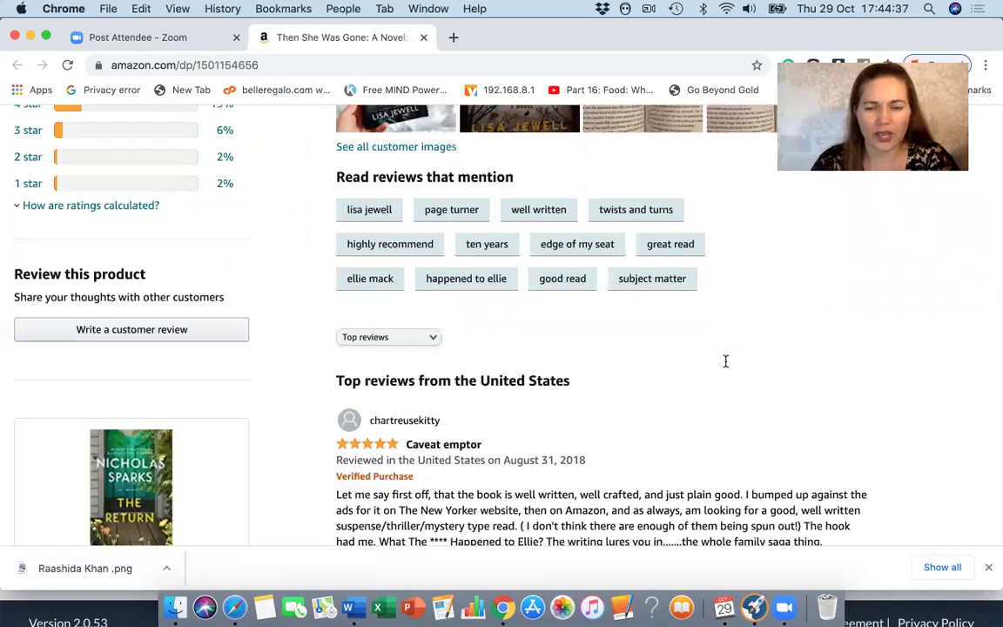
scroll(722, 360, down, 3)
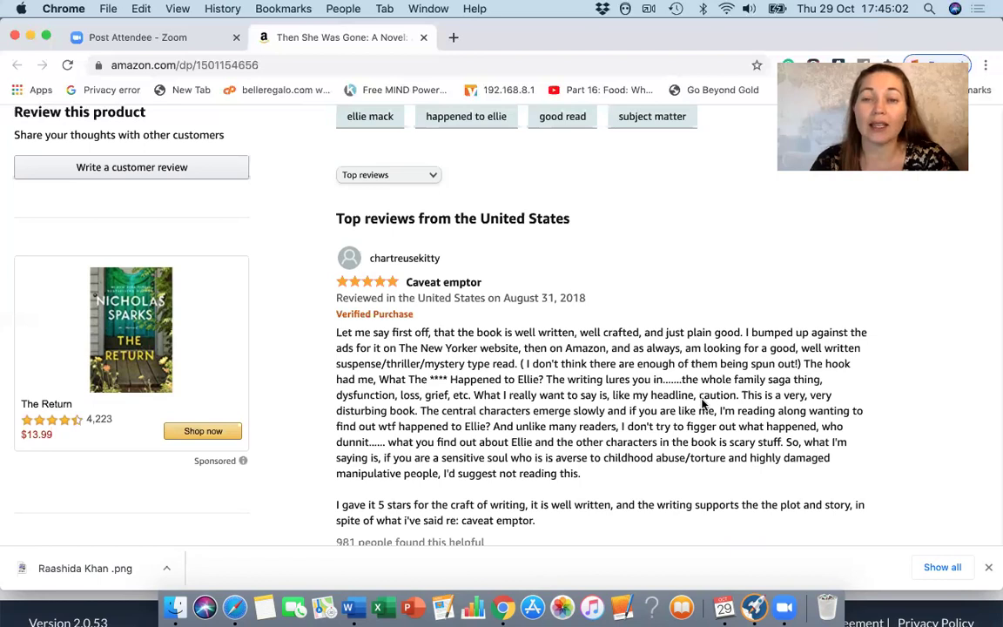
scroll(701, 398, down, 2)
scroll(701, 403, down, 3)
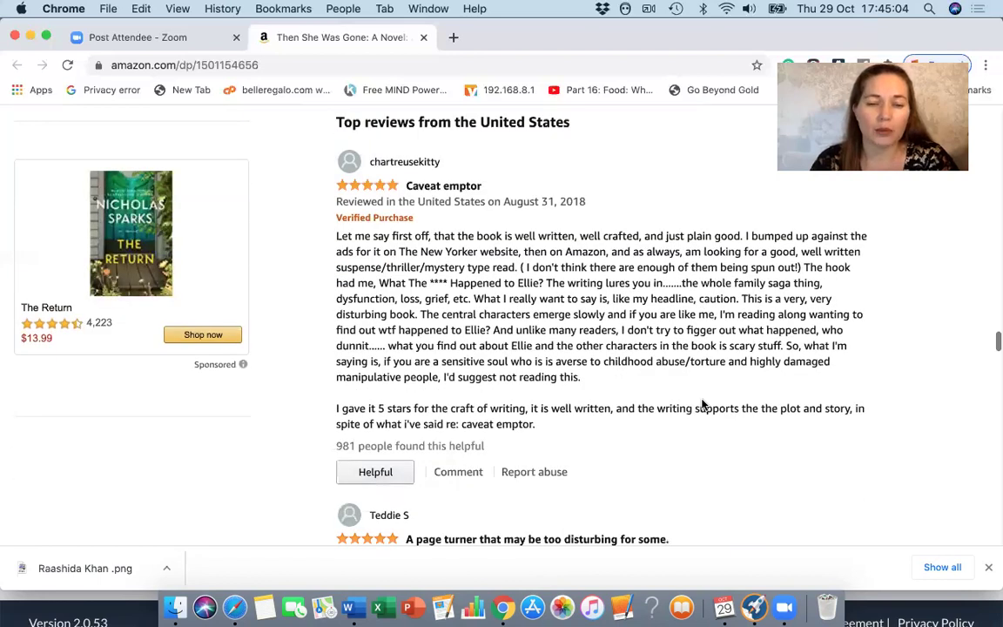
Read the customer review titled "A page turner that may be too disturbing for some."
scroll(702, 405, down, 3)
scroll(702, 403, down, 6)
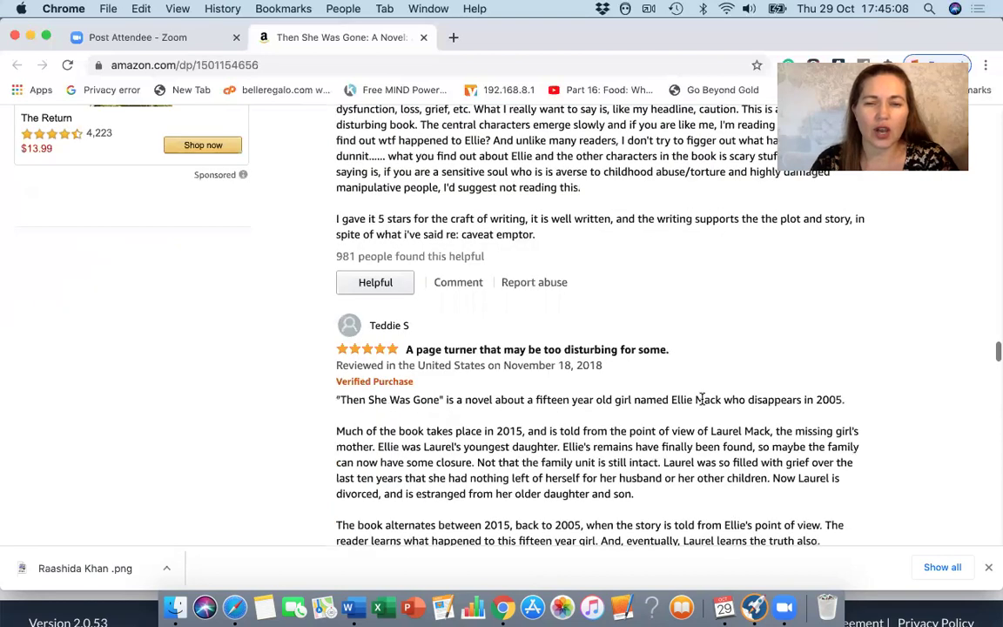
scroll(702, 399, down, 6)
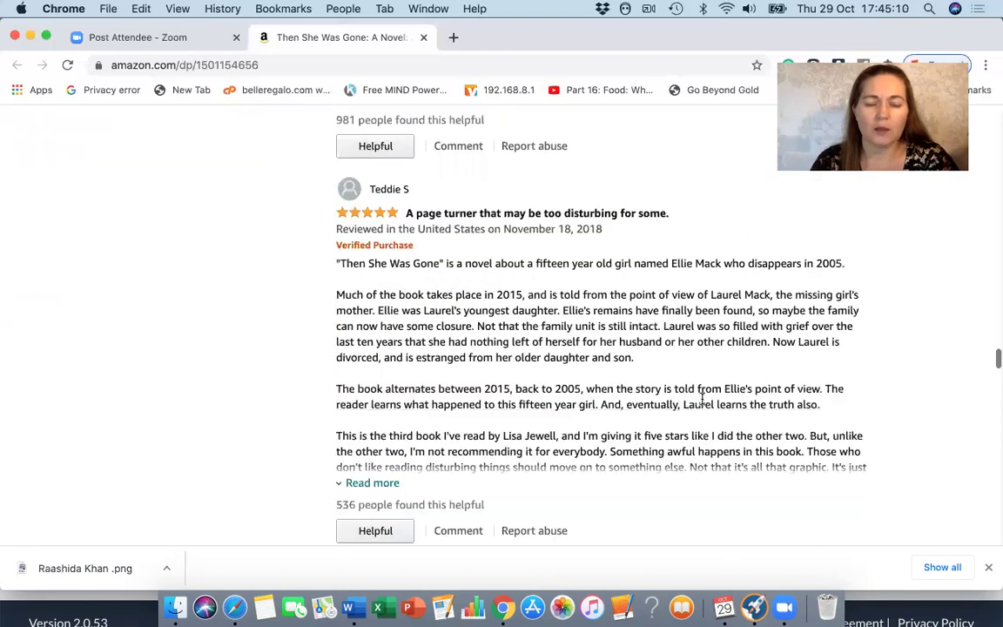
scroll(701, 399, down, 3)
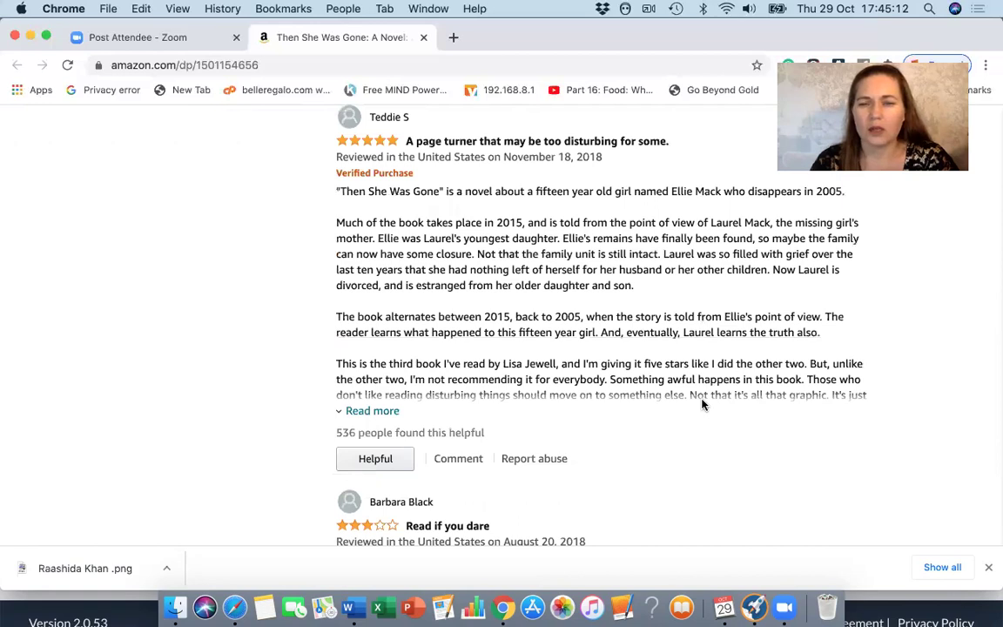
scroll(707, 355, down, 1)
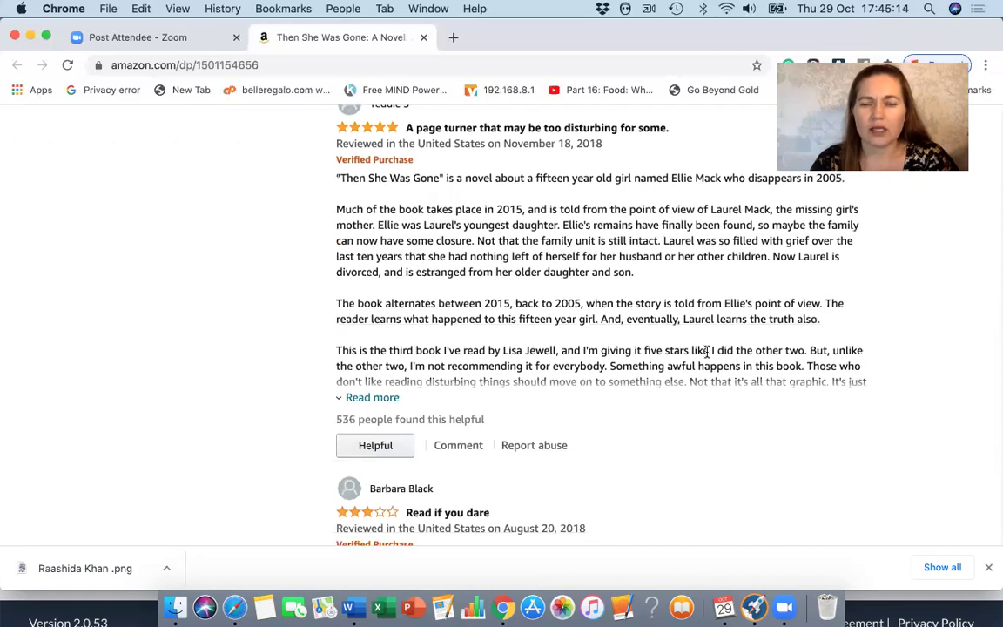
scroll(706, 352, down, 1)
scroll(704, 351, down, 1)
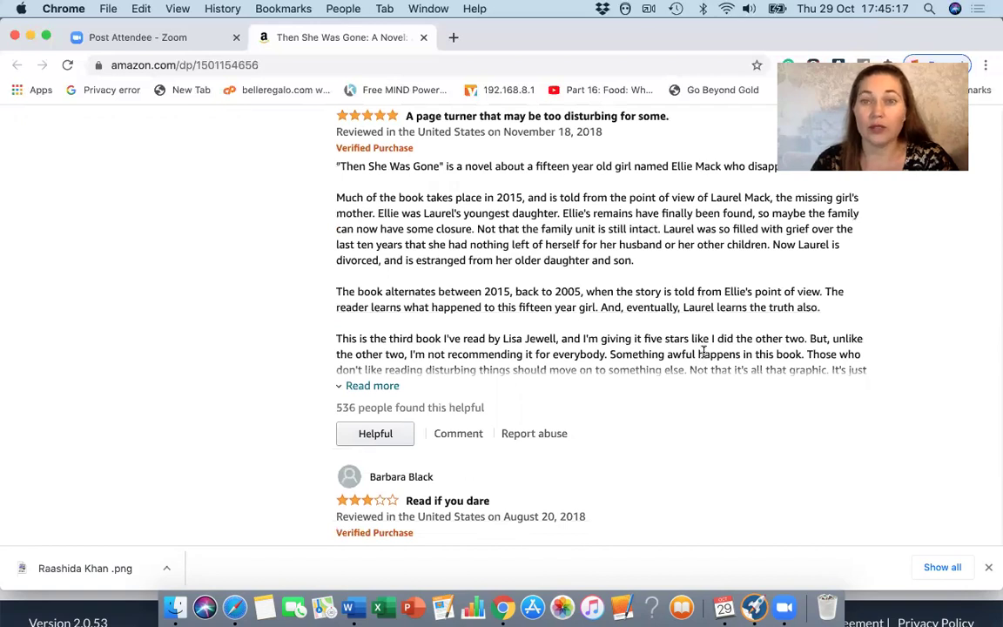
Read the remaining top United States reviews, from "Read if you dare" through "sick-making" to "Good read"
scroll(703, 351, down, 5)
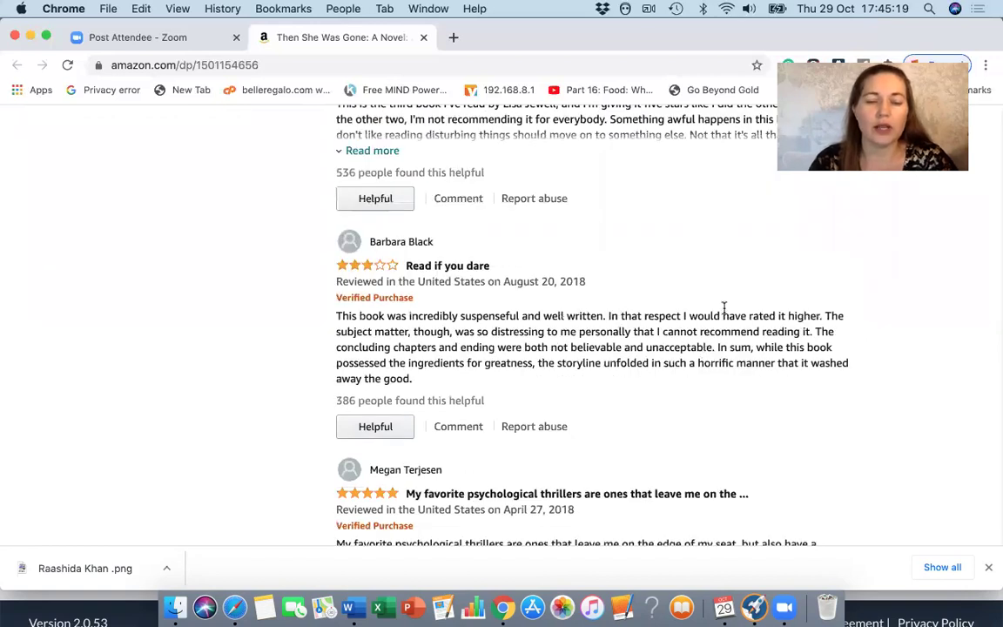
scroll(791, 363, down, 1)
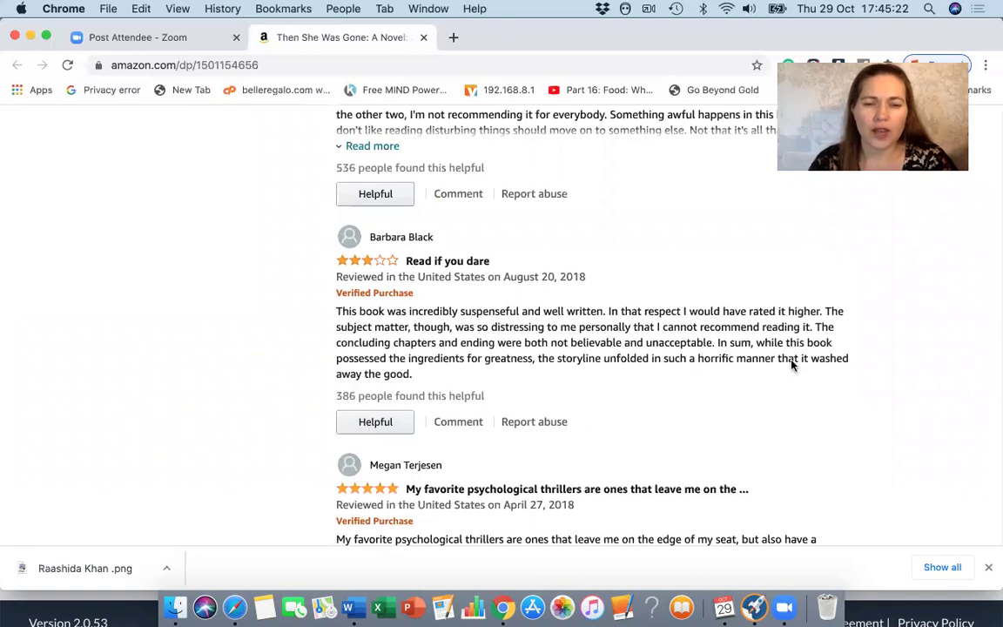
scroll(793, 365, down, 5)
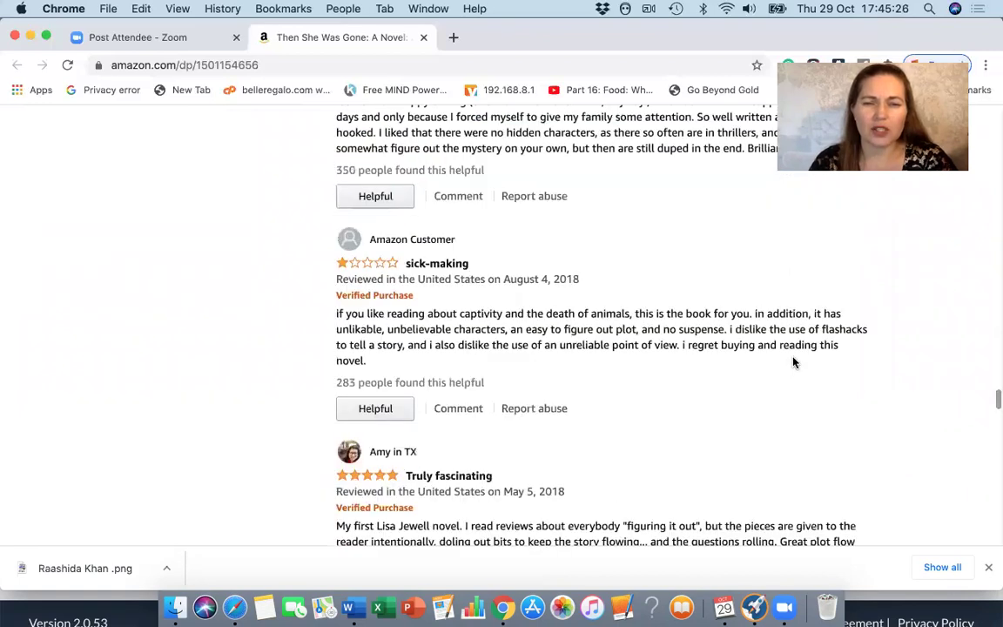
scroll(794, 364, down, 1)
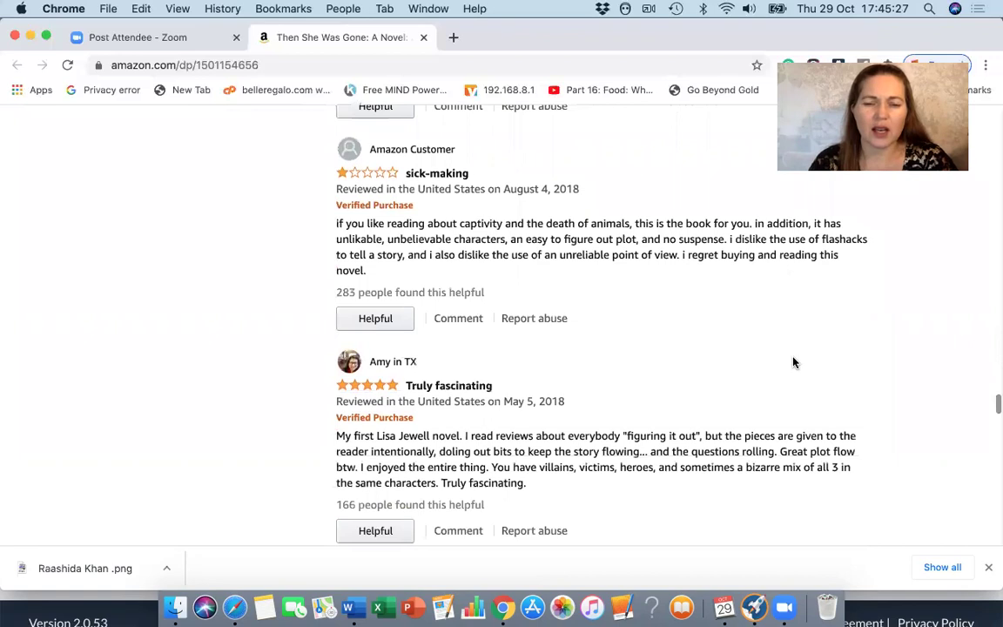
scroll(793, 362, down, 4)
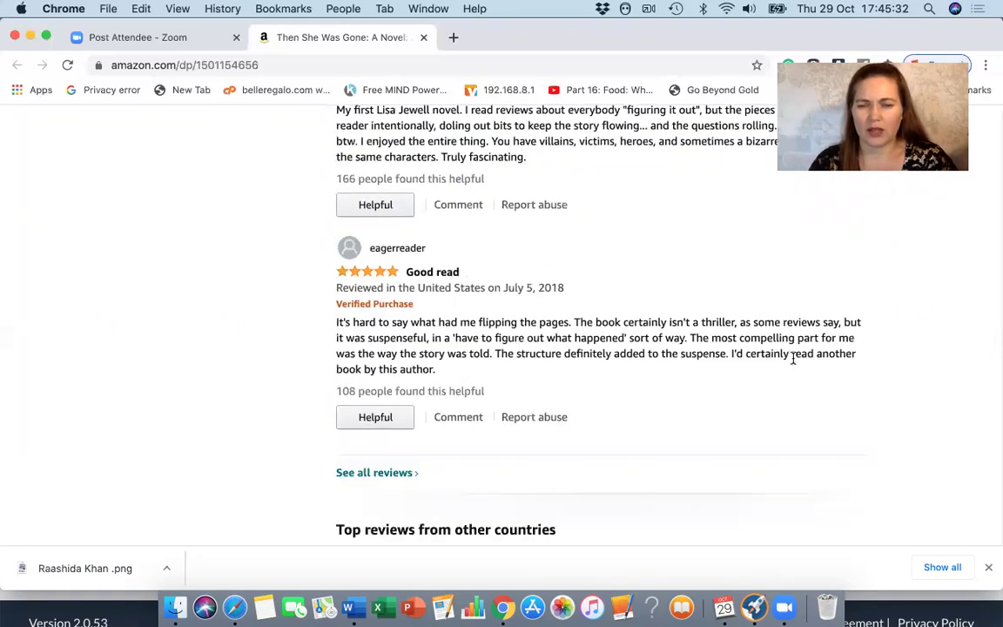
scroll(793, 359, up, 1)
scroll(791, 348, down, 1)
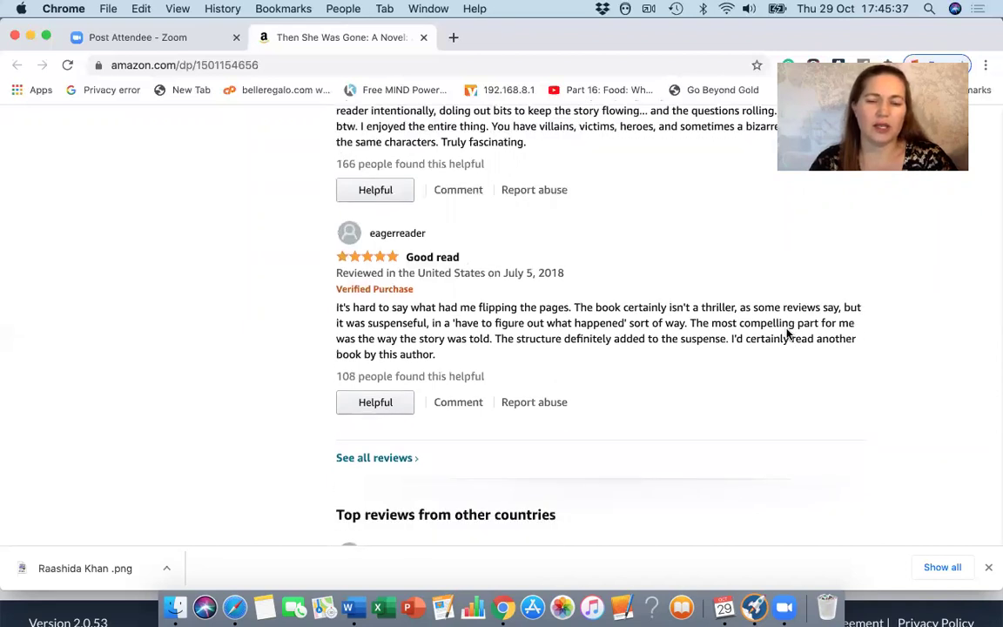
scroll(787, 333, up, 2)
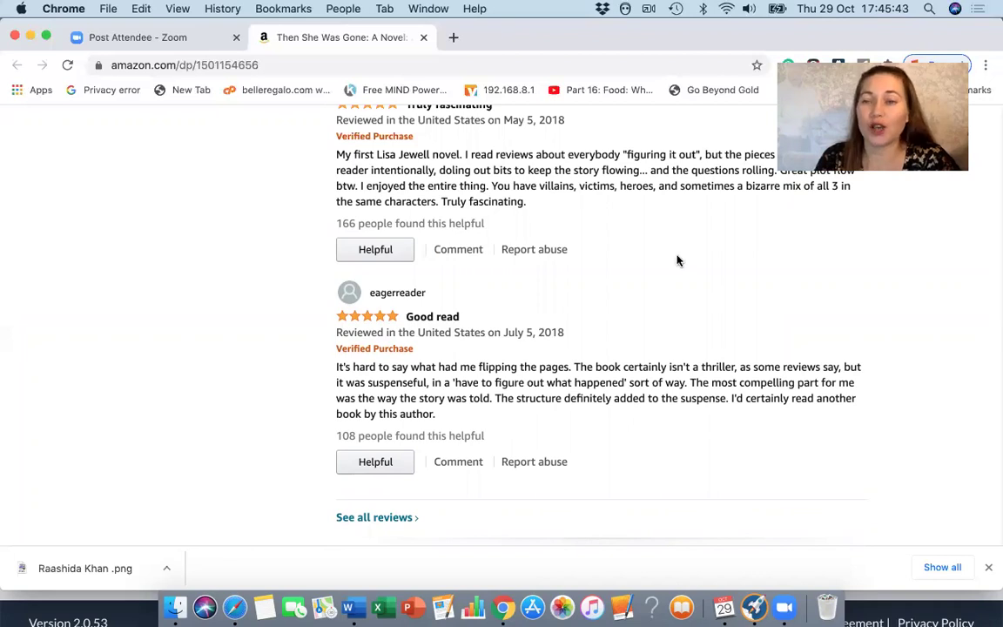
Return from the customer reviews to the "From the Publisher" section of the book's page
scroll(678, 258, up, 10)
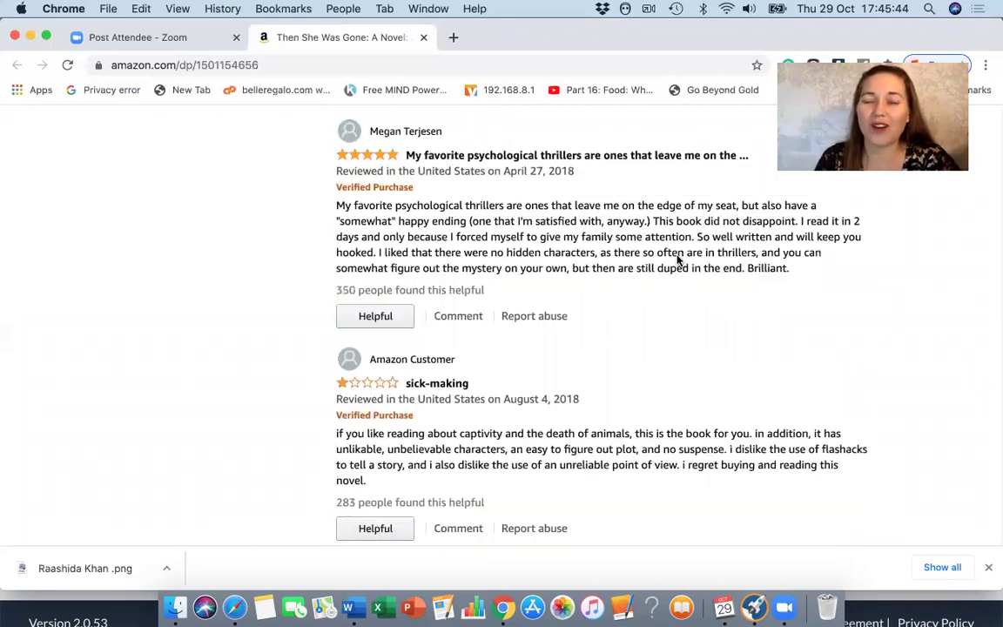
scroll(678, 258, up, 10)
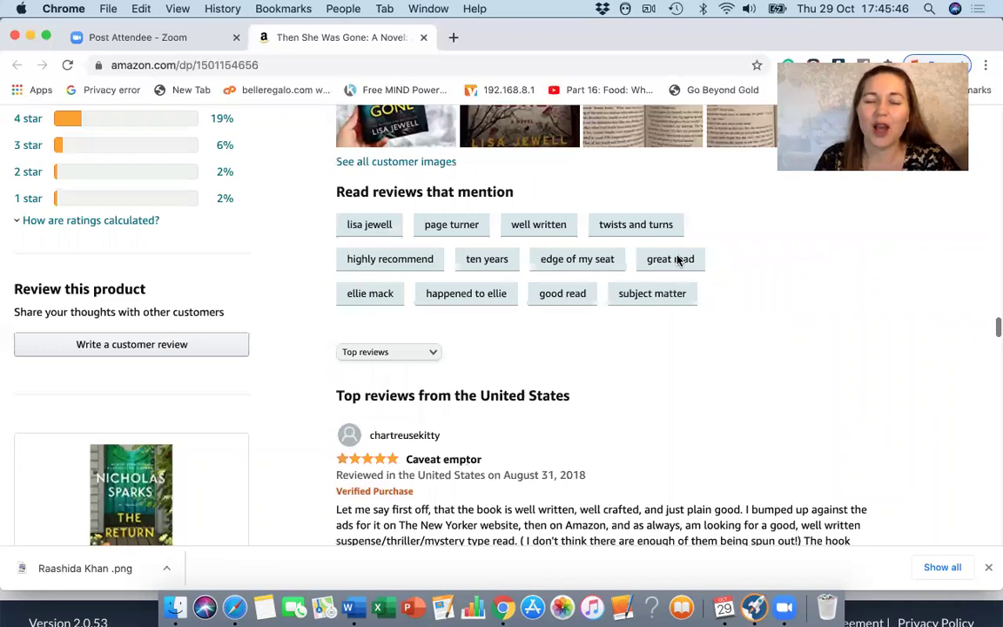
scroll(678, 258, up, 10)
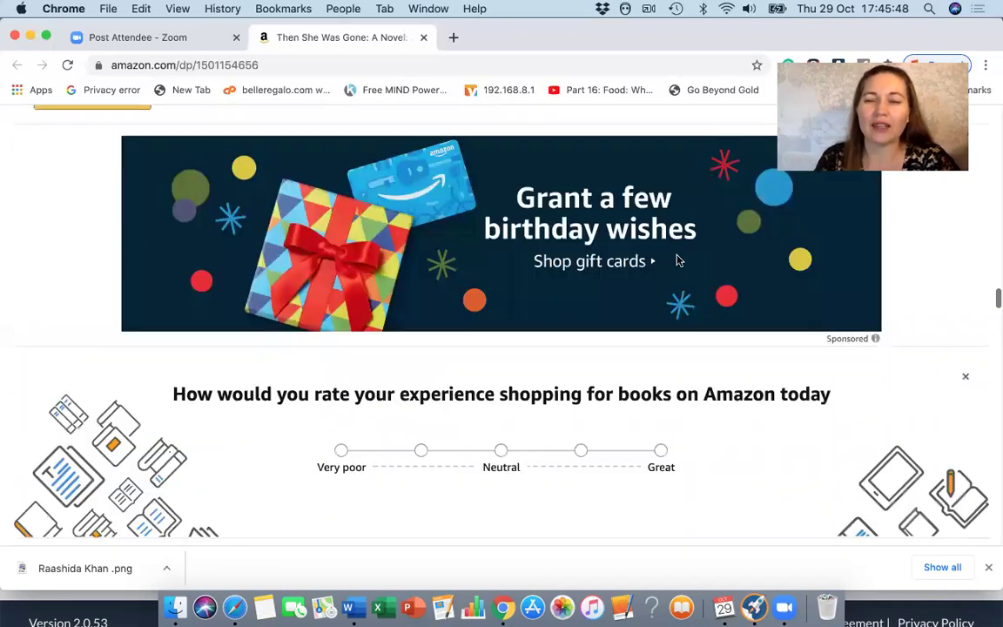
scroll(677, 259, up, 10)
scroll(677, 254, up, 10)
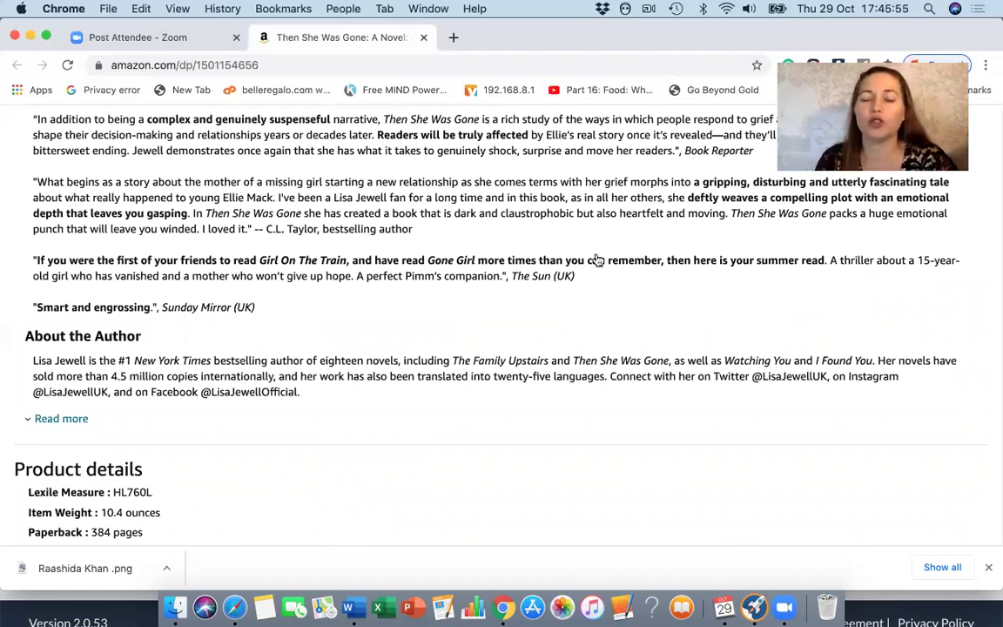
scroll(597, 255, up, 10)
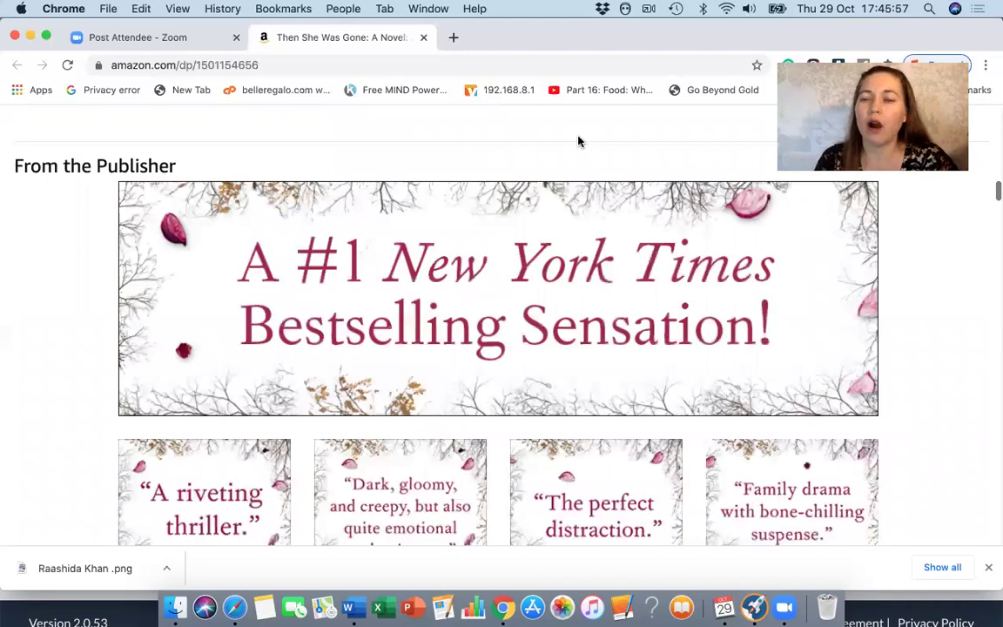
Go back up the Amazon page to the book's description, above the recommended books
scroll(578, 141, up, 4)
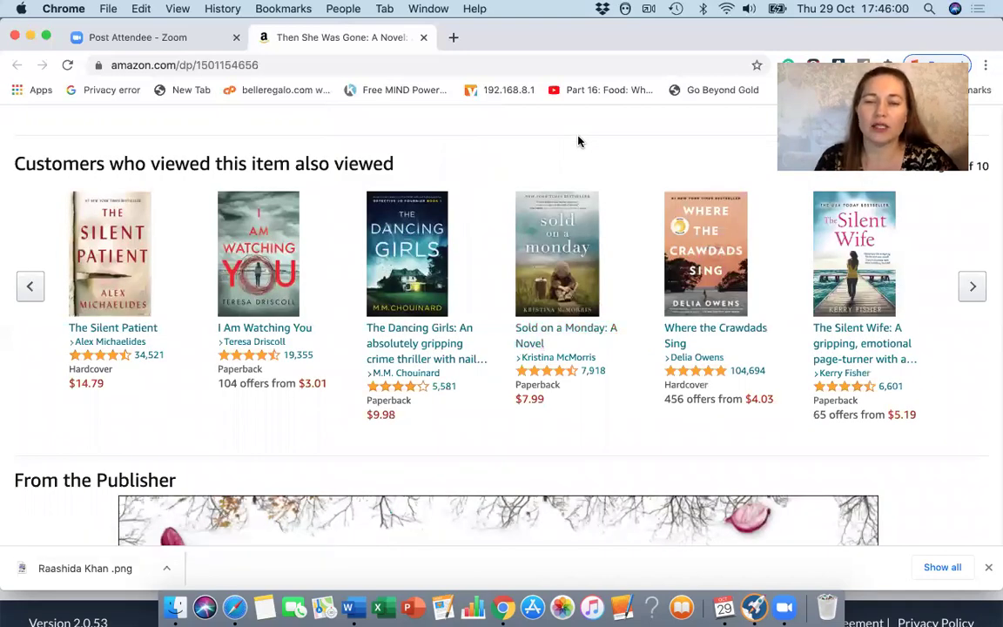
scroll(579, 142, up, 3)
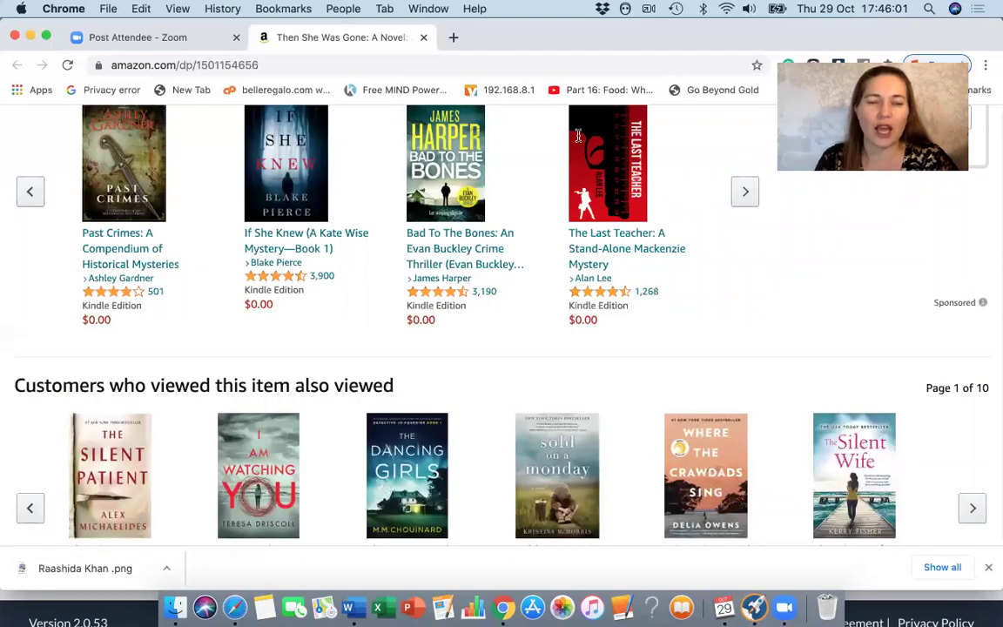
scroll(653, 298, up, 3)
scroll(653, 298, up, 2)
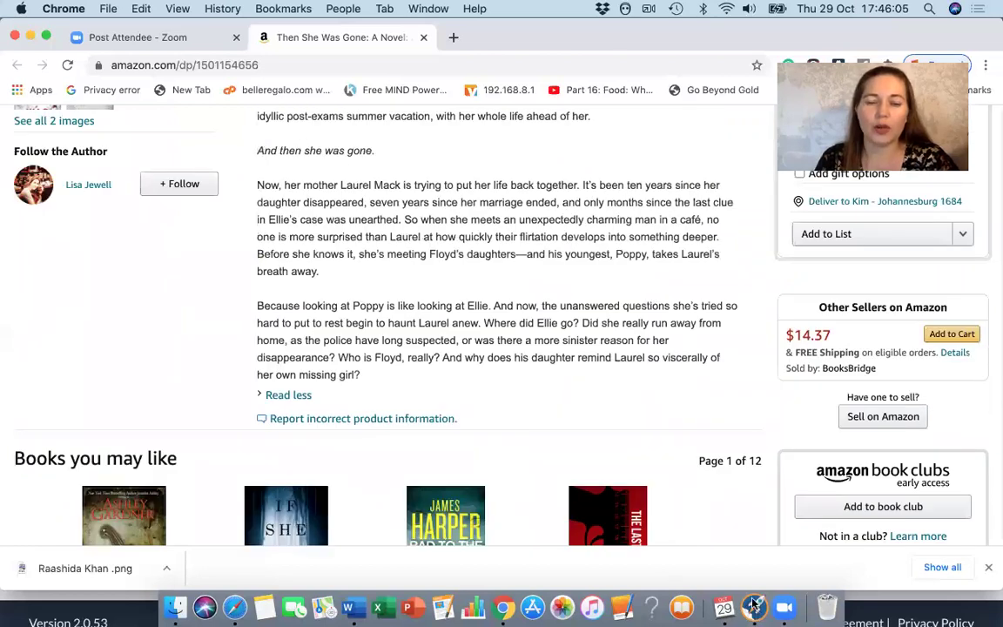
Switch to Publisher Rocket and review the categories of "Then She Was Gone", including the rank and sales figures for #1 and #10
click(754, 606)
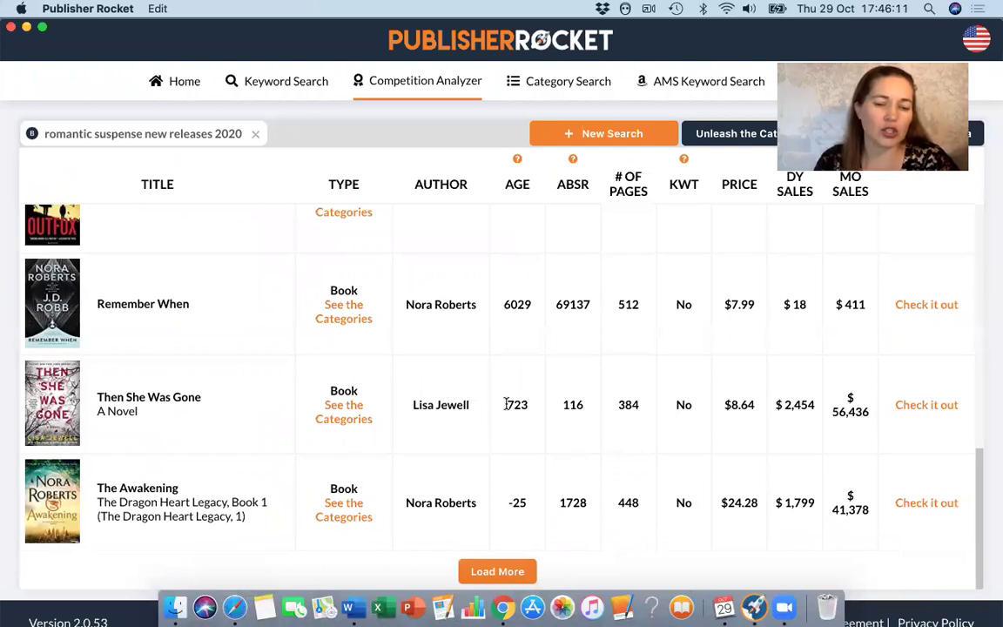
click(345, 417)
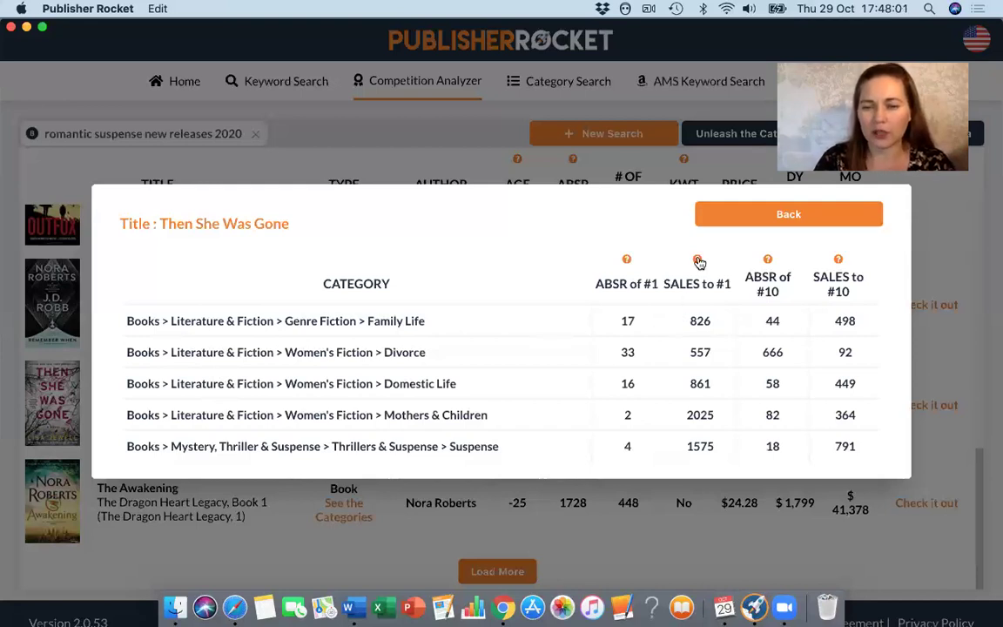
mouse_move(699, 262)
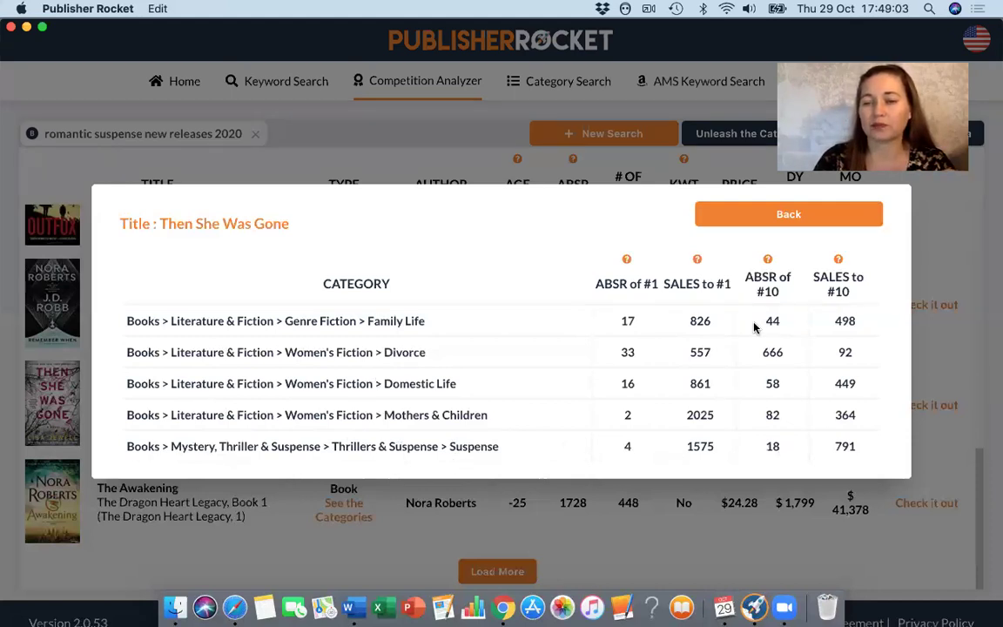
mouse_move(768, 263)
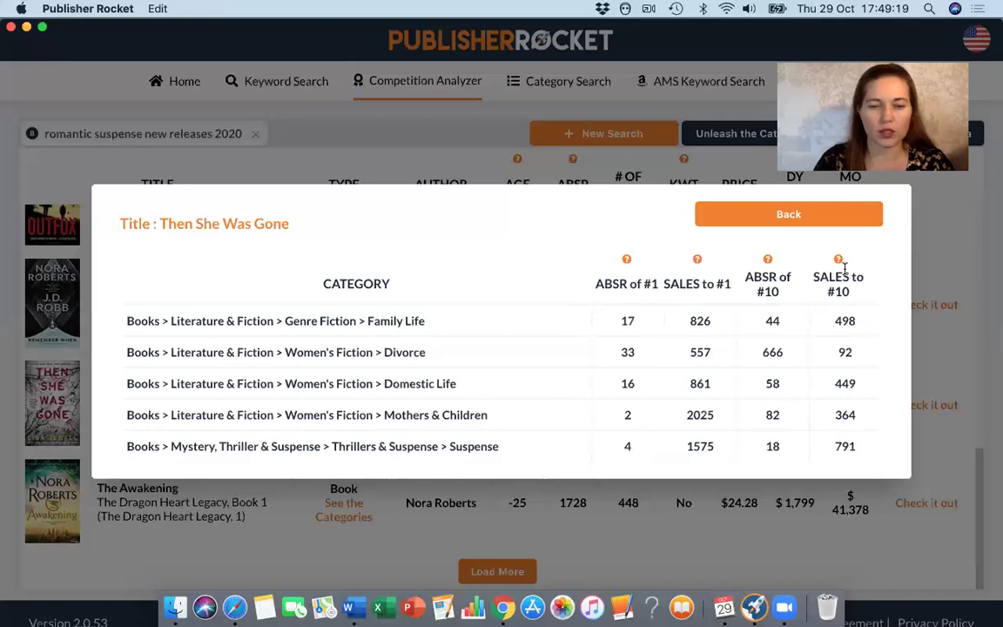
mouse_move(838, 261)
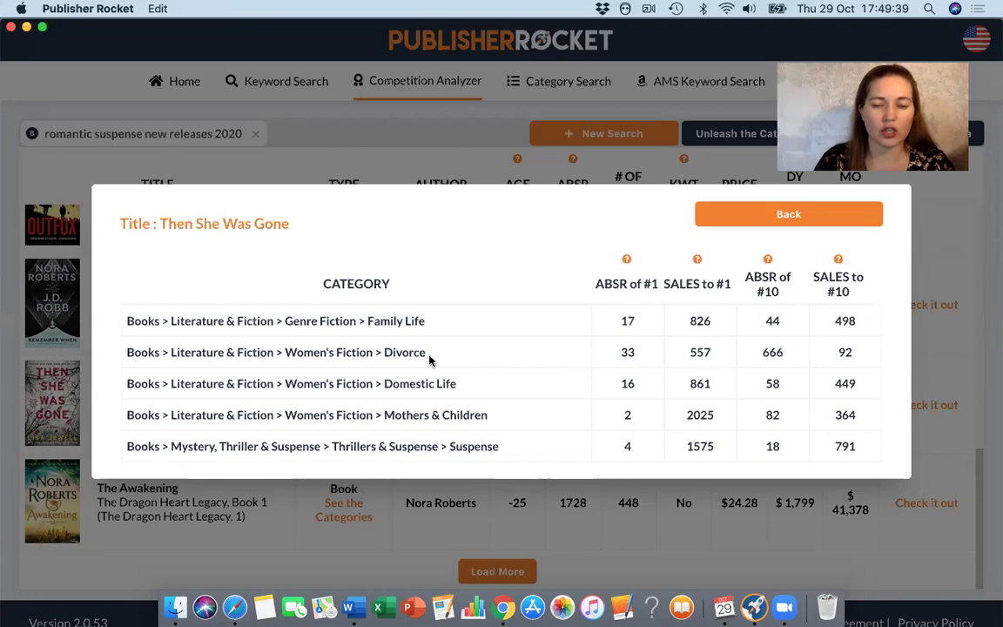
click(781, 218)
Review the category list of "The Switch" with its rank and sales figures, and return to the competition results
scroll(452, 349, up, 5)
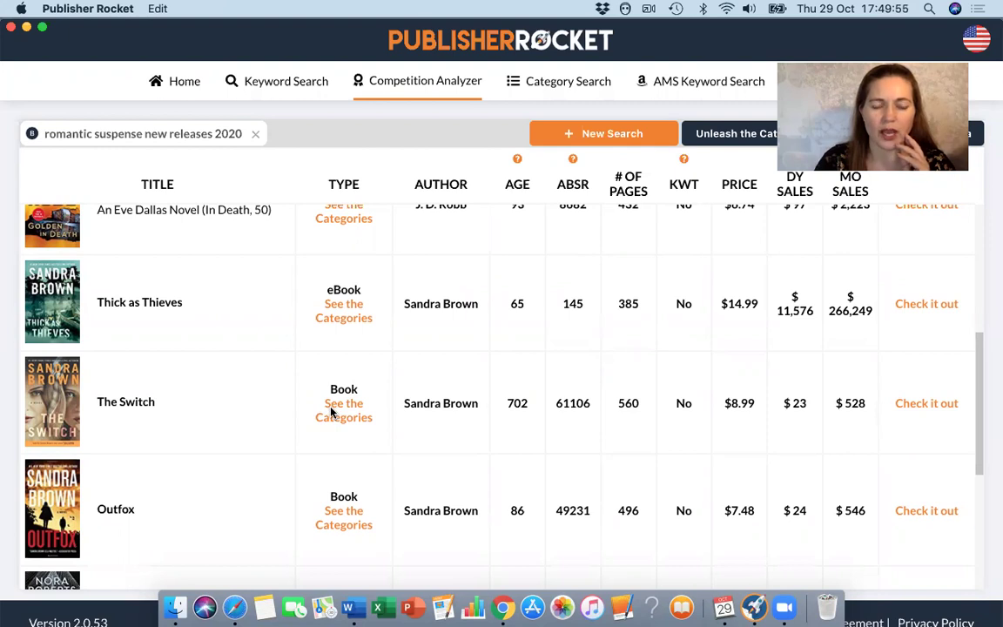
click(331, 412)
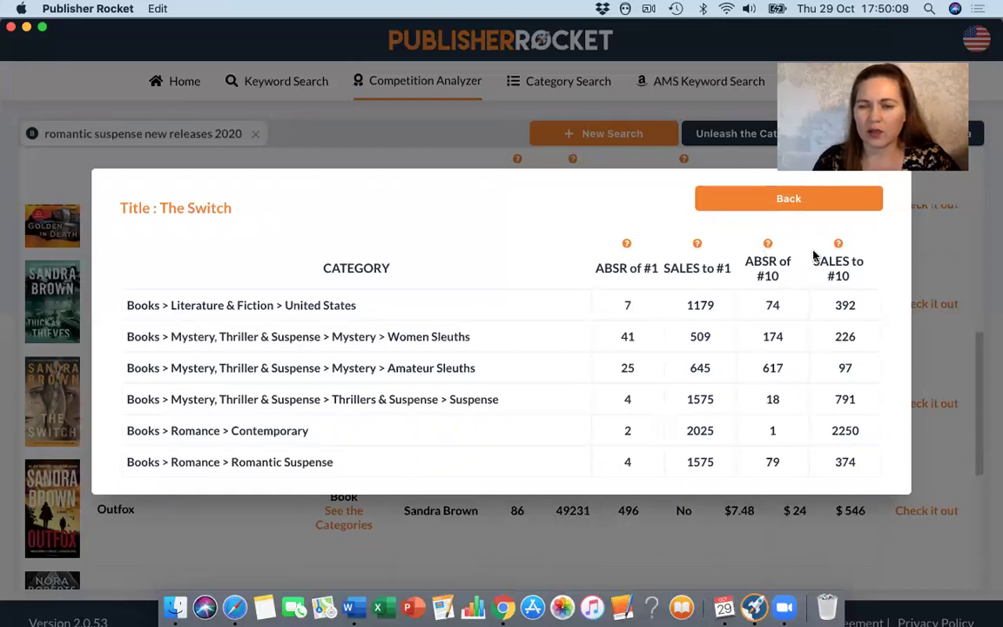
mouse_move(766, 248)
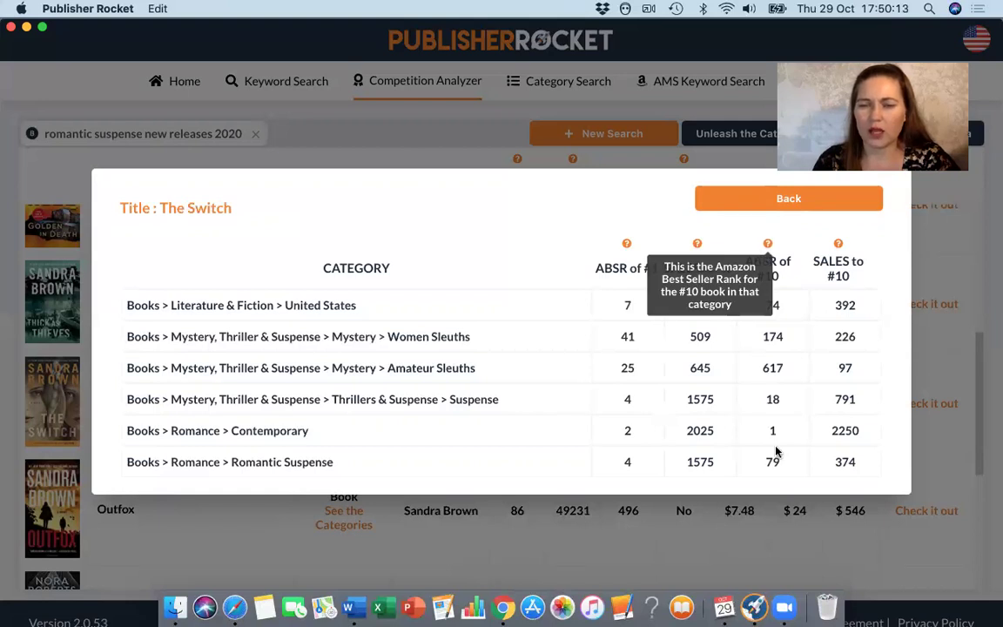
mouse_move(696, 248)
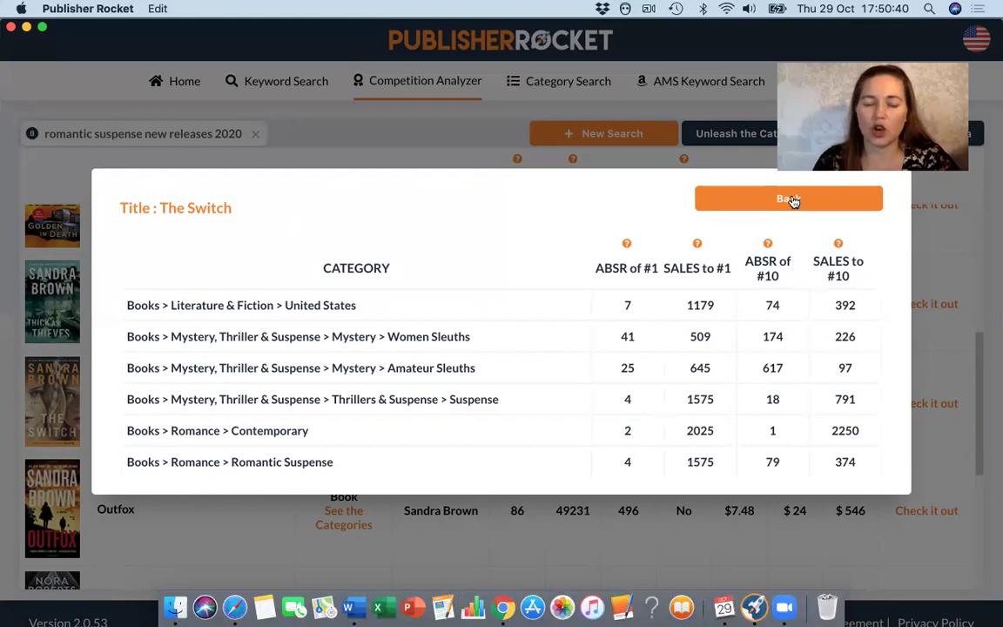
click(794, 200)
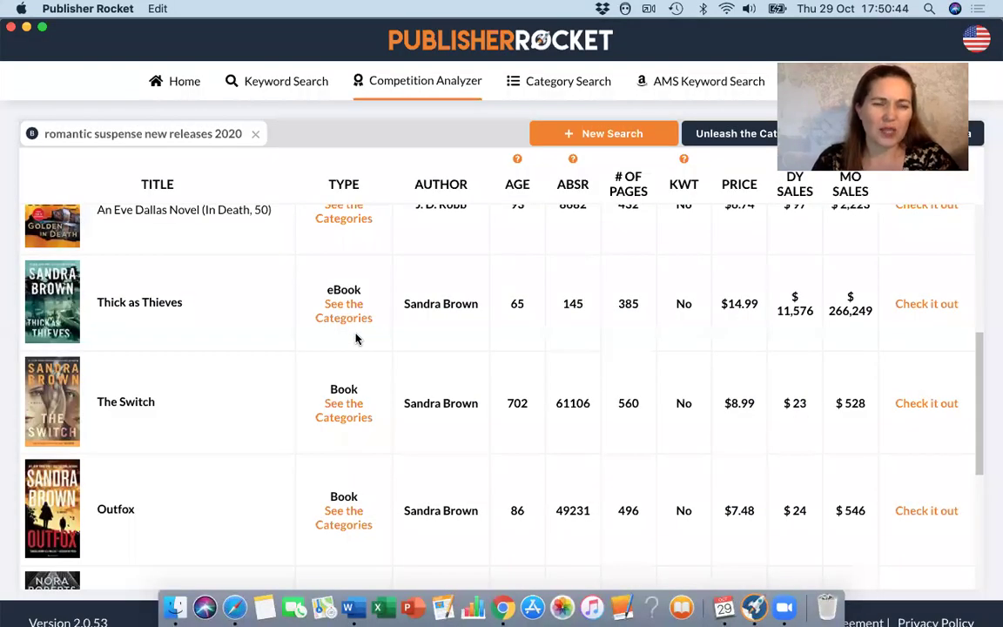
Open the Category Search and browse the list of main book categories
scroll(356, 339, up, 2)
scroll(355, 339, up, 5)
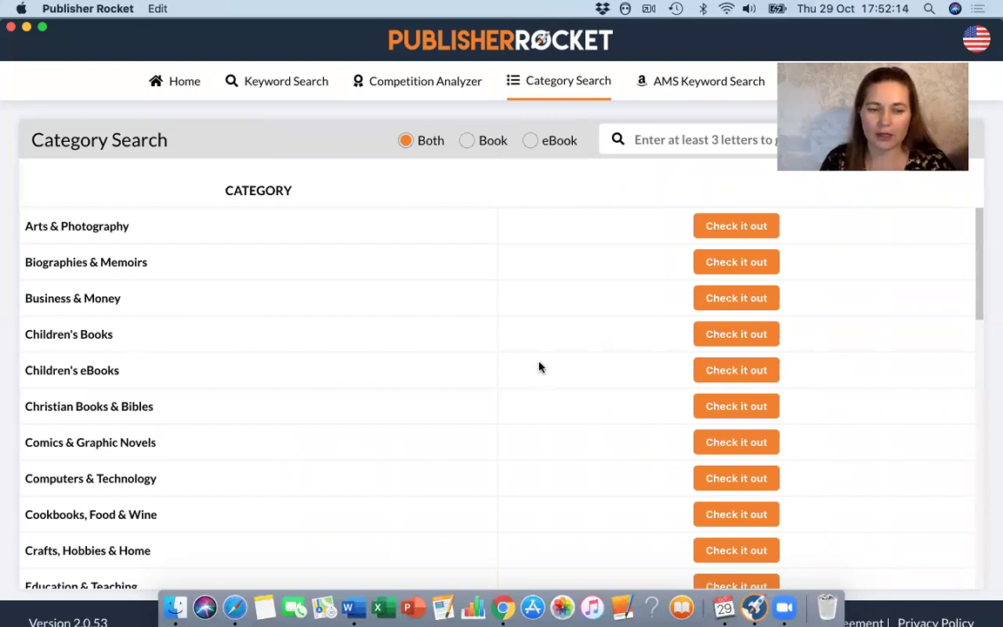
scroll(539, 366, down, 5)
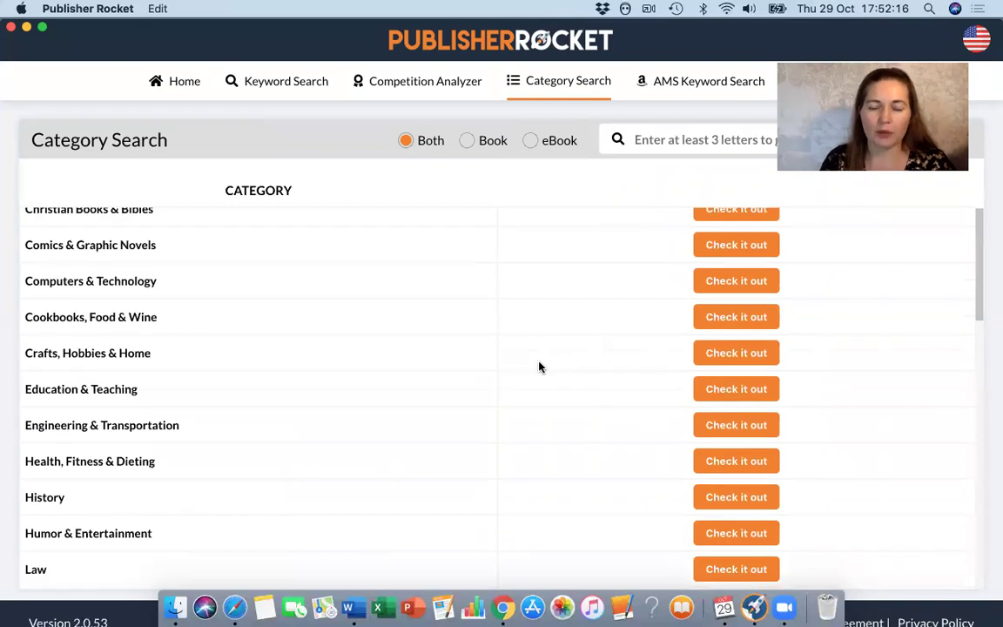
scroll(539, 367, down, 4)
scroll(539, 367, up, 8)
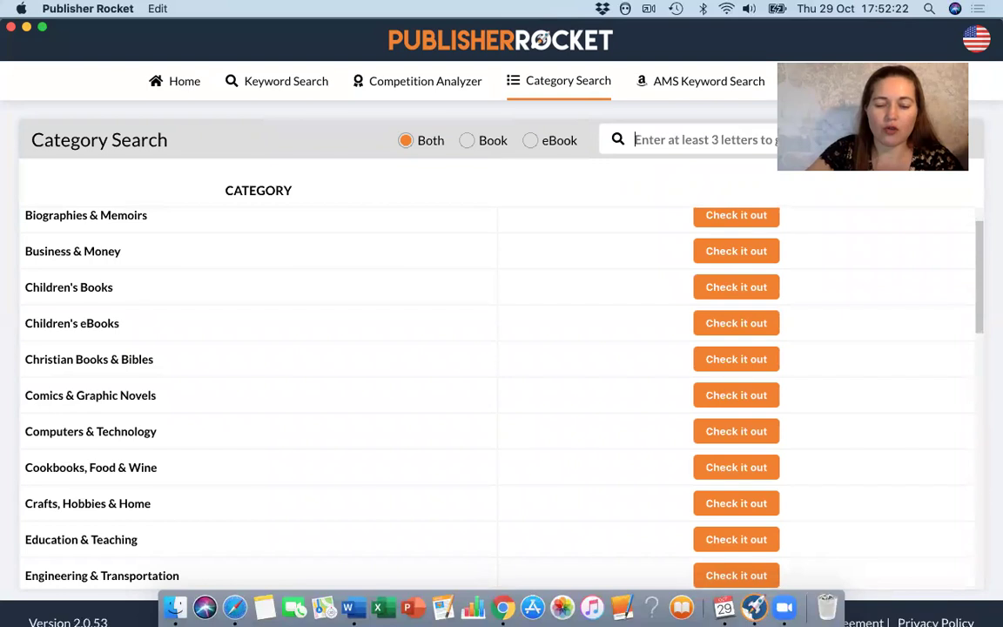
Search both book and eBook categories for "roman"
text(r)
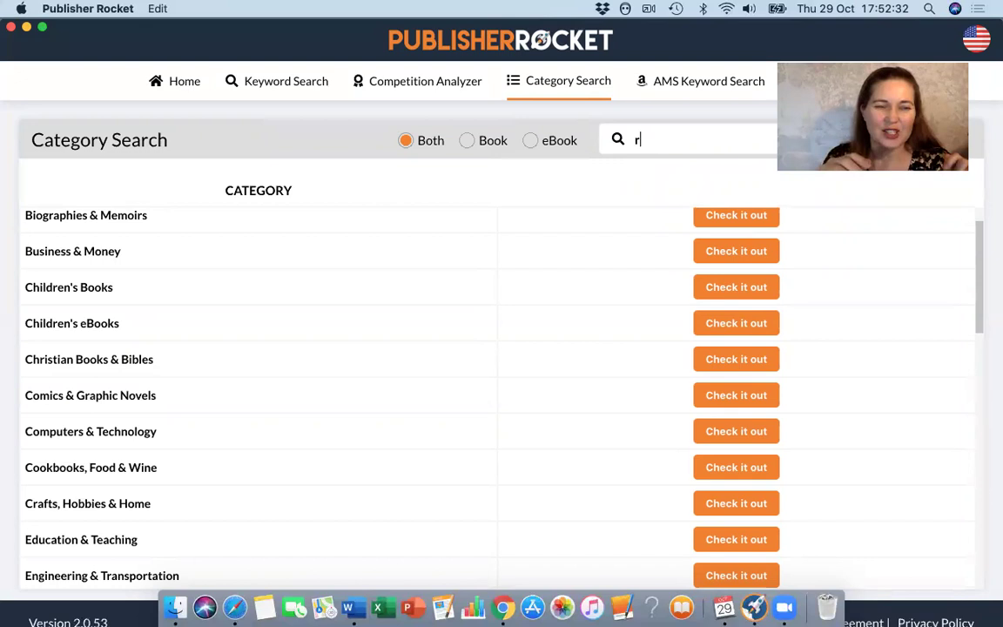
text(omano)
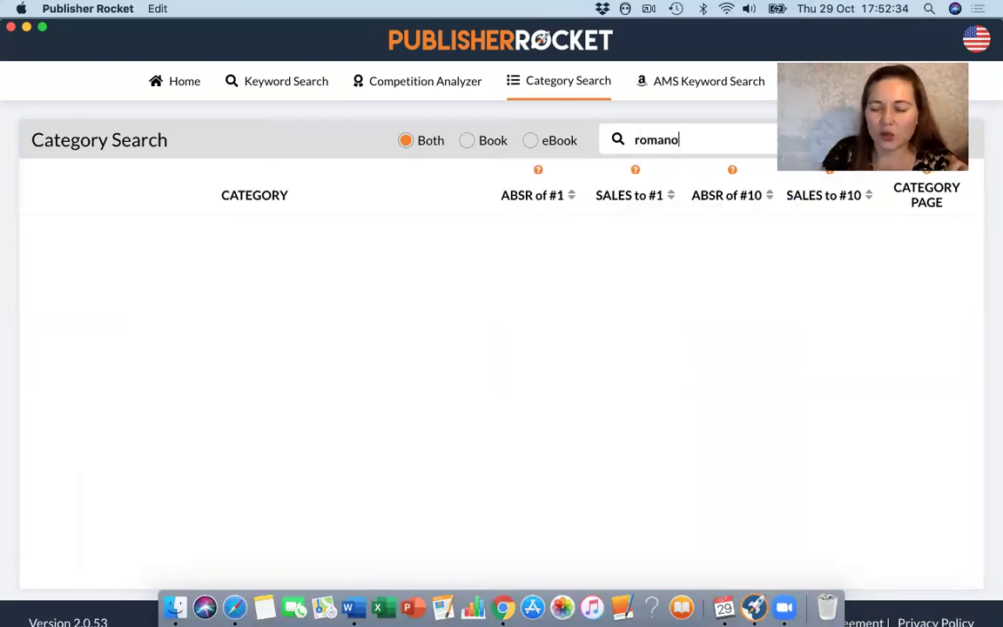
key(BackSpace)
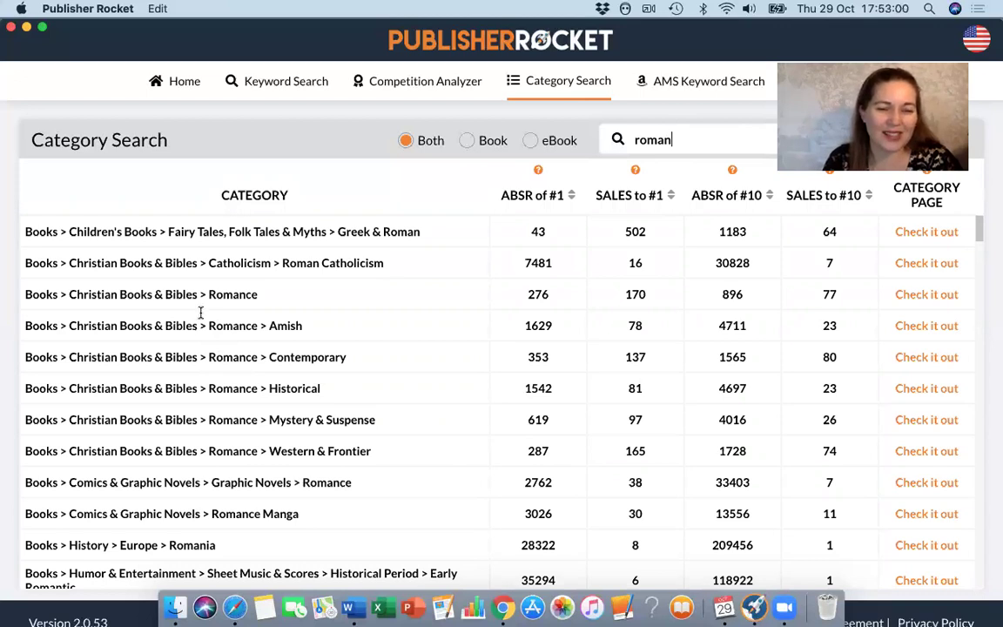
Look through the first matching categories, from Christian romance to literature and fiction, and return to the start of the list
scroll(200, 315, down, 2)
scroll(201, 314, down, 1)
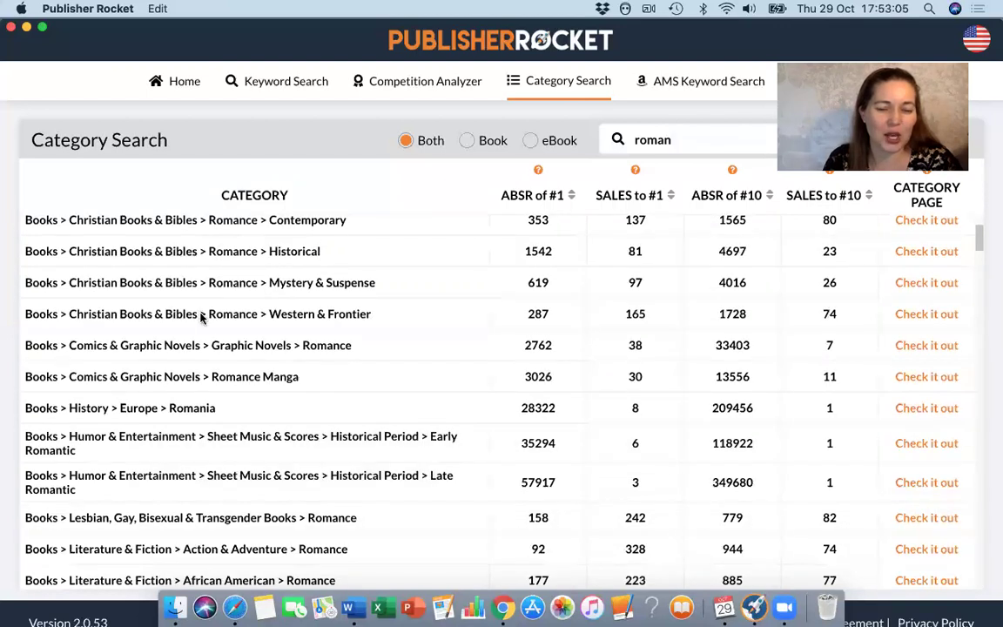
scroll(200, 317, down, 2)
scroll(200, 319, down, 2)
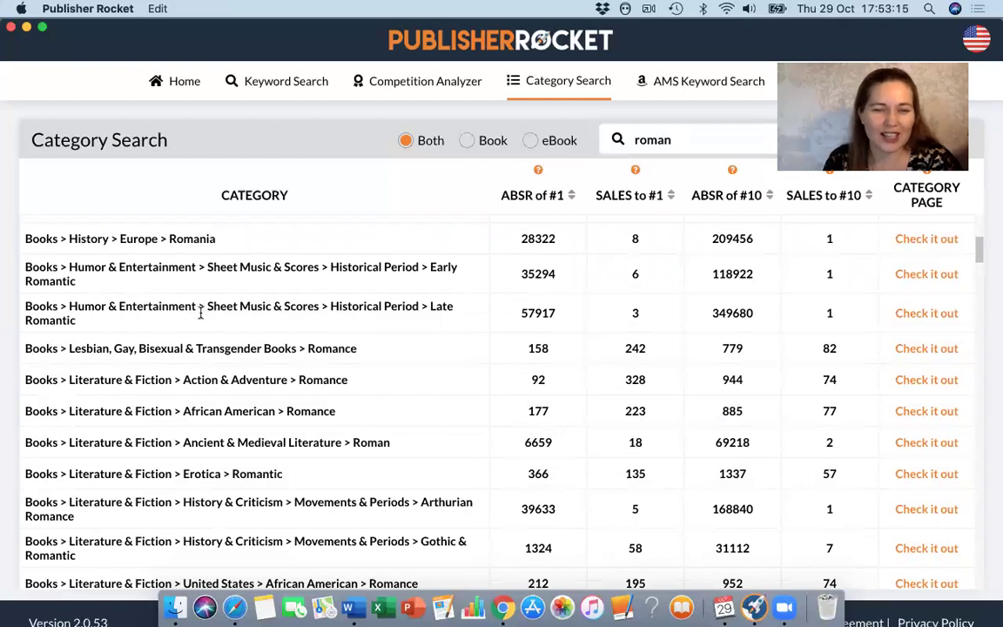
scroll(200, 313, up, 3)
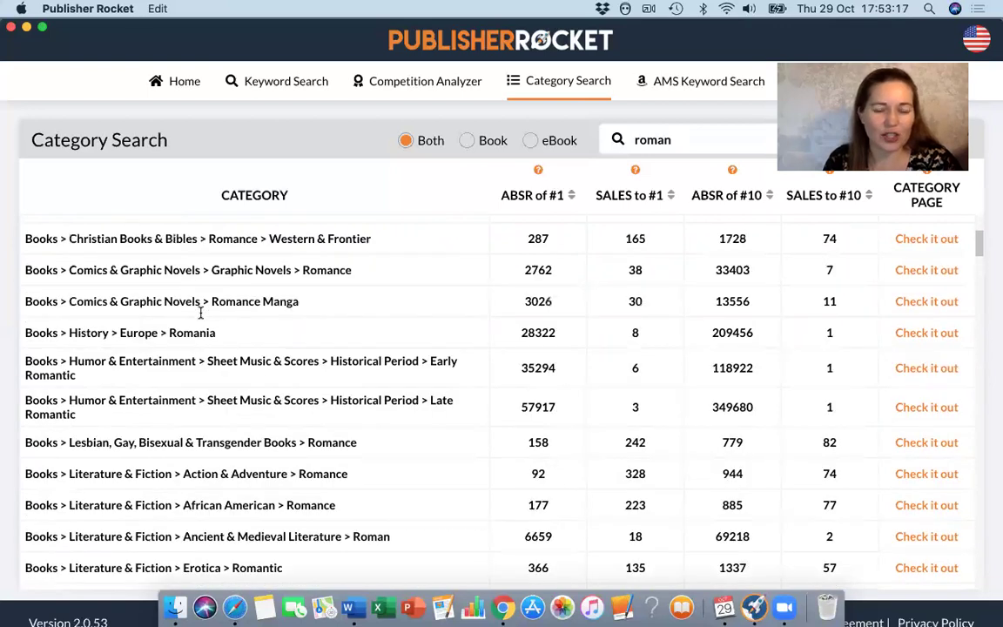
scroll(200, 313, up, 3)
scroll(201, 314, up, 2)
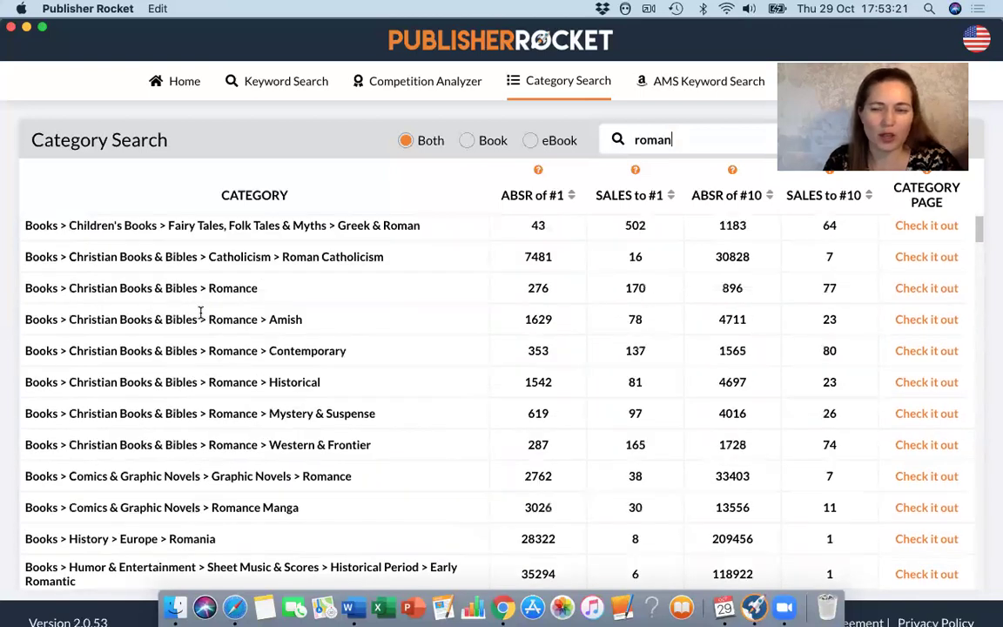
scroll(200, 315, up, 1)
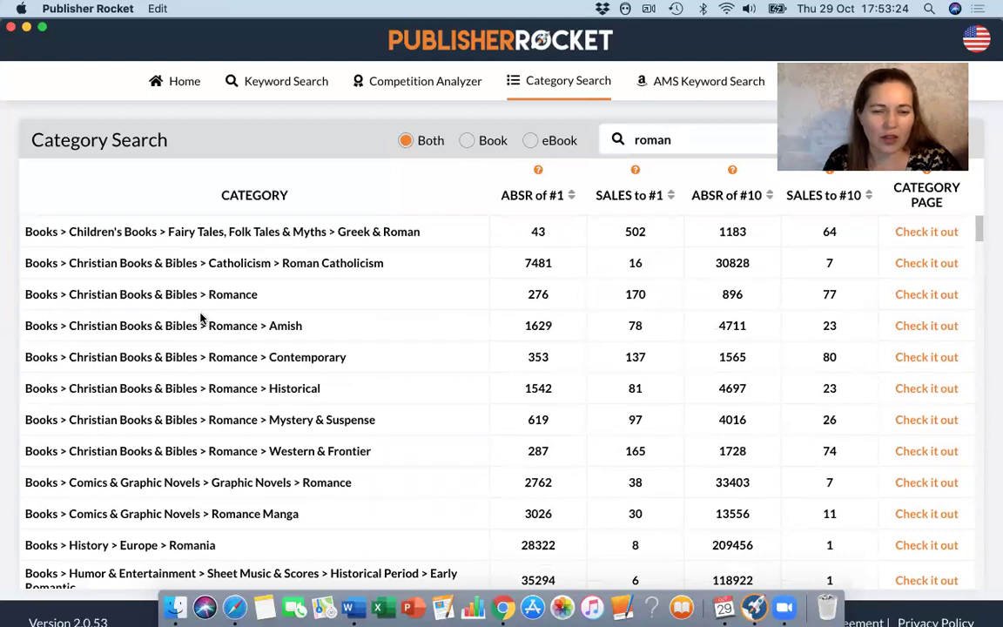
Read the explanation of the "SALES to #1" figure and compare it across the Christian romance categories
scroll(200, 300, down, 1)
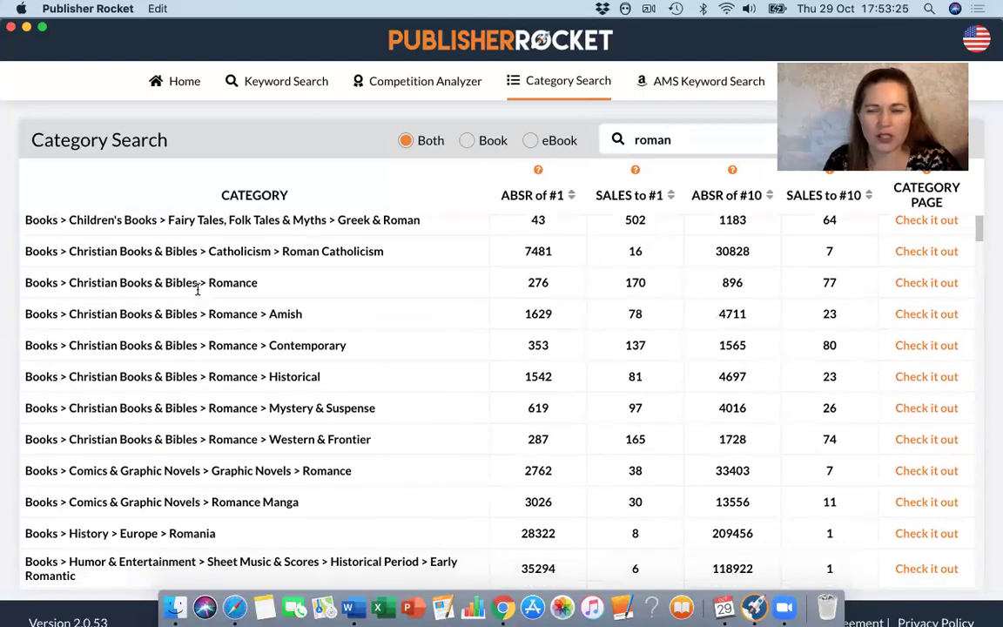
scroll(197, 290, down, 2)
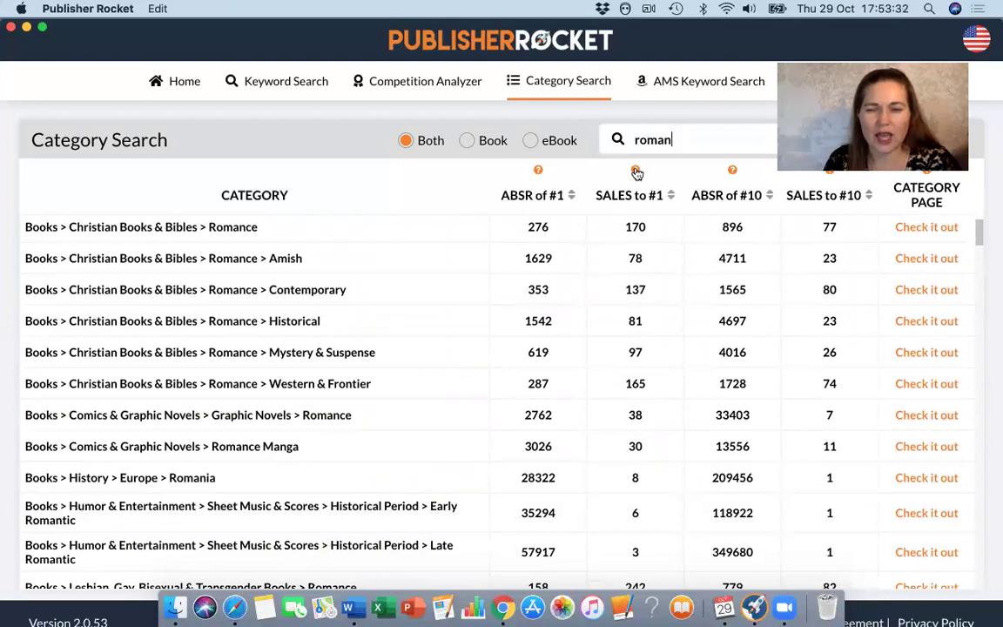
mouse_move(637, 172)
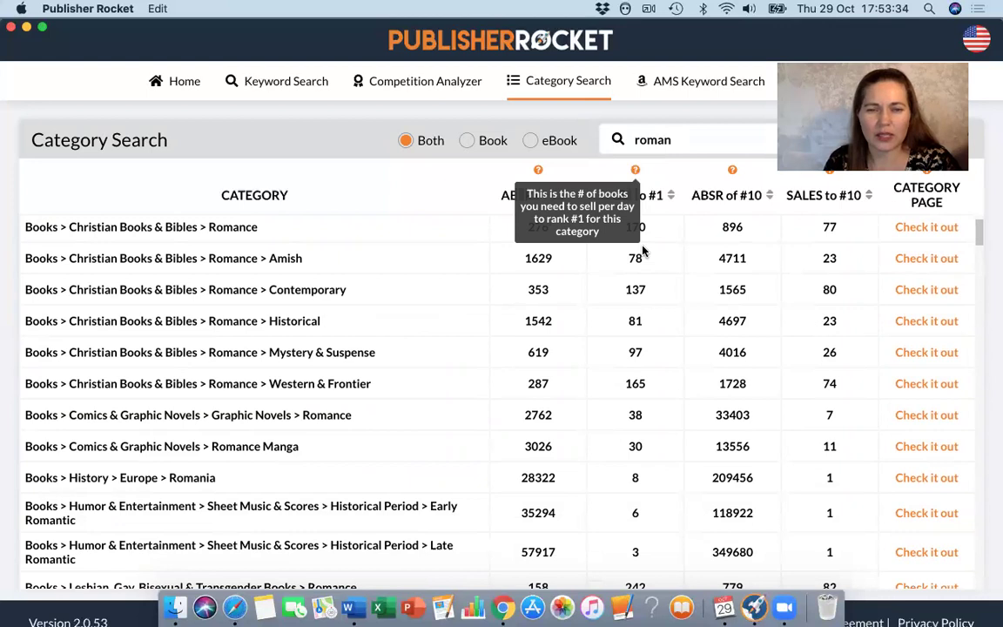
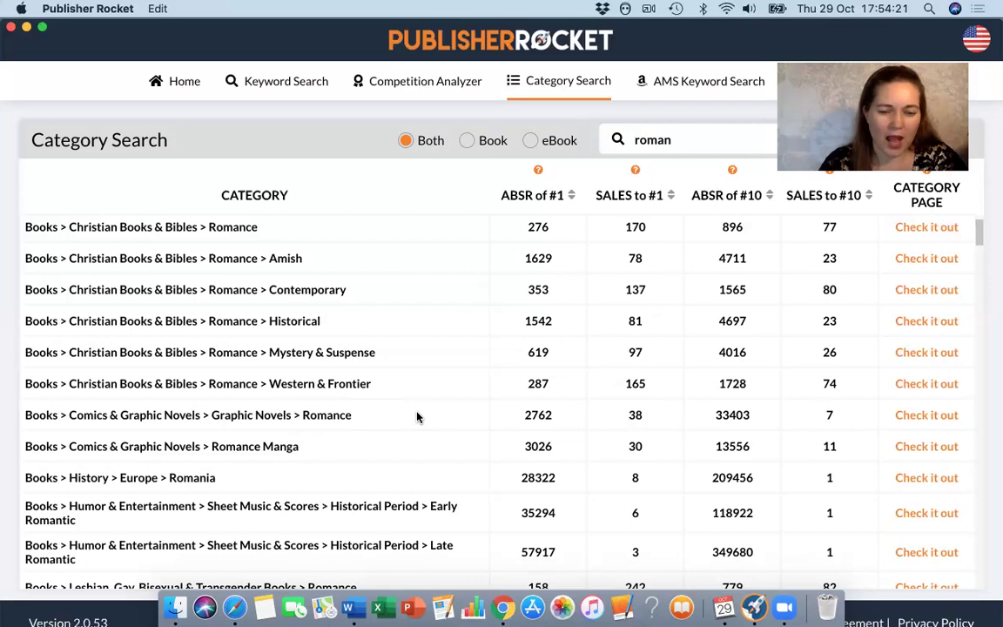
Examine the sales and rank figures of the literature, religion and main romance categories further down the results
scroll(417, 417, down, 5)
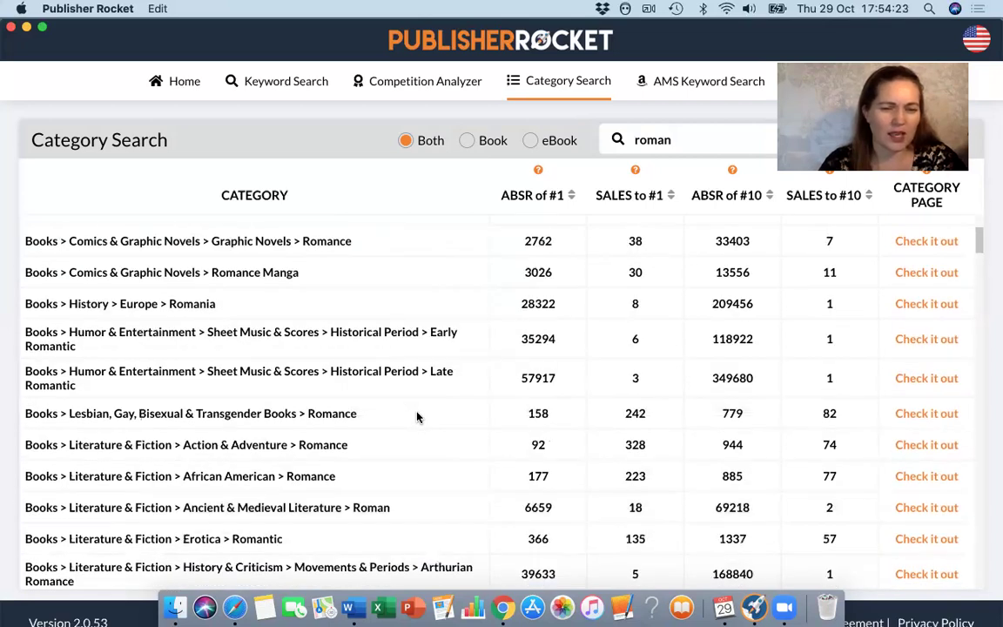
scroll(172, 390, down, 2)
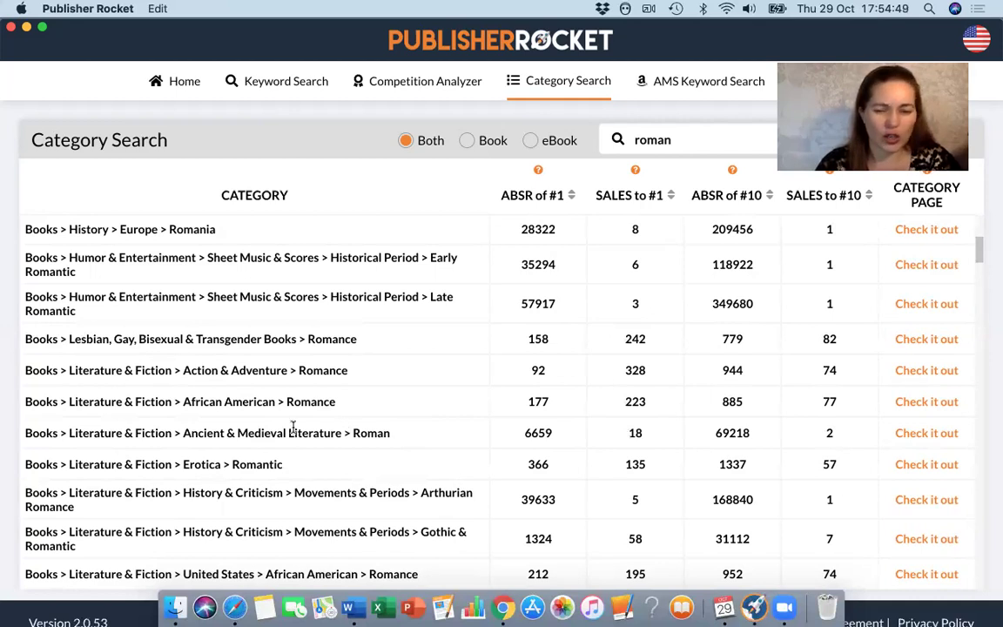
scroll(304, 411, down, 8)
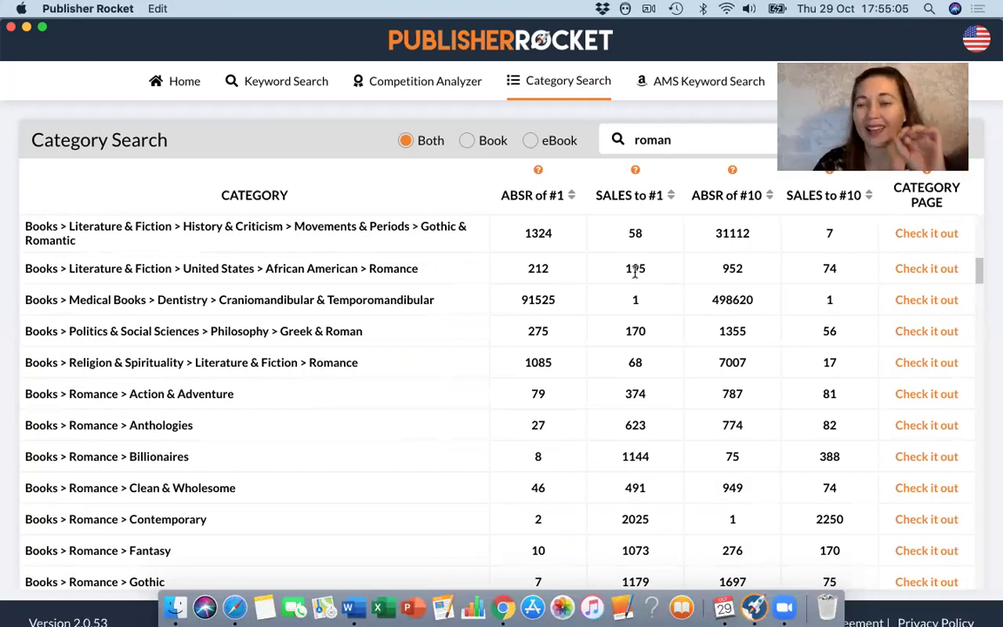
scroll(637, 271, up, 1)
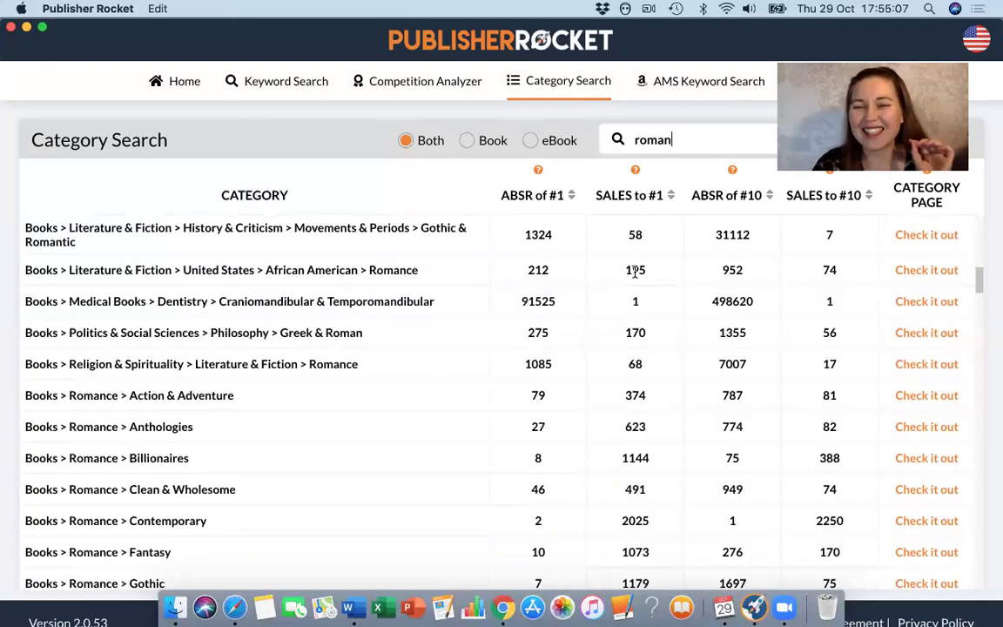
Sort the matching categories by "SALES to #1", first in descending order and finally in ascending order
click(673, 197)
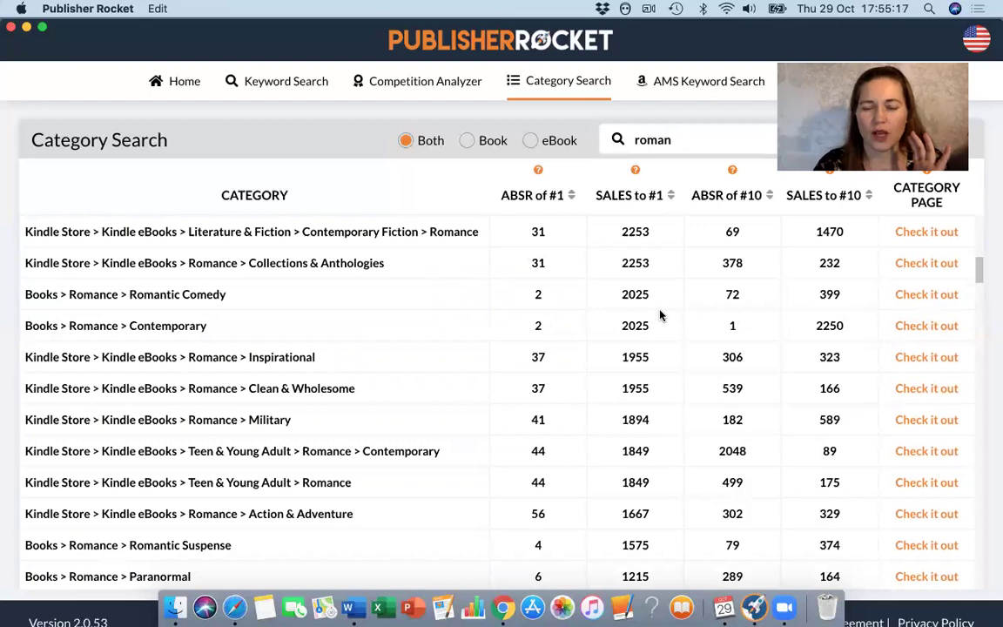
scroll(660, 315, up, 5)
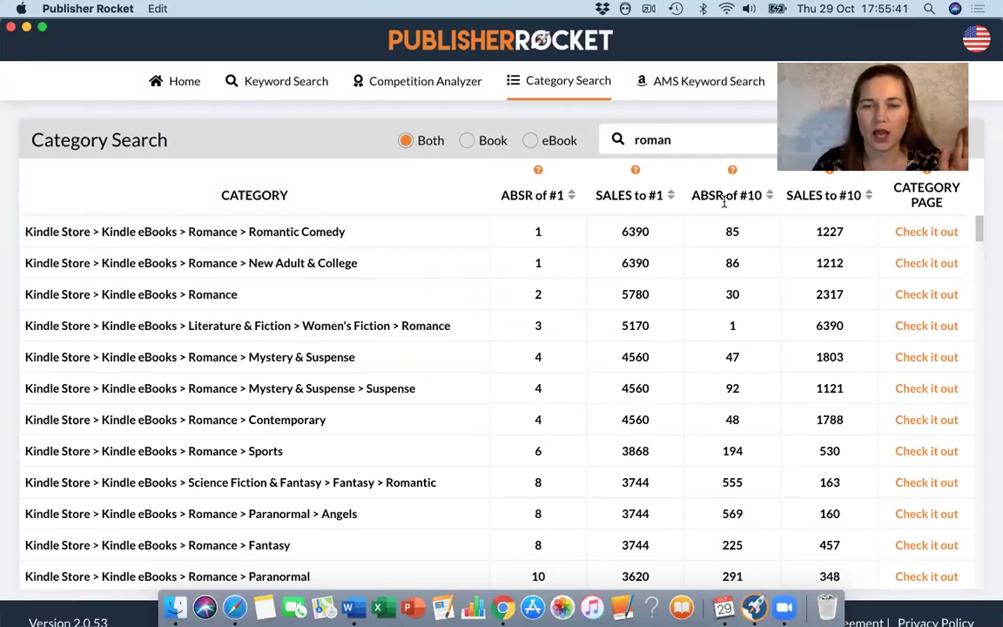
click(671, 196)
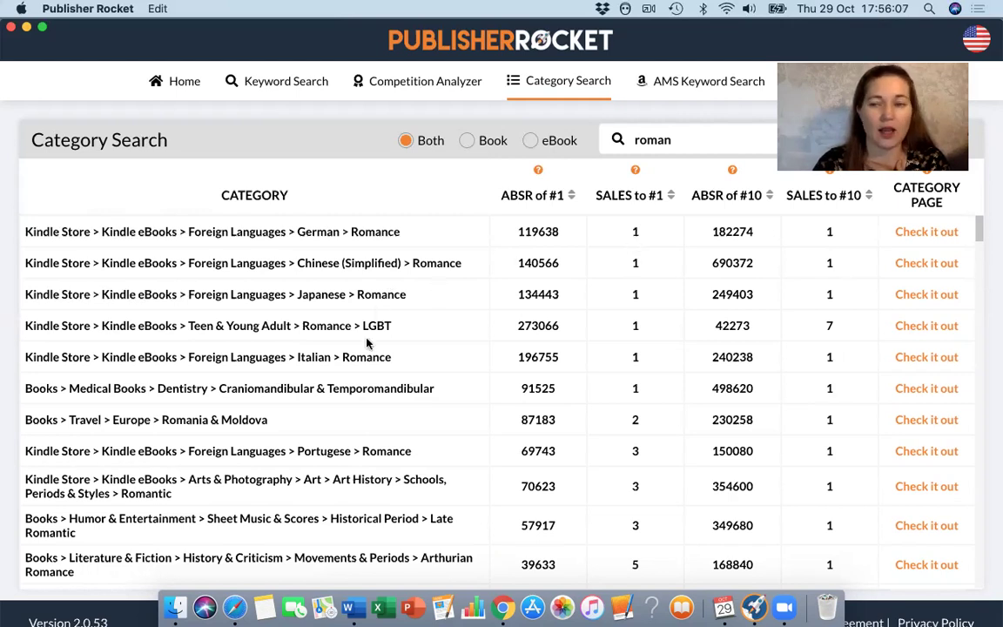
Compare the sales and rank figures of the lowest-sales categories, from foreign-language romance to comics and graphic novels
scroll(366, 340, down, 2)
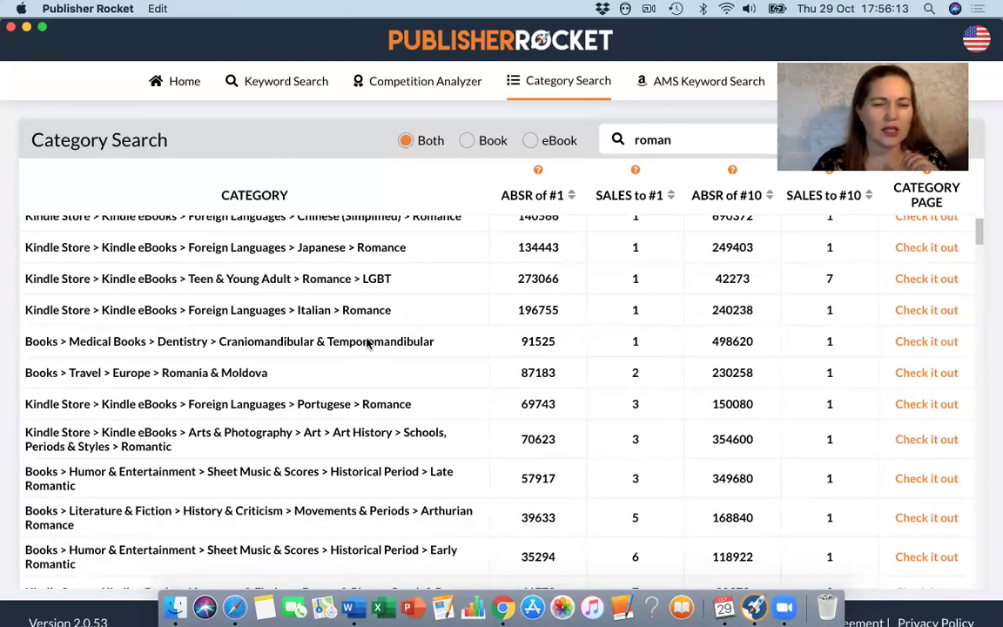
scroll(356, 348, down, 1)
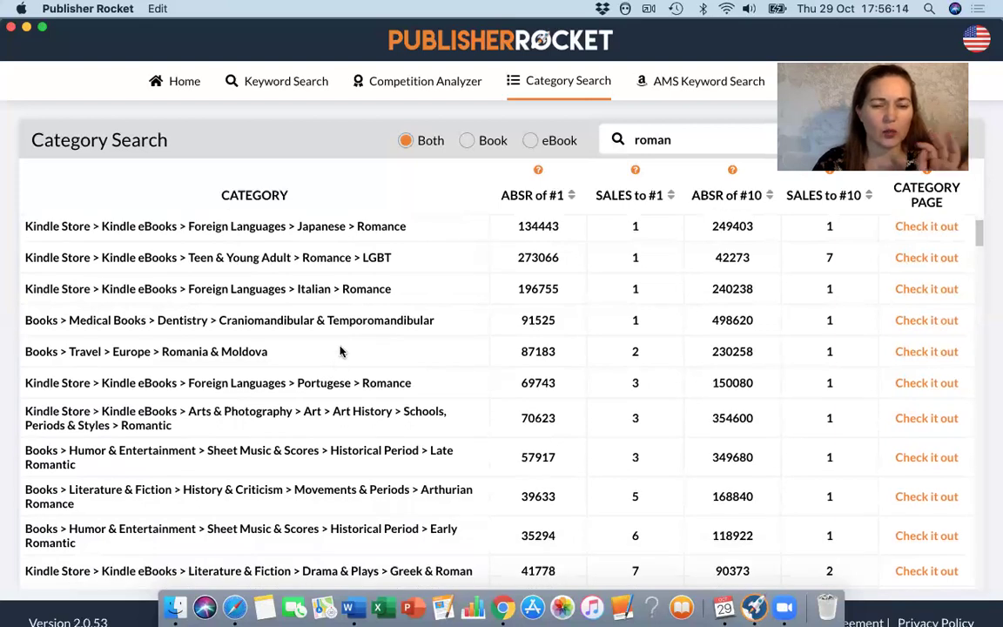
scroll(340, 351, down, 2)
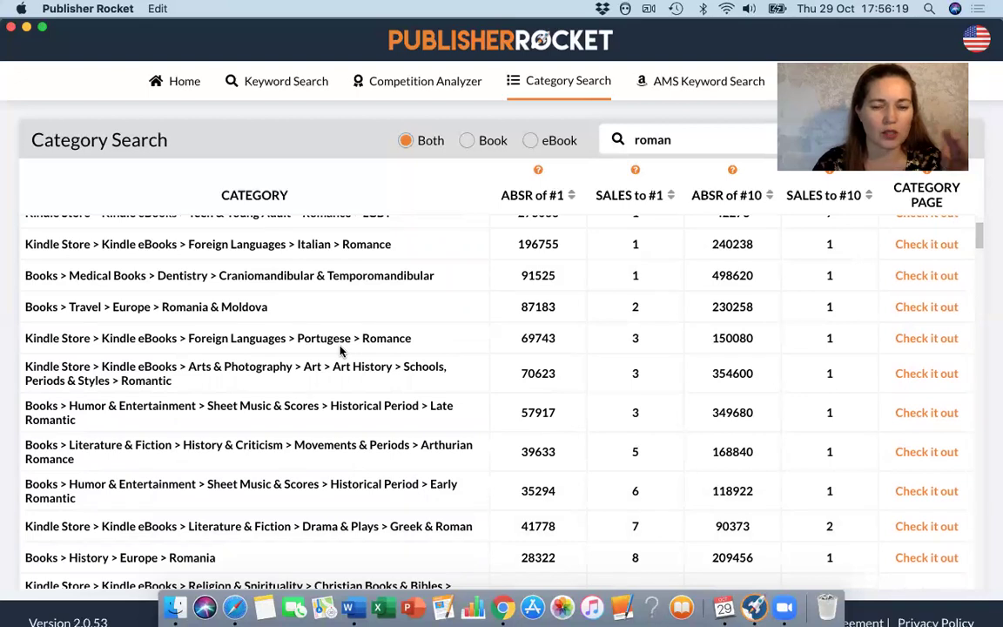
scroll(341, 350, down, 2)
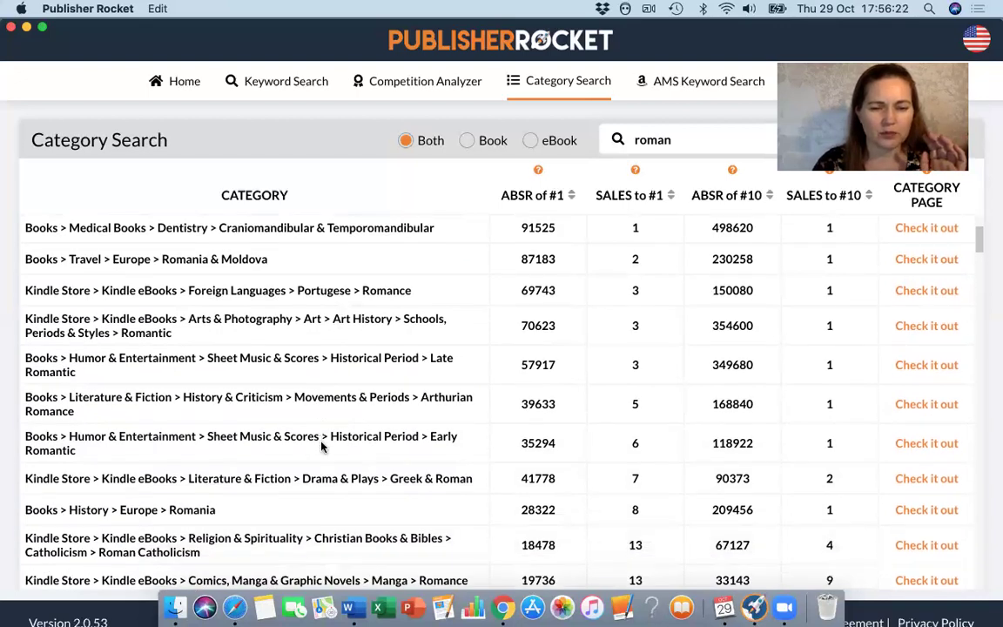
scroll(324, 447, down, 4)
scroll(327, 432, down, 2)
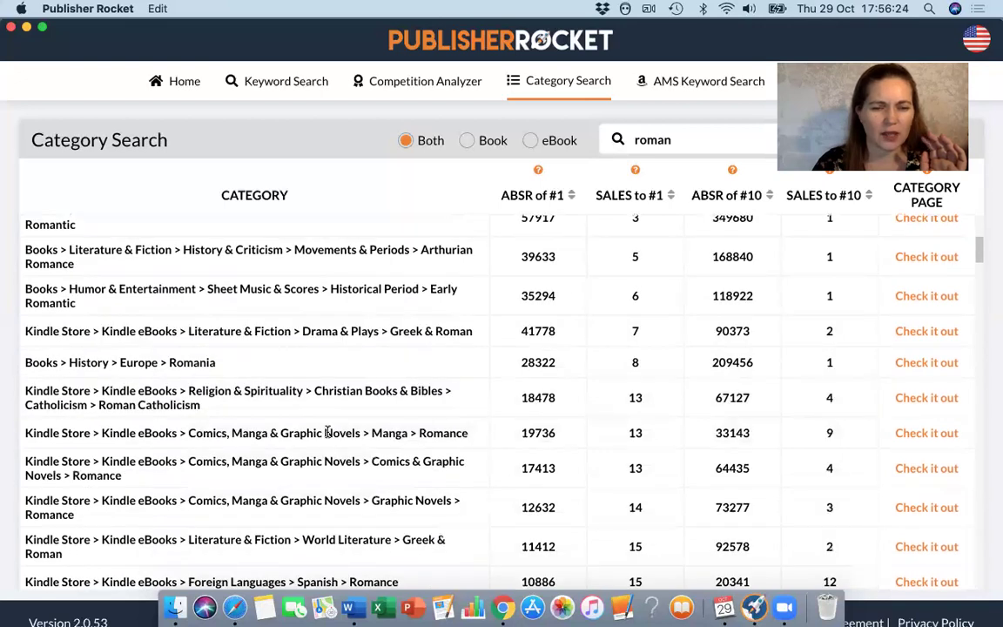
scroll(329, 435, down, 1)
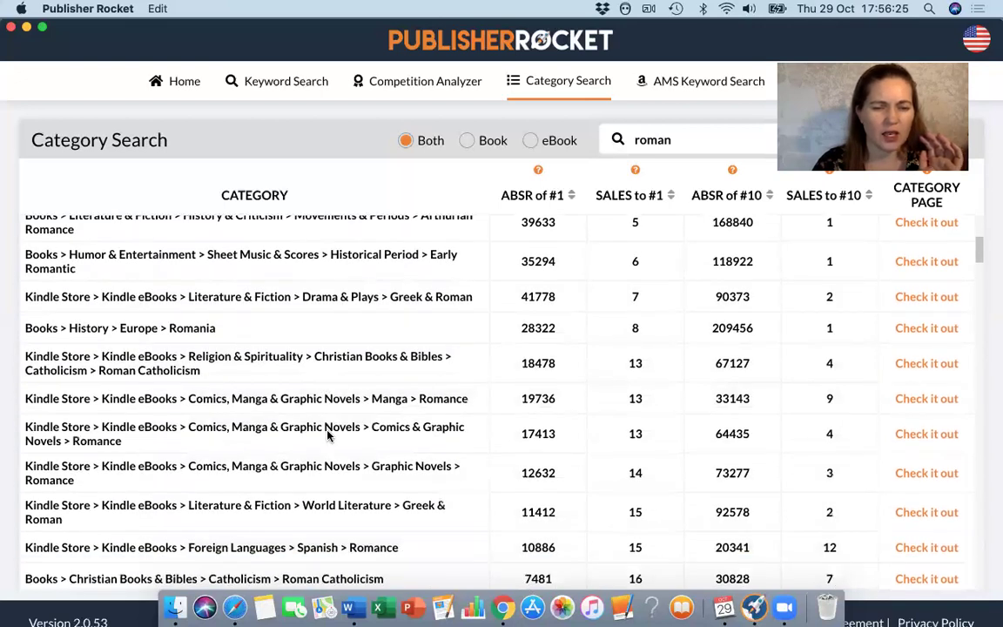
scroll(328, 436, down, 1)
scroll(328, 435, down, 1)
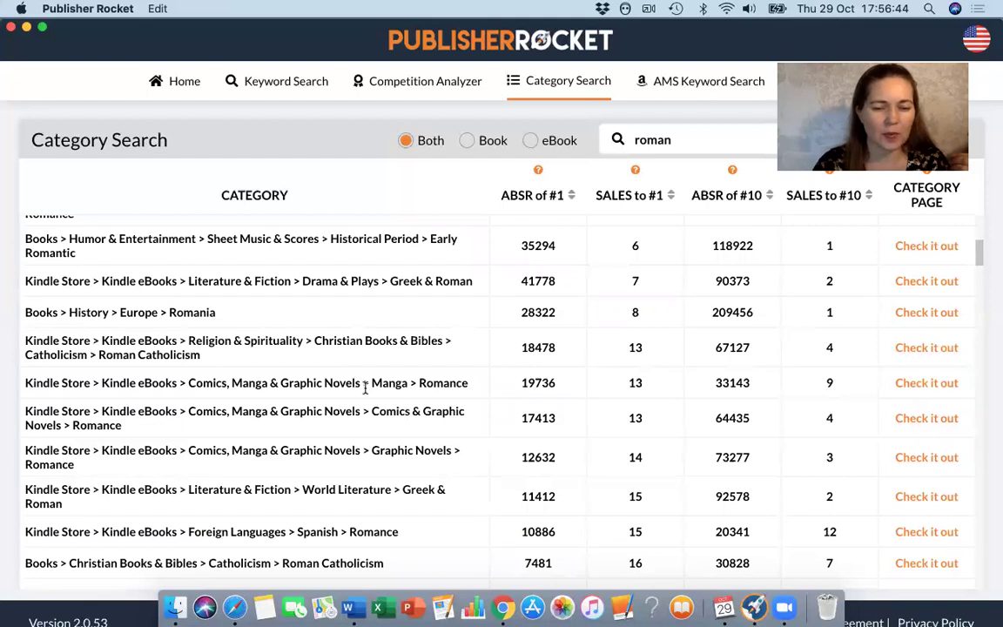
scroll(366, 392, down, 1)
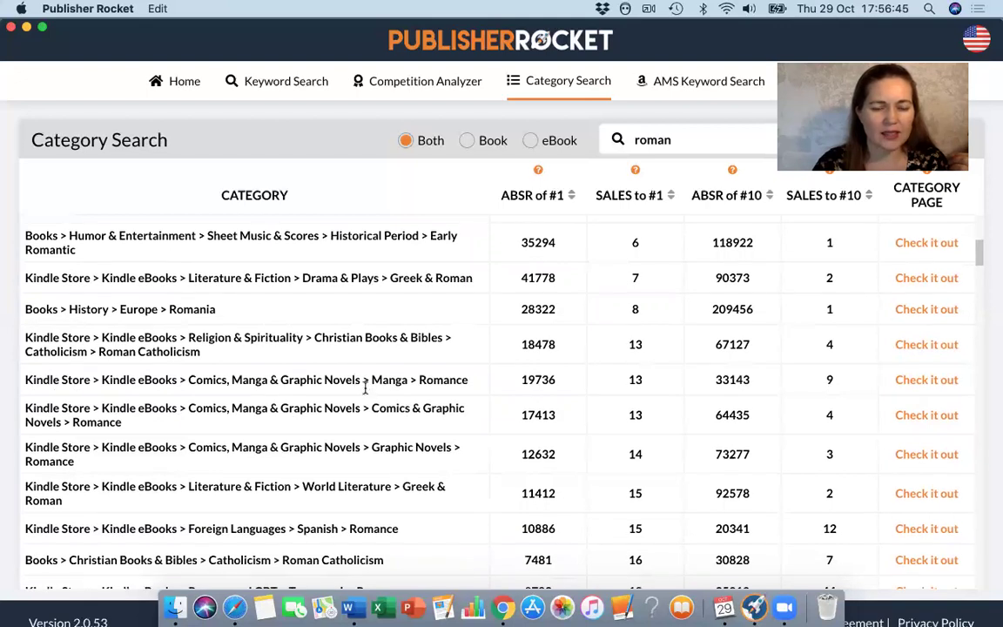
Examine the sales and rank figures of the short reads, teen and young adult, historical and Christian romance categories further down
scroll(365, 389, down, 5)
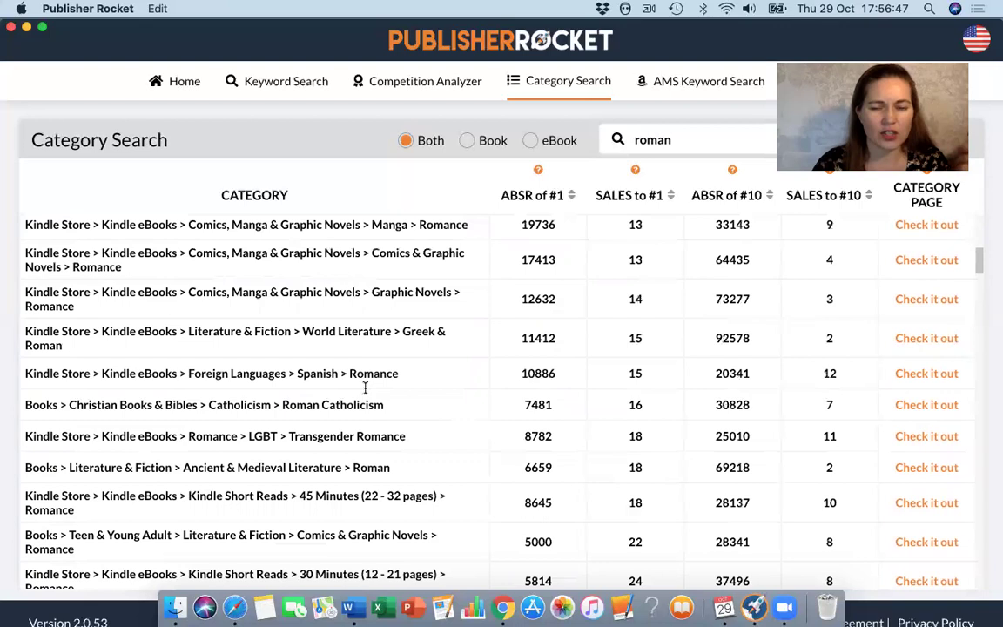
scroll(365, 388, down, 5)
scroll(365, 389, down, 1)
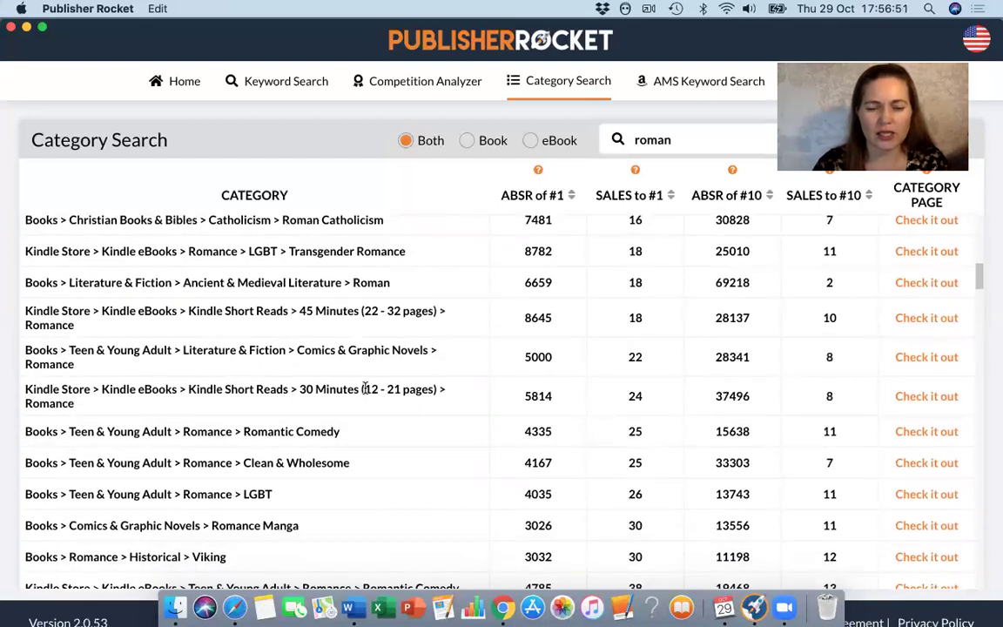
scroll(635, 441, down, 4)
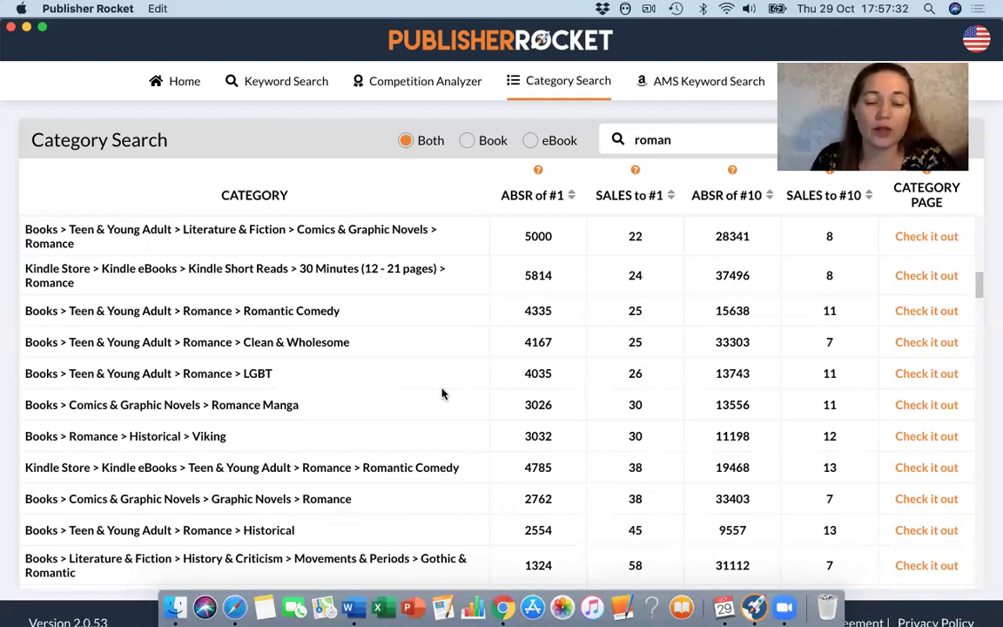
scroll(442, 393, down, 3)
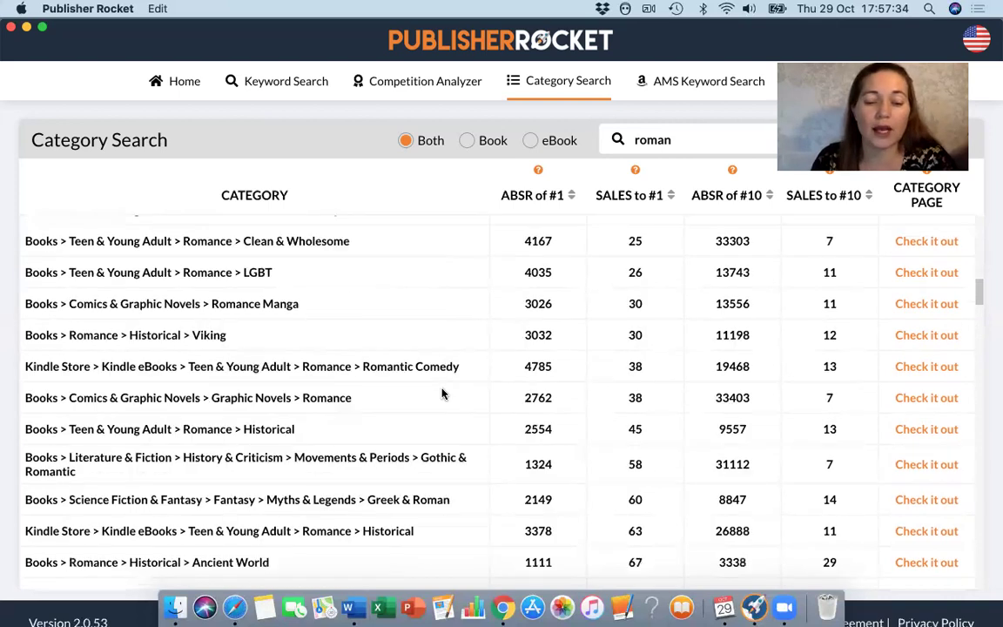
scroll(441, 393, down, 5)
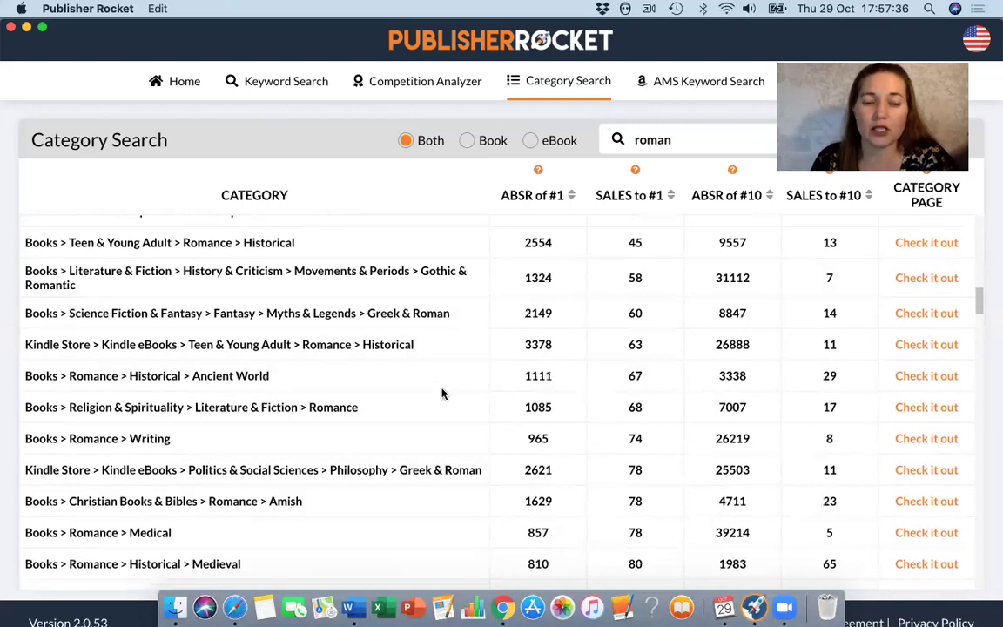
scroll(441, 393, down, 1)
scroll(441, 393, down, 2)
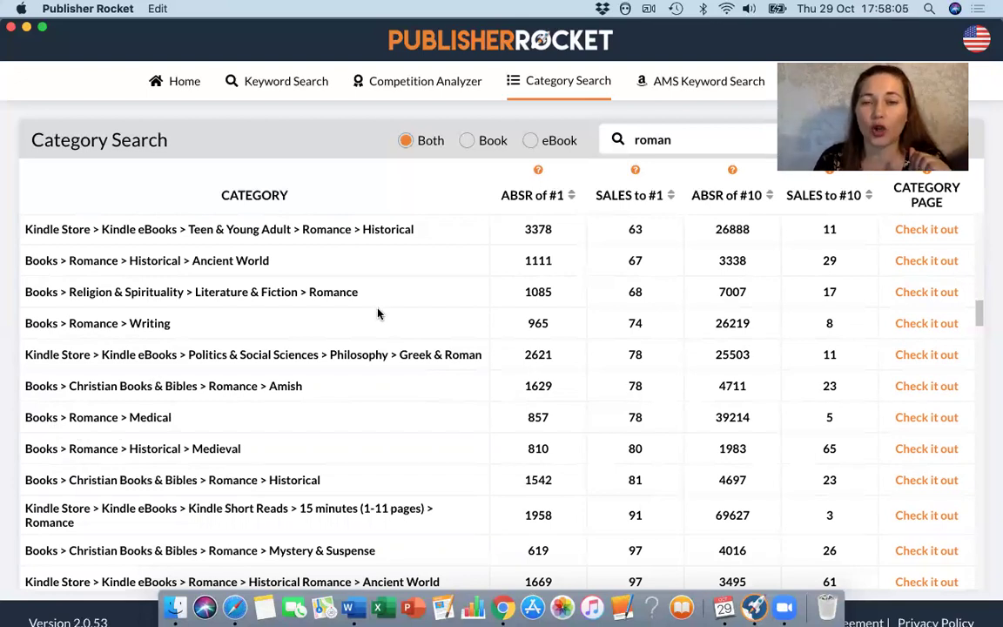
Run an AMS keyword search for "Romance suspense" with the type set to Book
click(666, 87)
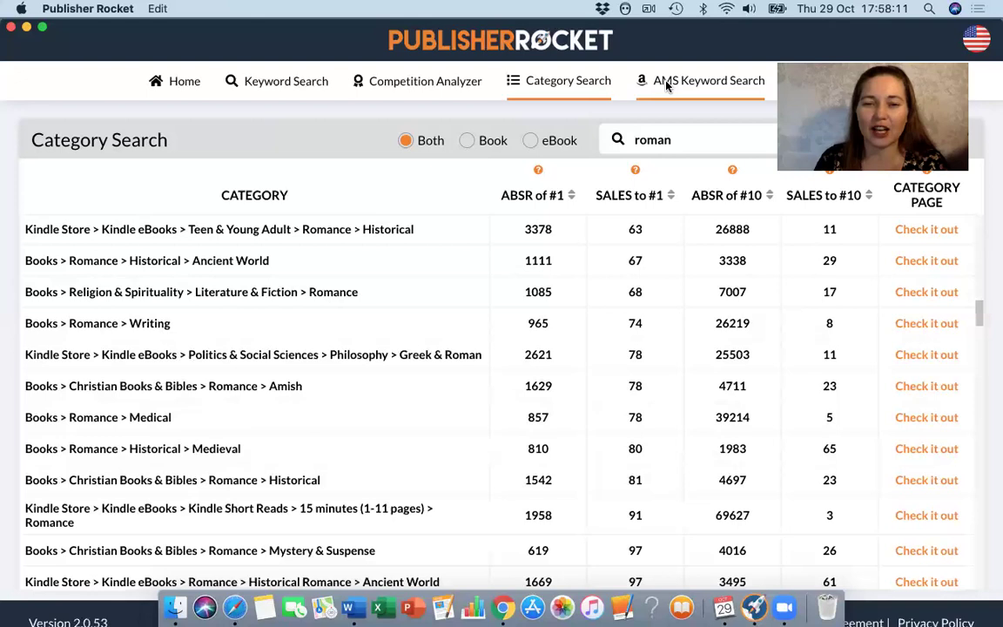
click(667, 85)
click(415, 400)
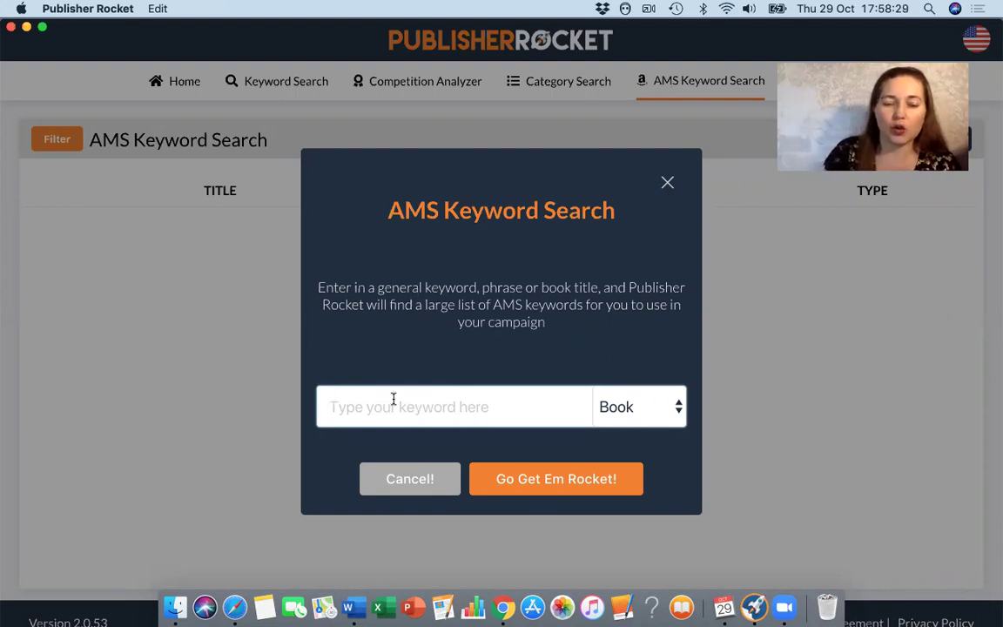
text(R)
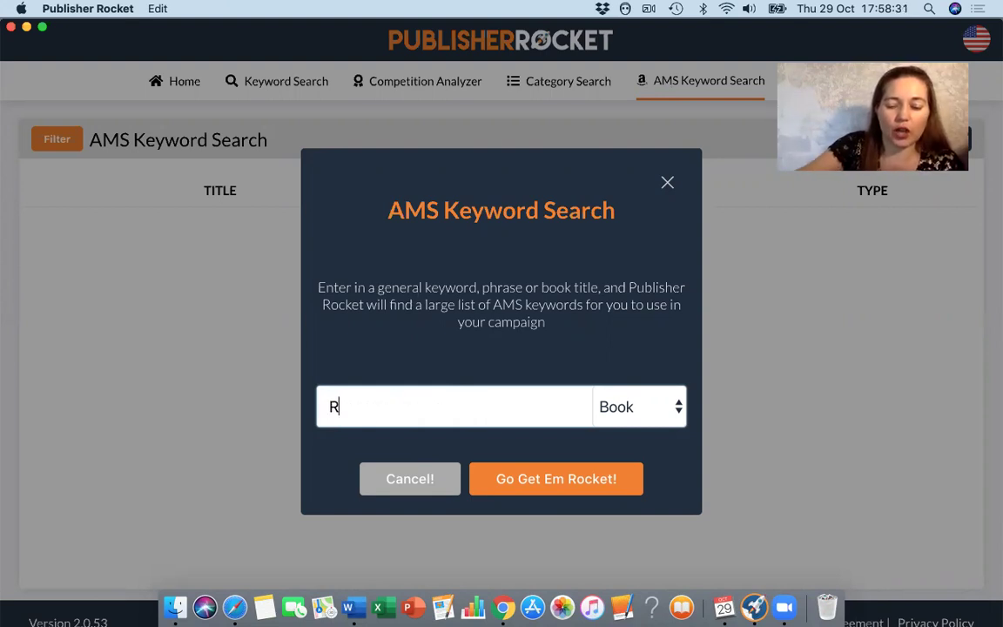
text(omance )
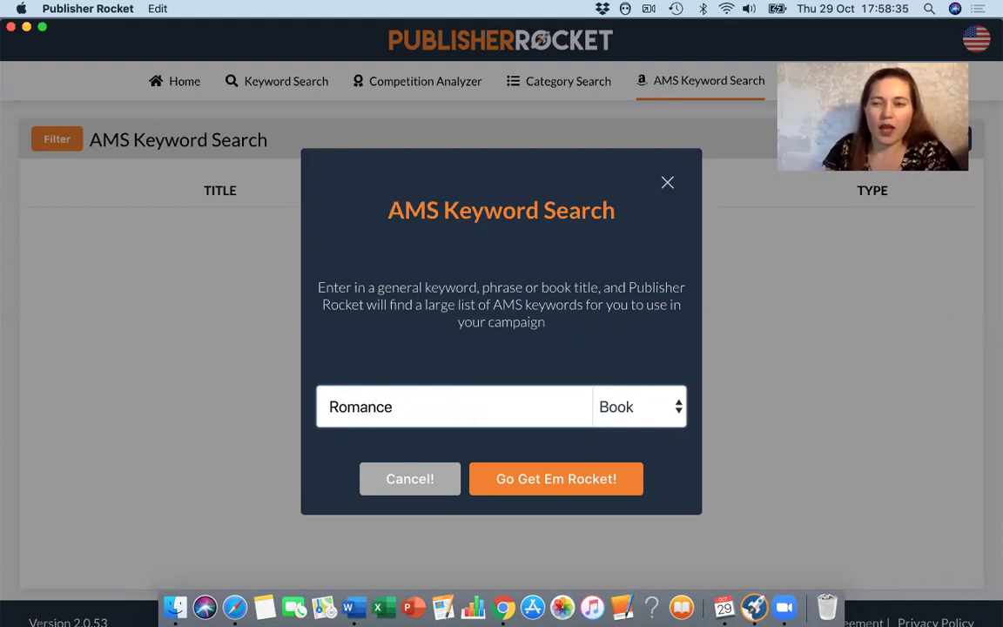
text(s)
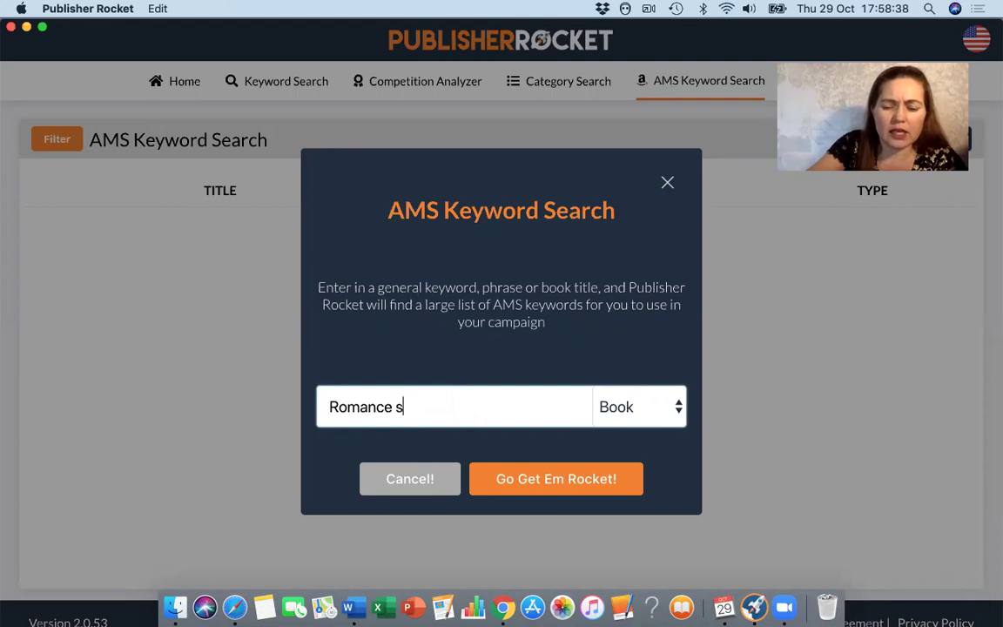
text(uspense)
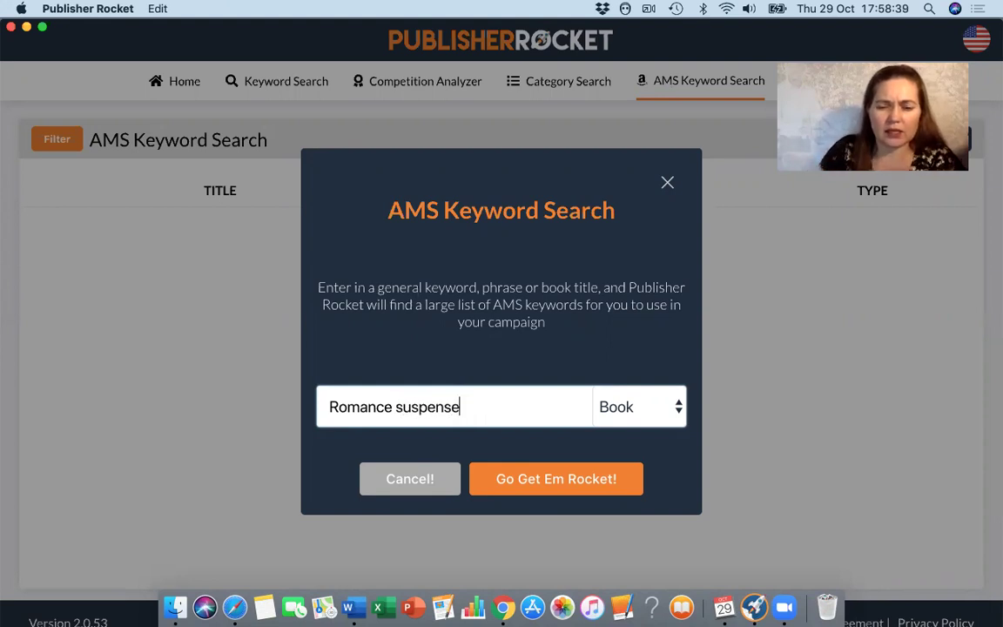
click(502, 482)
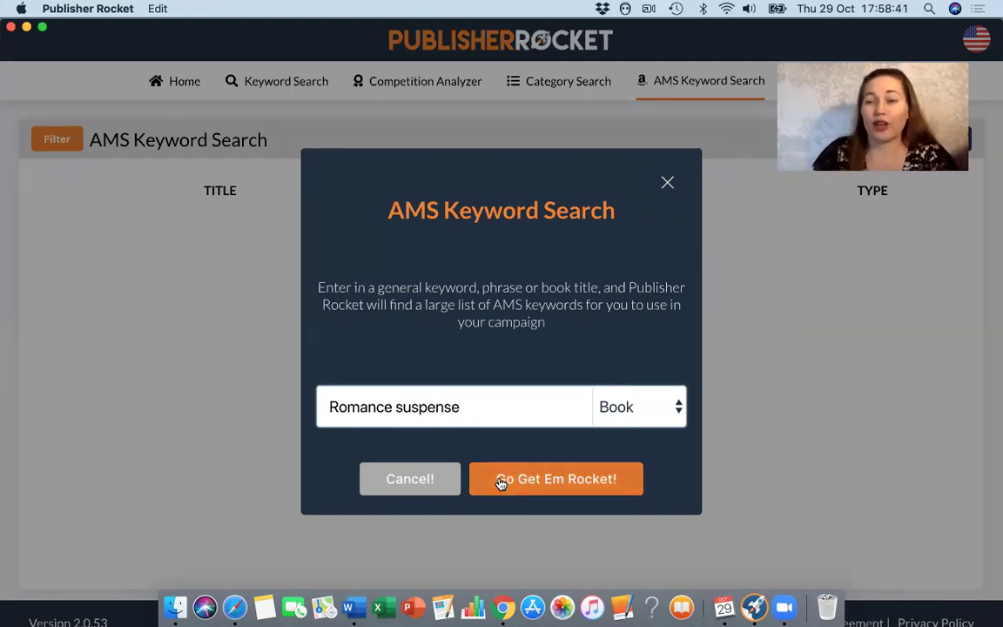
click(502, 481)
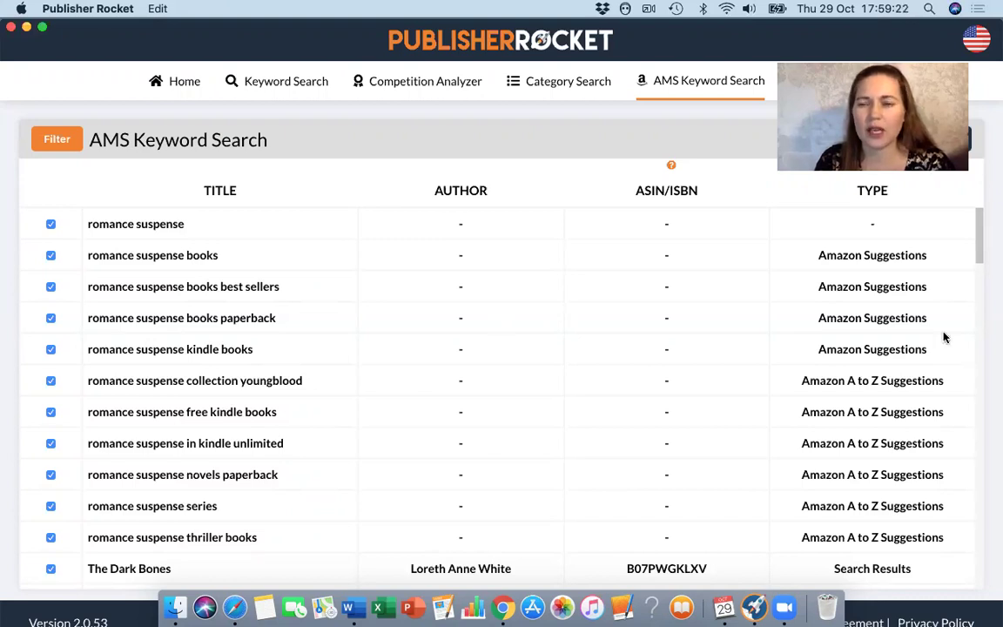
Look through the AMS keyword results, from the Amazon suggestions to the book titles, authors and ASIN/ISBN numbers
scroll(944, 337, down, 1)
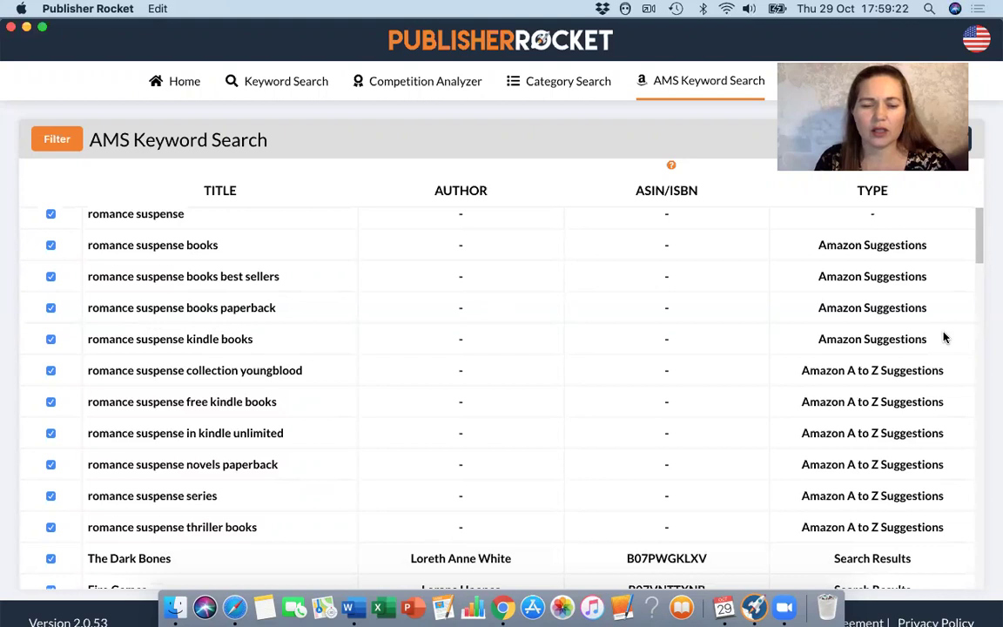
scroll(944, 338, down, 5)
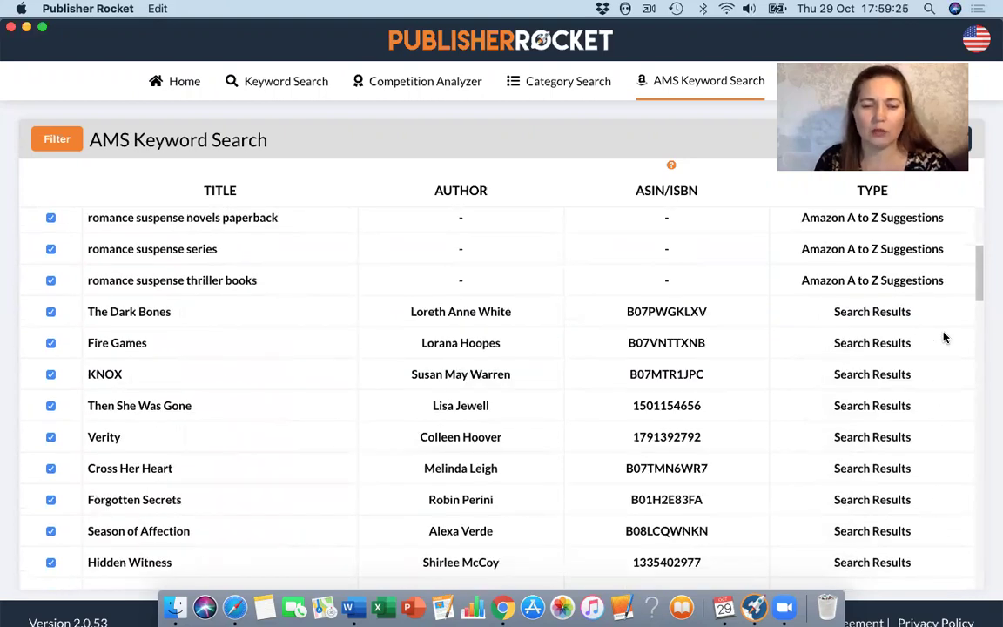
scroll(945, 338, down, 3)
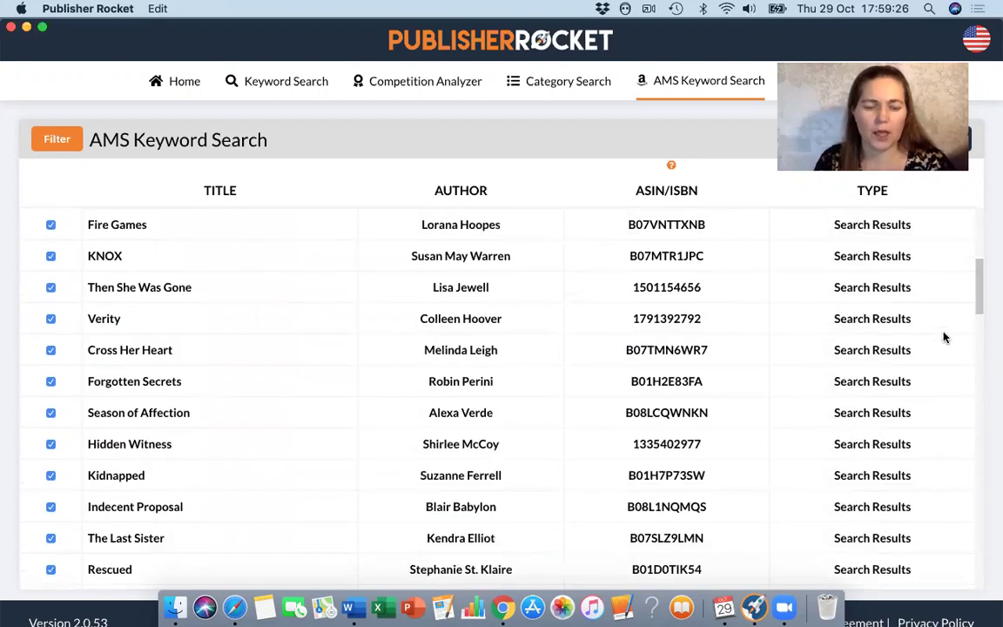
scroll(945, 338, down, 3)
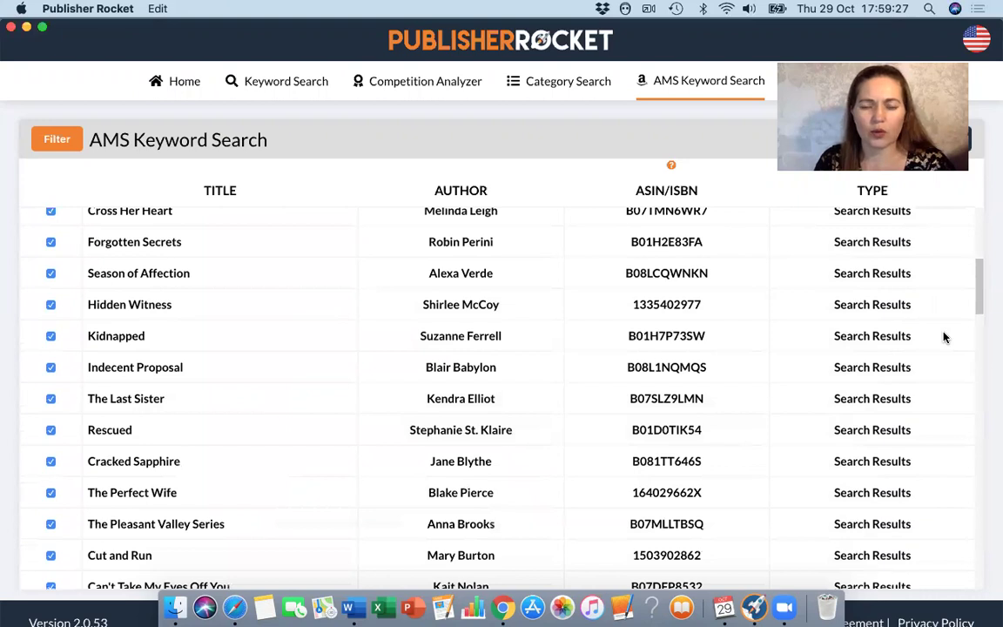
scroll(945, 338, down, 7)
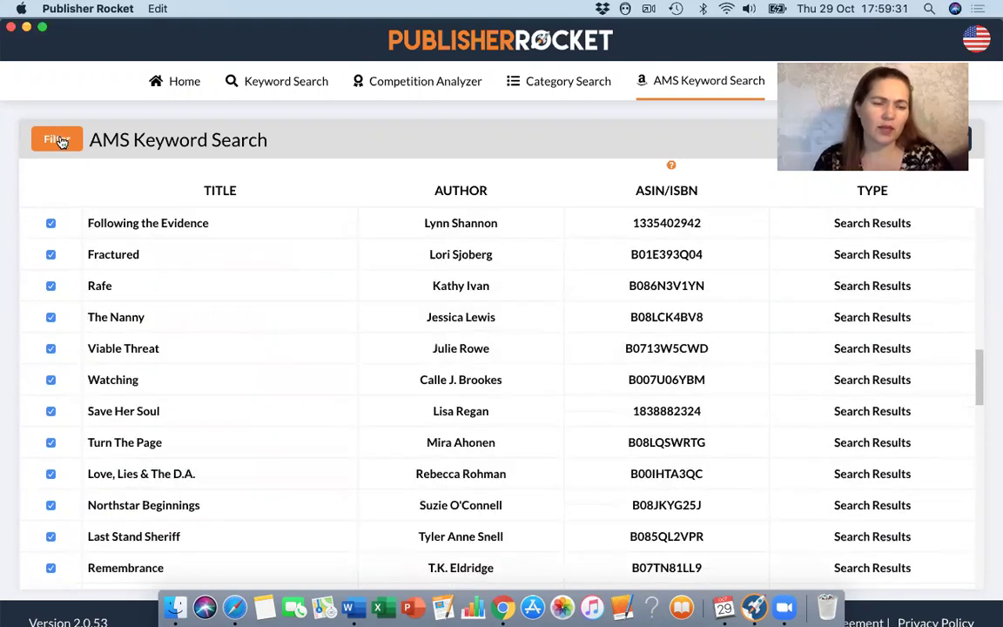
Turn off the title, author and ASIN/ISBN data in the AMS results filter
click(55, 139)
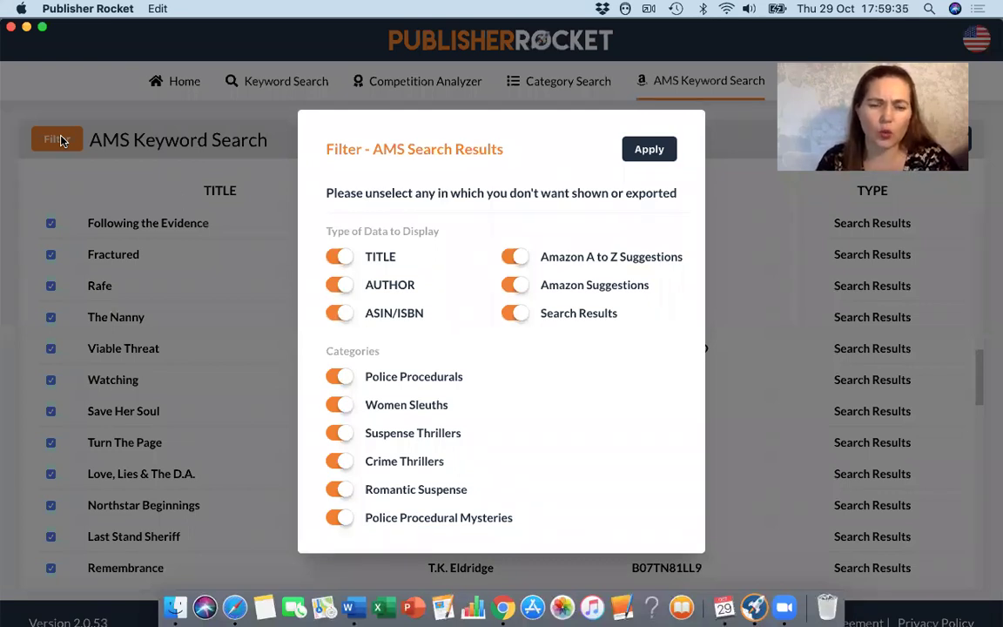
click(337, 315)
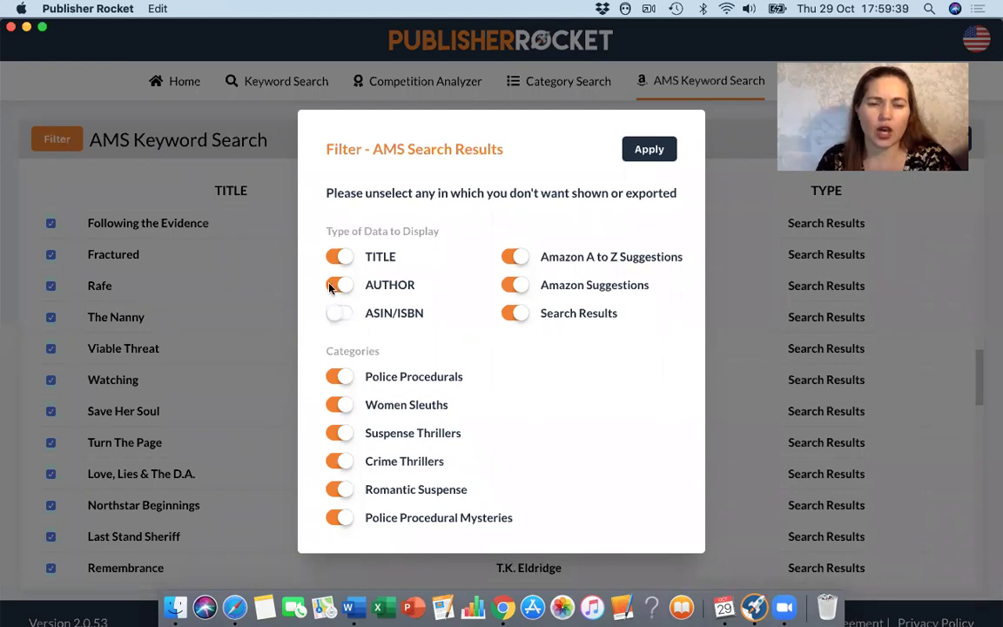
click(330, 286)
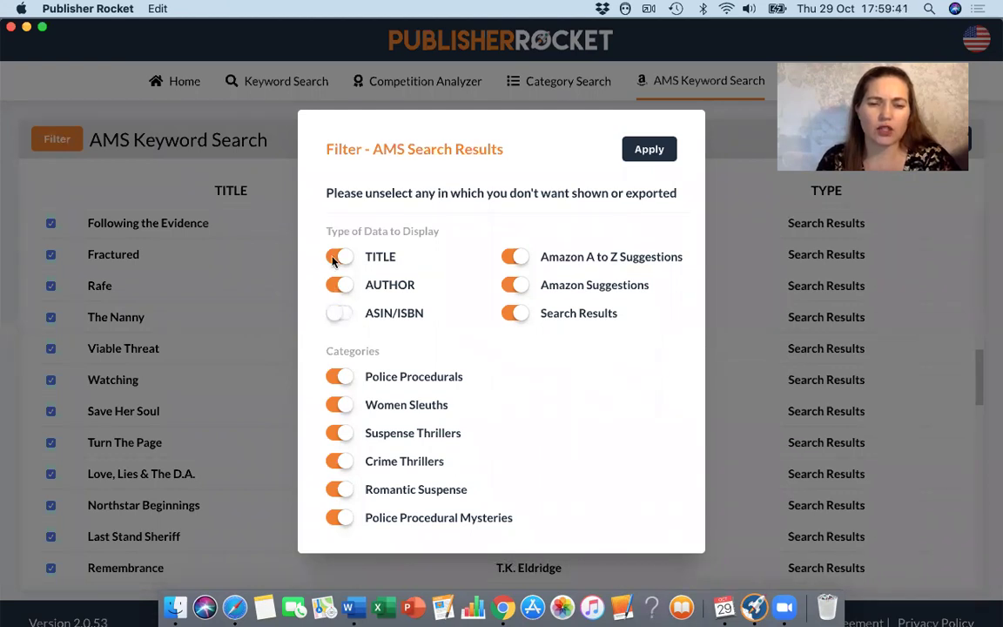
click(334, 258)
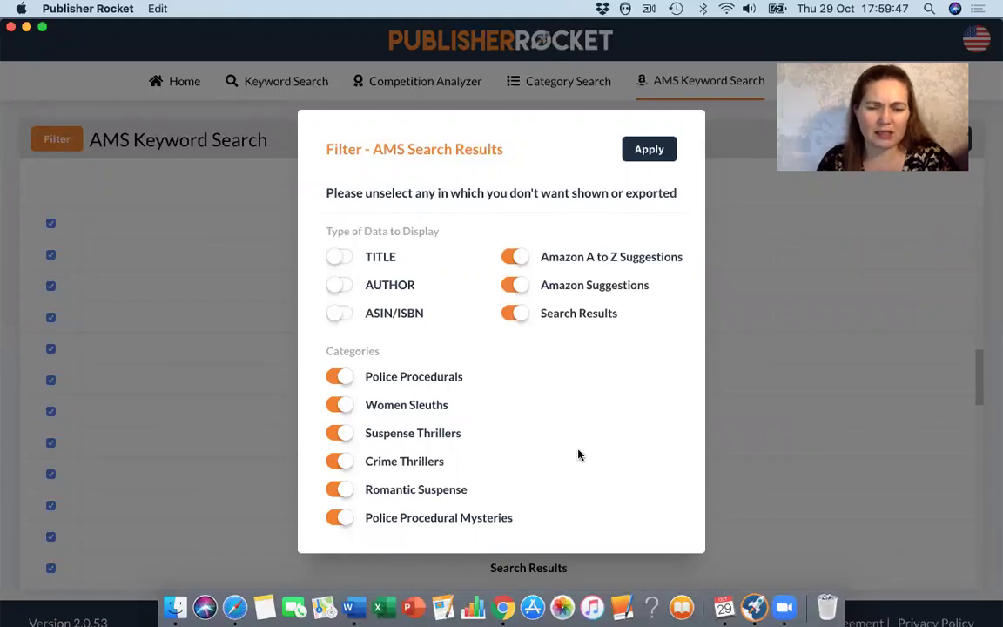
Exclude Police Procedurals, Women Sleuths, Police Procedural Mysteries and Crime Thrillers from the AMS results and apply the filter
click(332, 376)
click(333, 406)
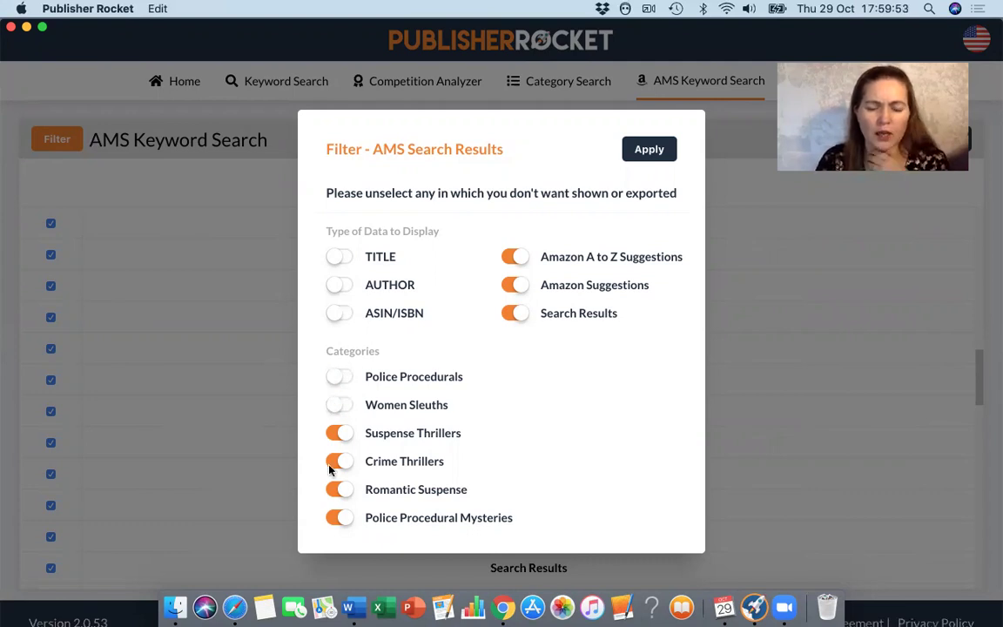
click(333, 519)
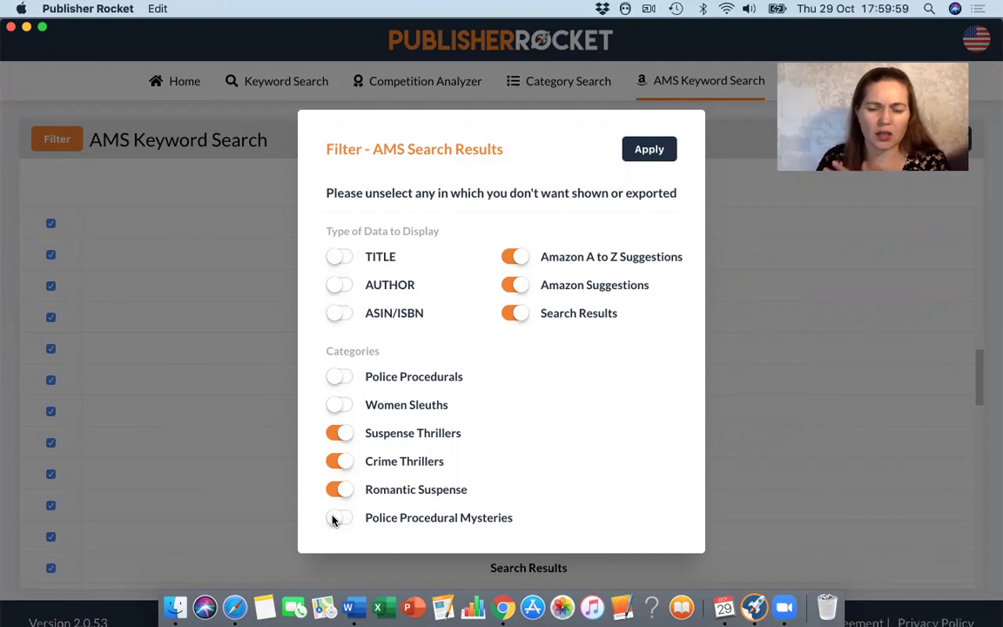
click(333, 464)
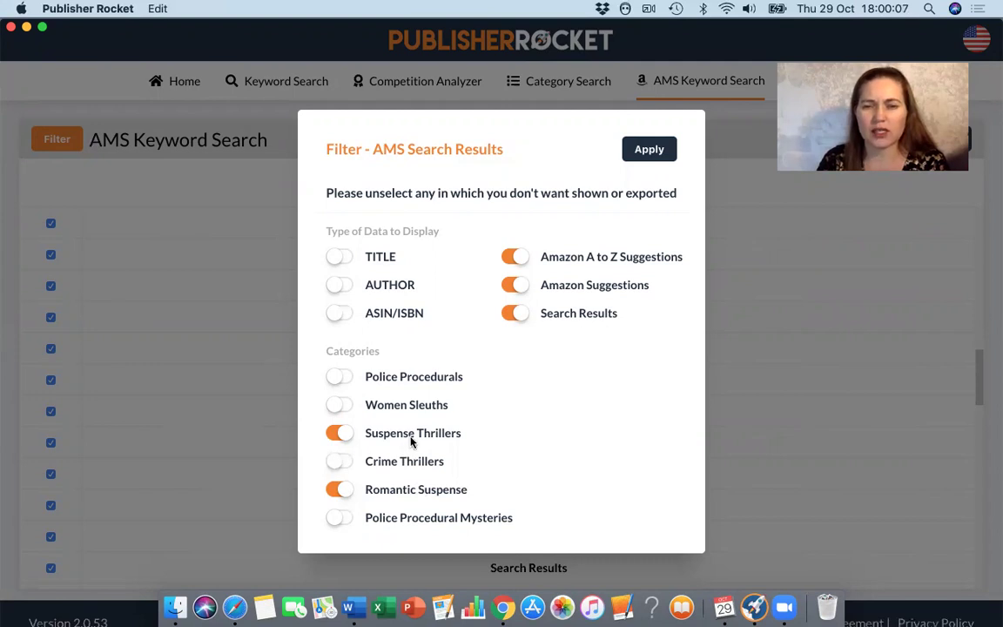
click(648, 152)
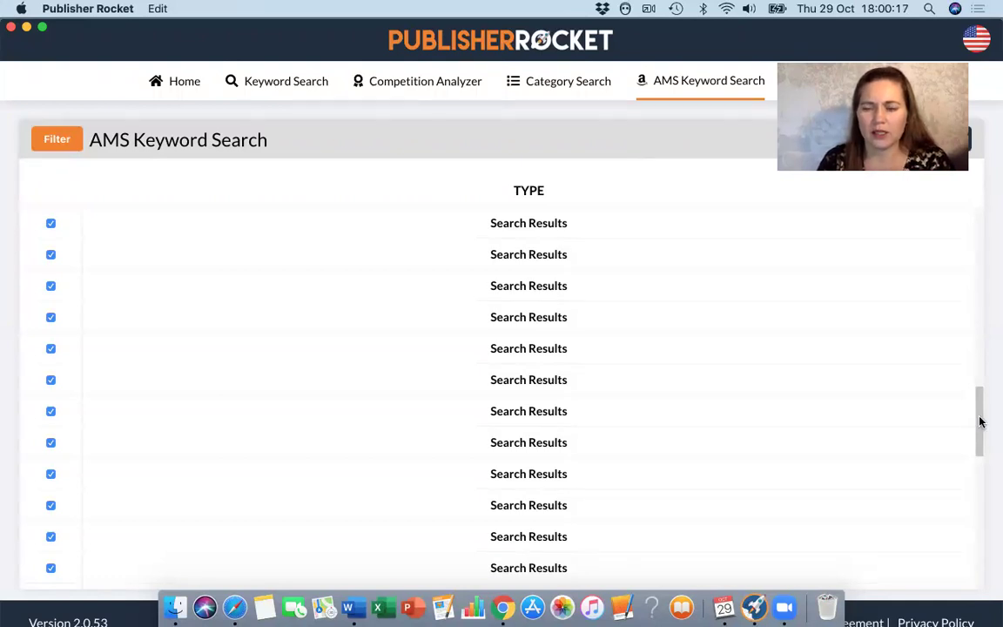
Include Women Sleuths, Police Procedurals and Police Procedural Mysteries in the AMS results again and apply the filter
scroll(973, 395, down, 3)
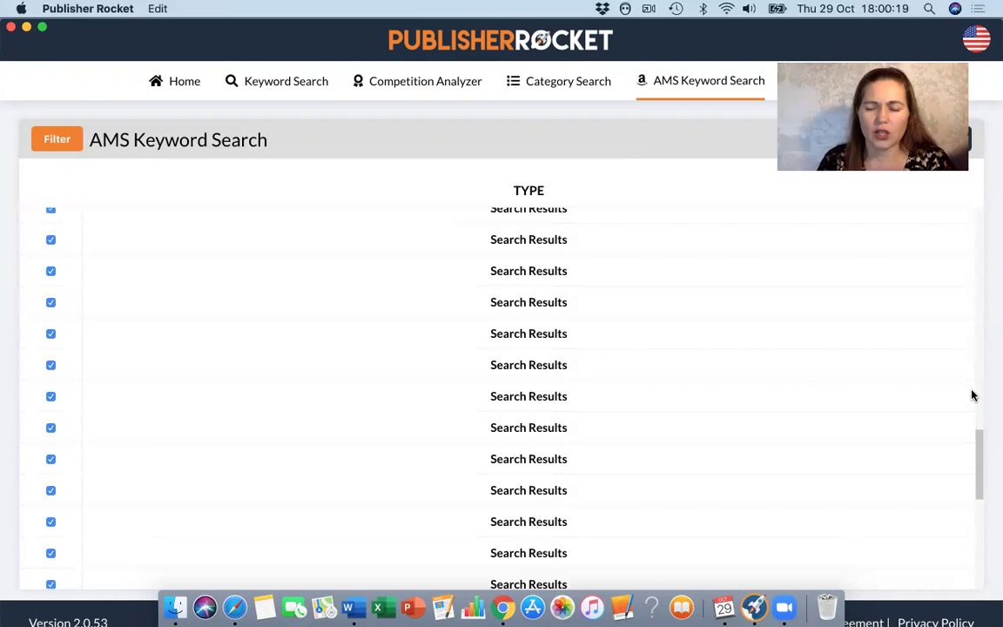
scroll(979, 191, up, 15)
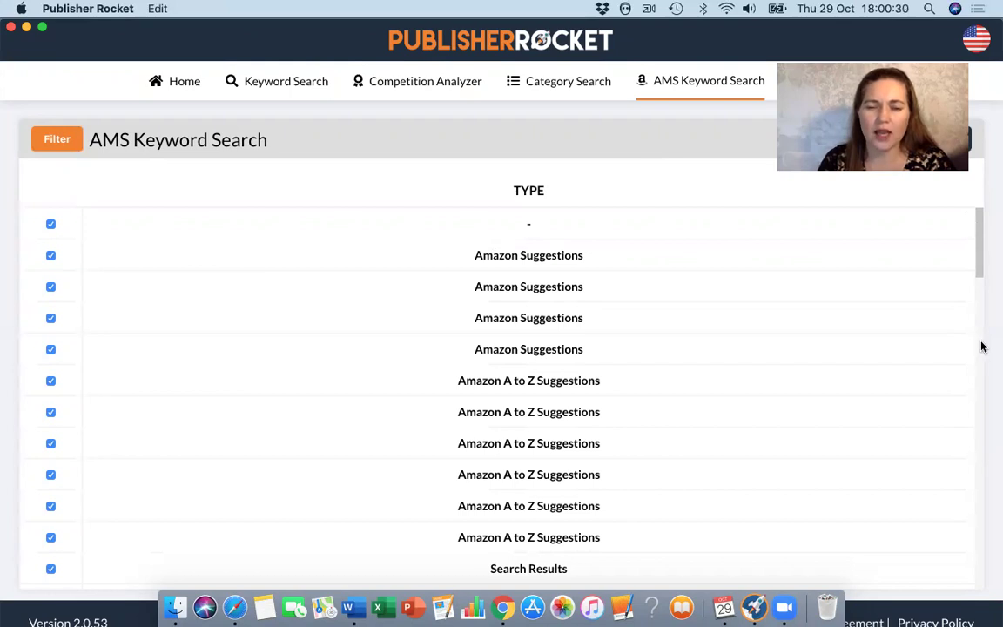
drag(981, 347, 988, 613)
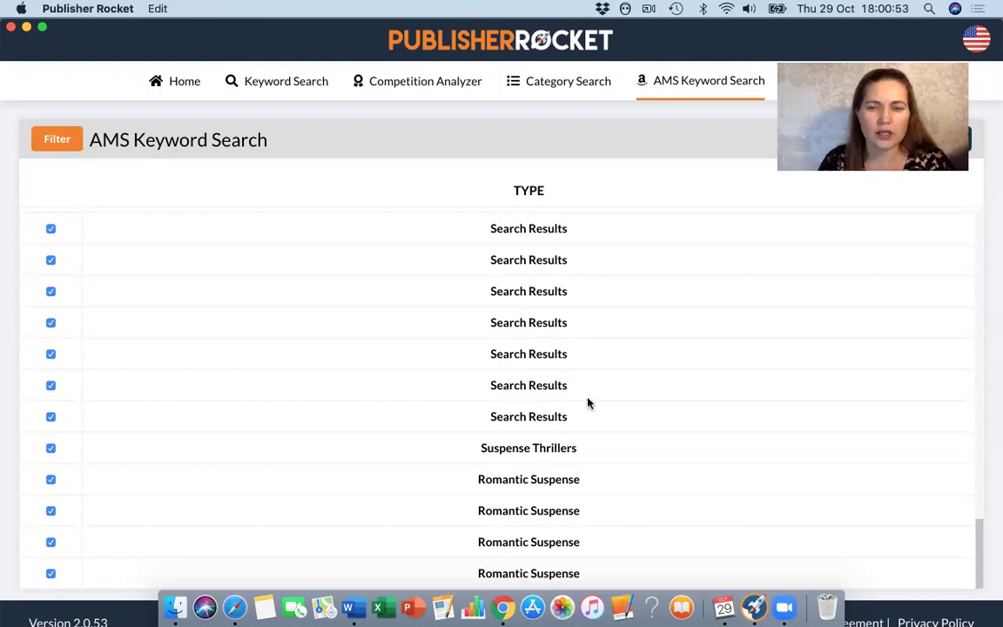
scroll(587, 402, up, 1)
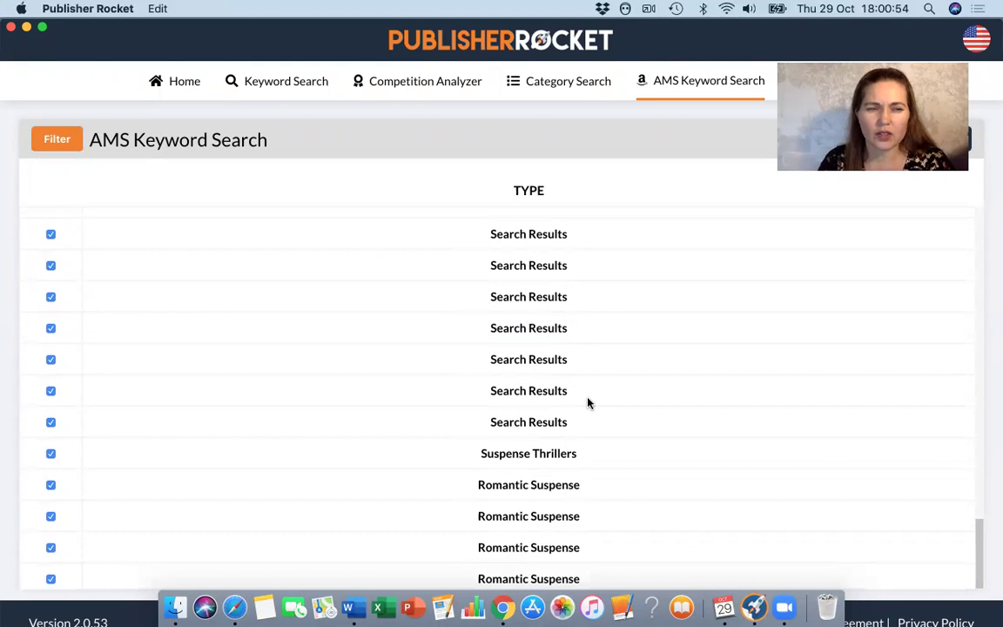
scroll(588, 402, up, 2)
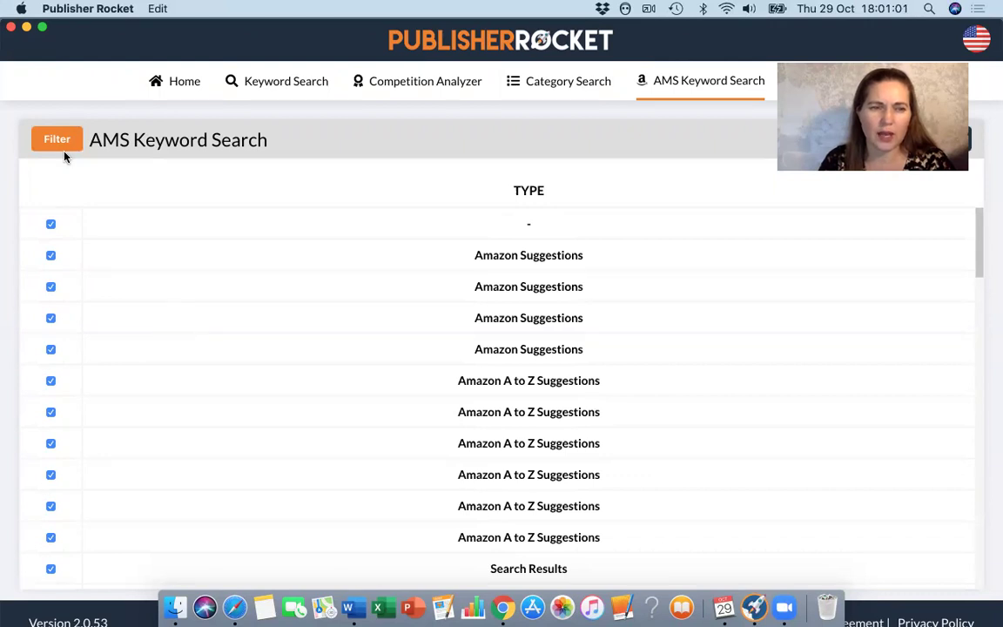
click(59, 142)
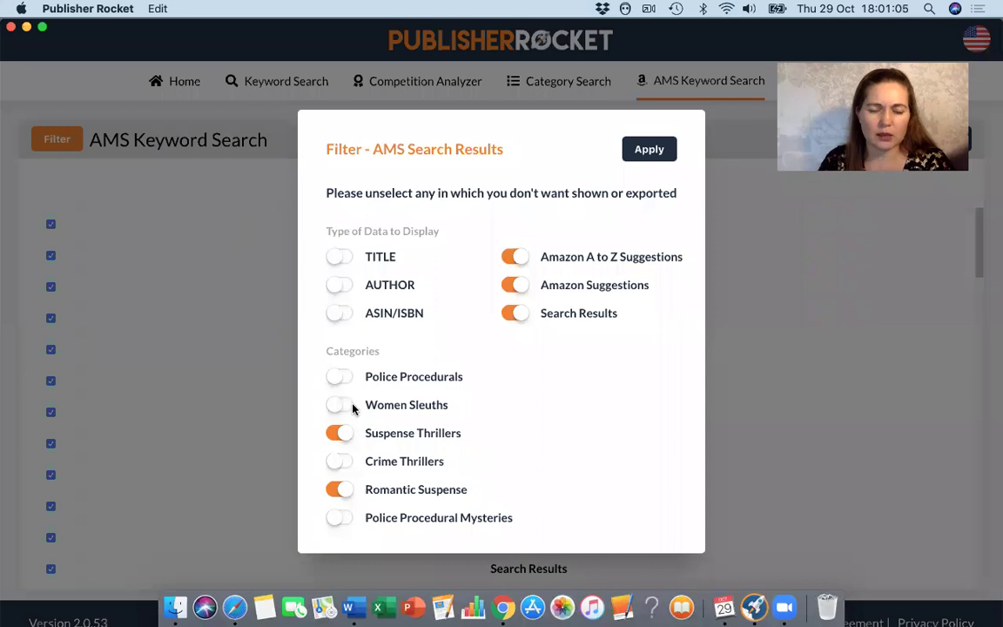
click(351, 406)
click(345, 380)
click(341, 519)
click(649, 150)
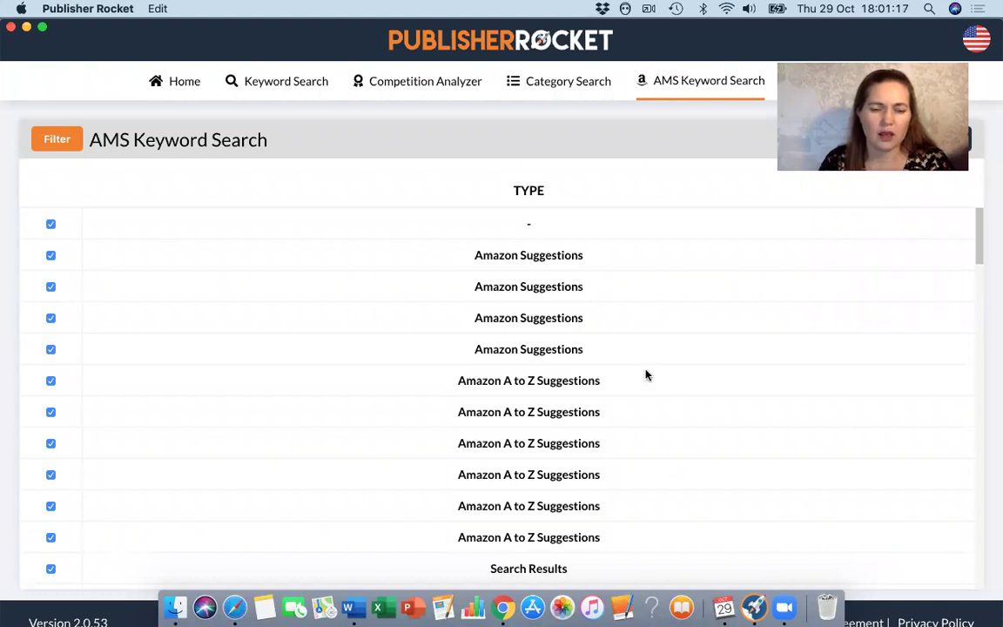
Look through the filtered AMS results, from the Amazon suggestions down to the category rows at the end of the list
scroll(646, 374, down, 4)
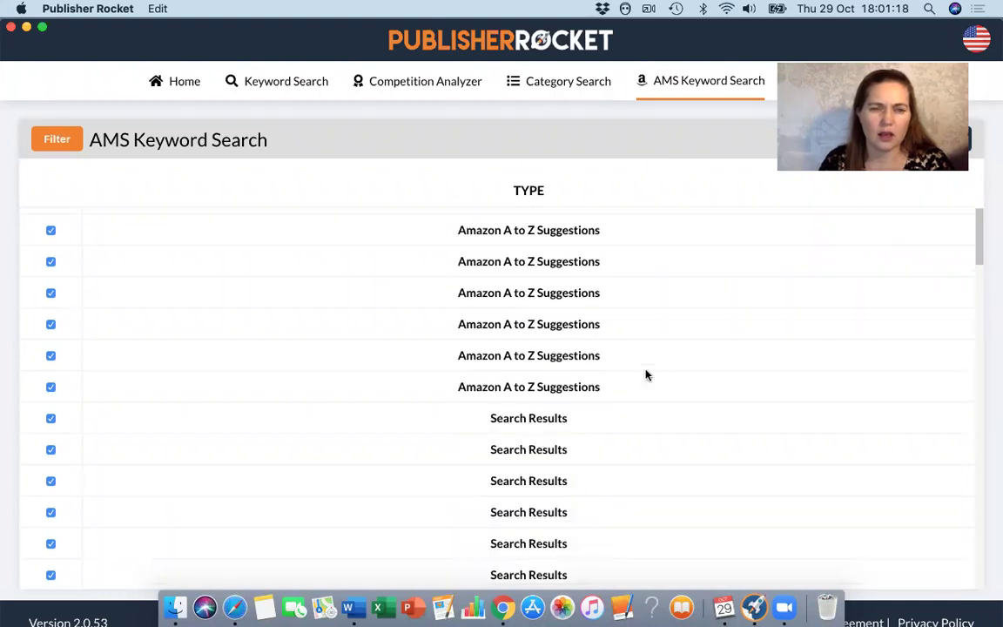
scroll(646, 374, down, 5)
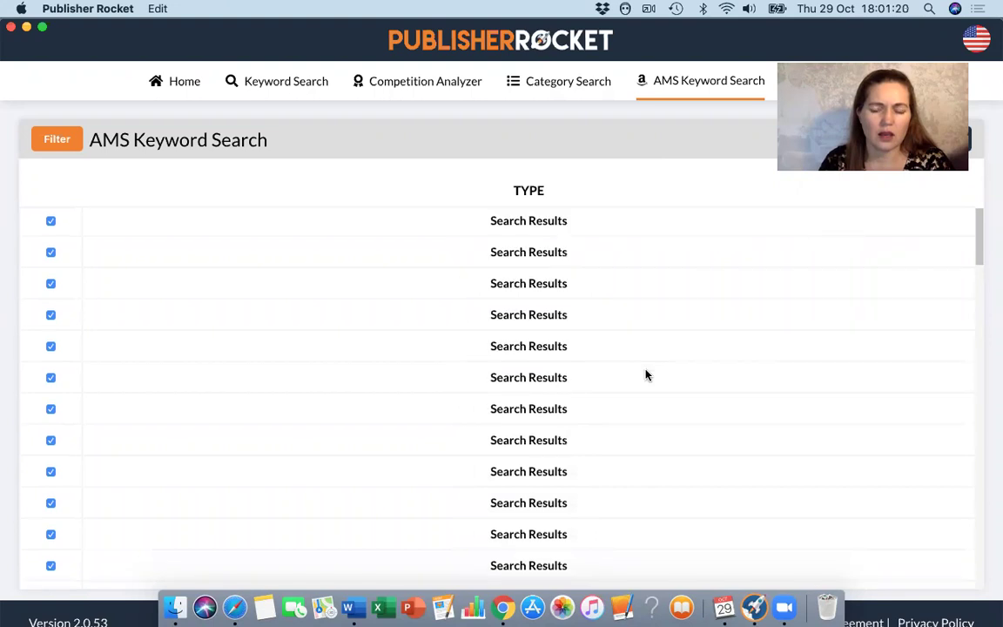
scroll(646, 374, down, 15)
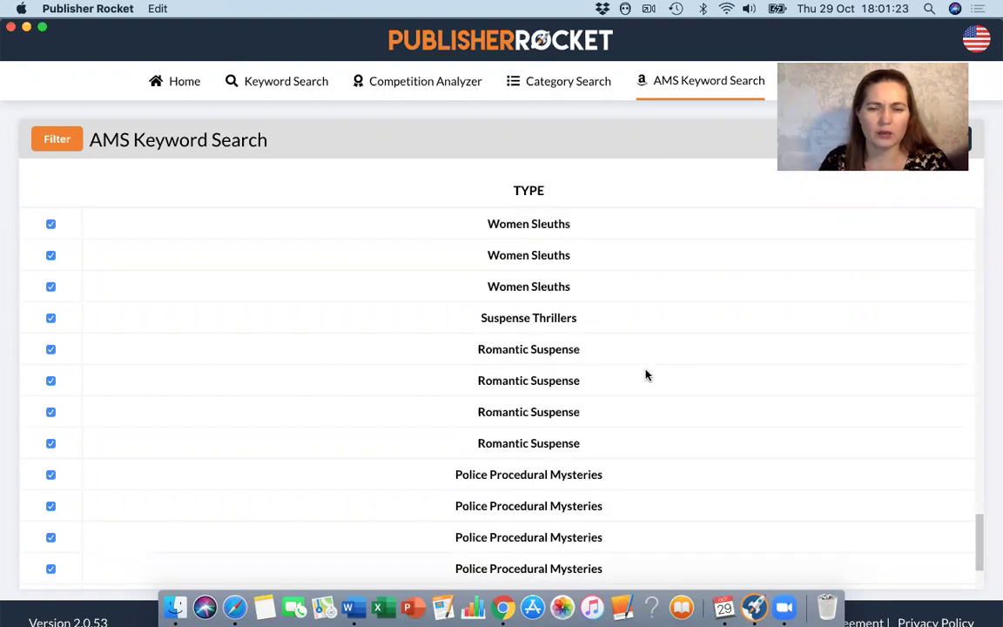
scroll(646, 374, down, 1)
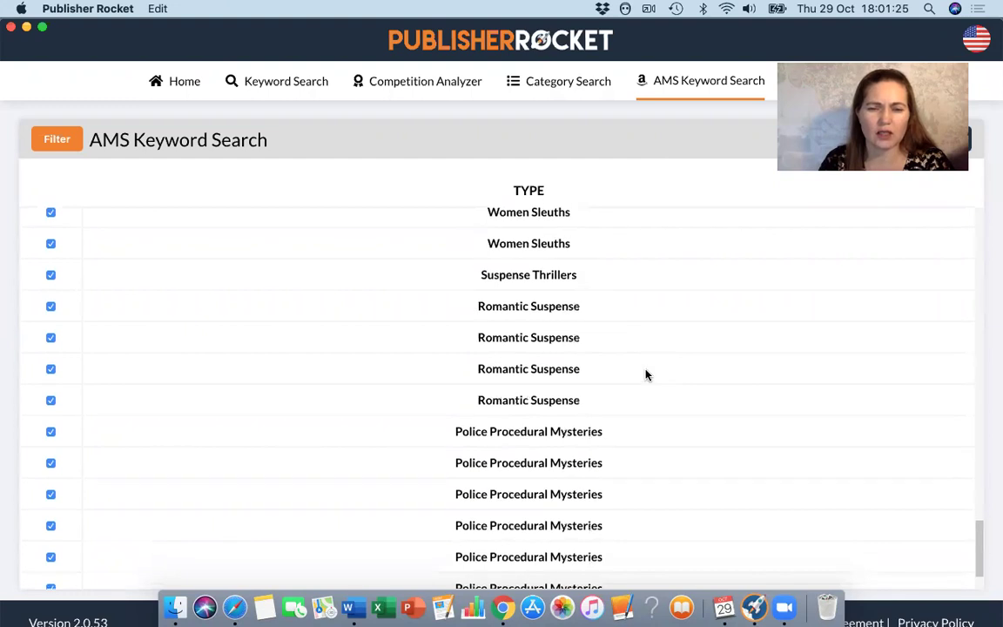
scroll(646, 374, up, 4)
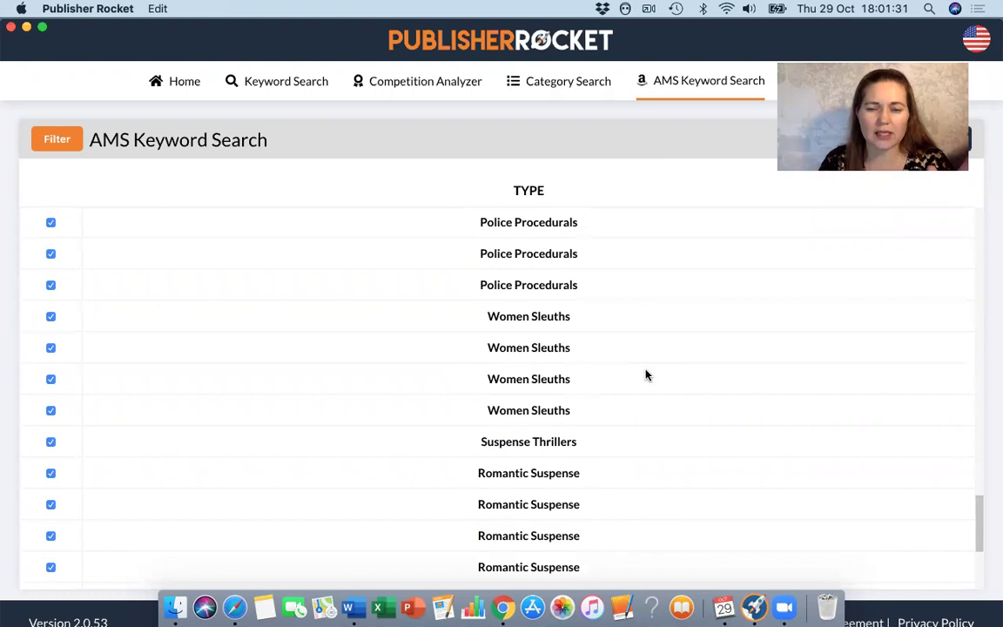
scroll(646, 374, down, 1)
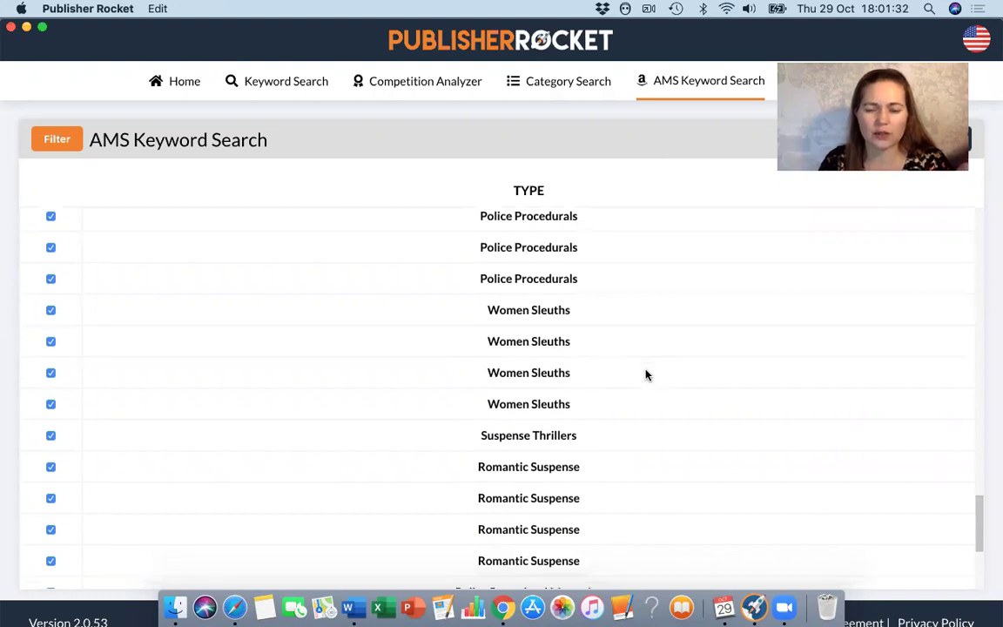
scroll(646, 375, up, 1)
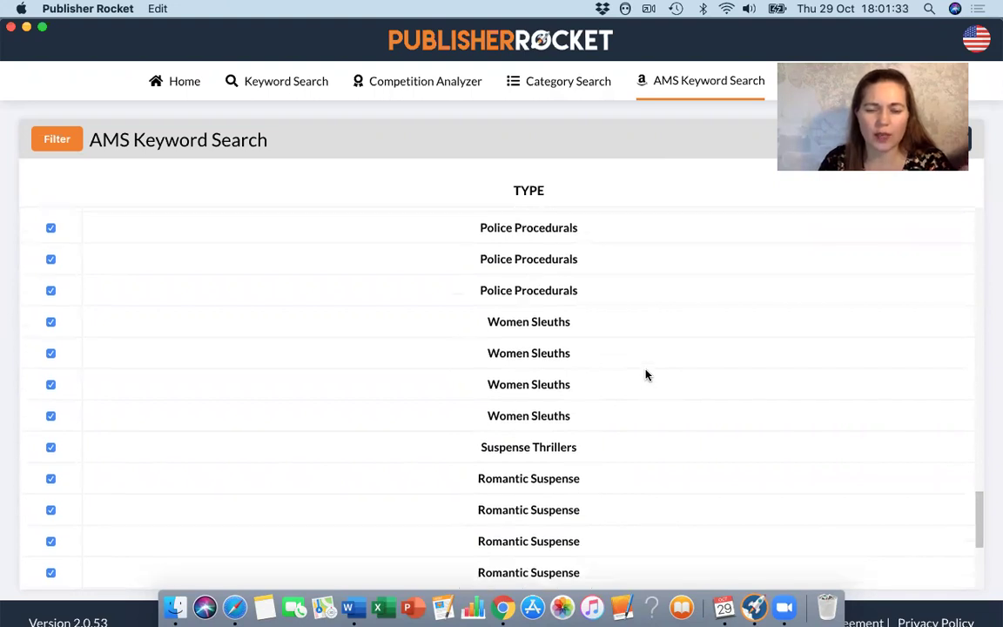
scroll(646, 375, down, 5)
scroll(647, 372, down, 2)
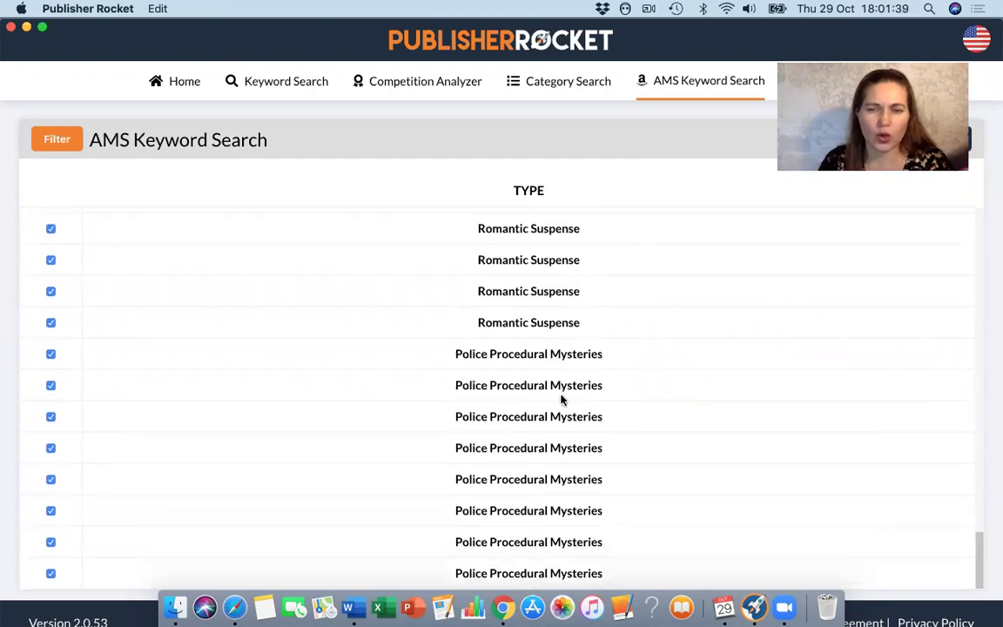
scroll(562, 398, up, 7)
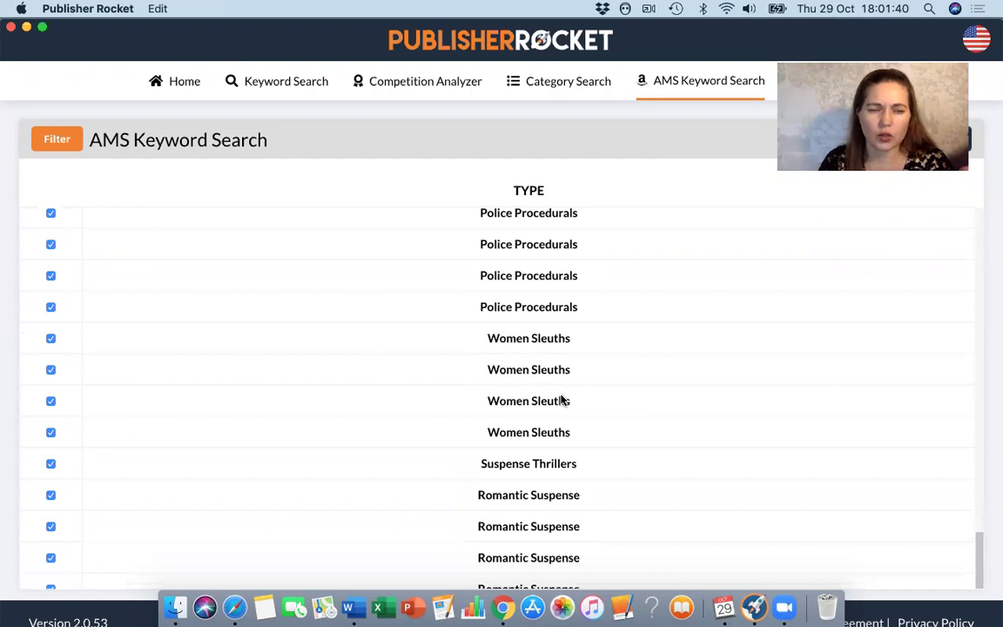
scroll(562, 399, up, 5)
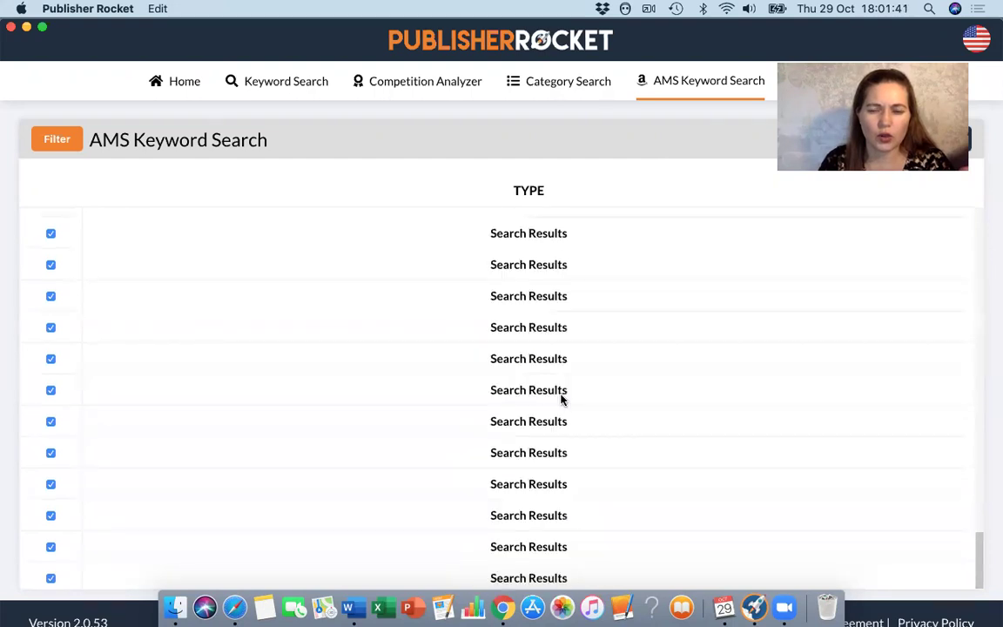
scroll(561, 398, up, 5)
scroll(562, 399, up, 10)
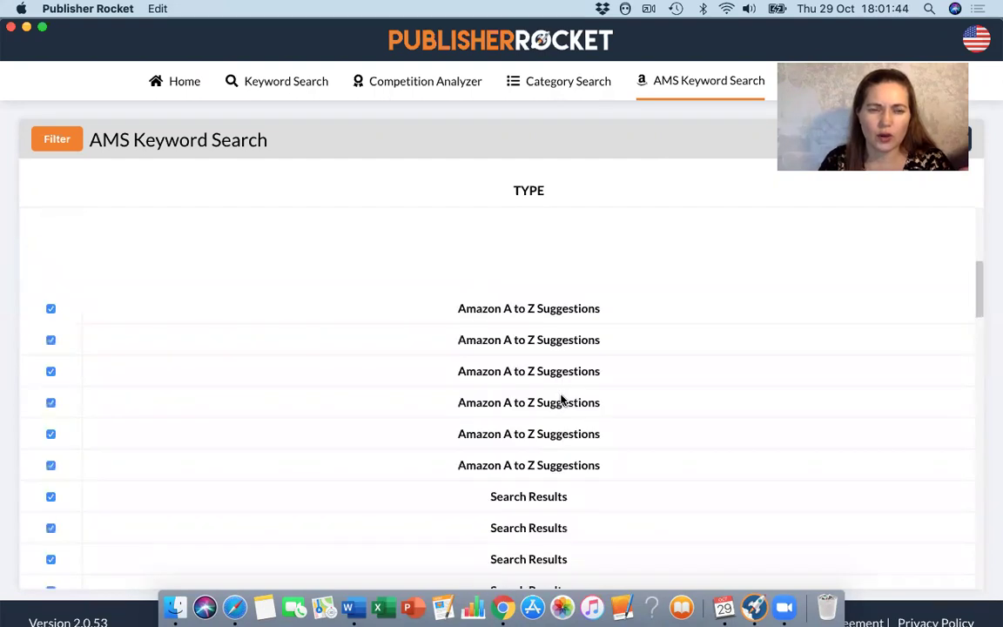
scroll(562, 399, up, 3)
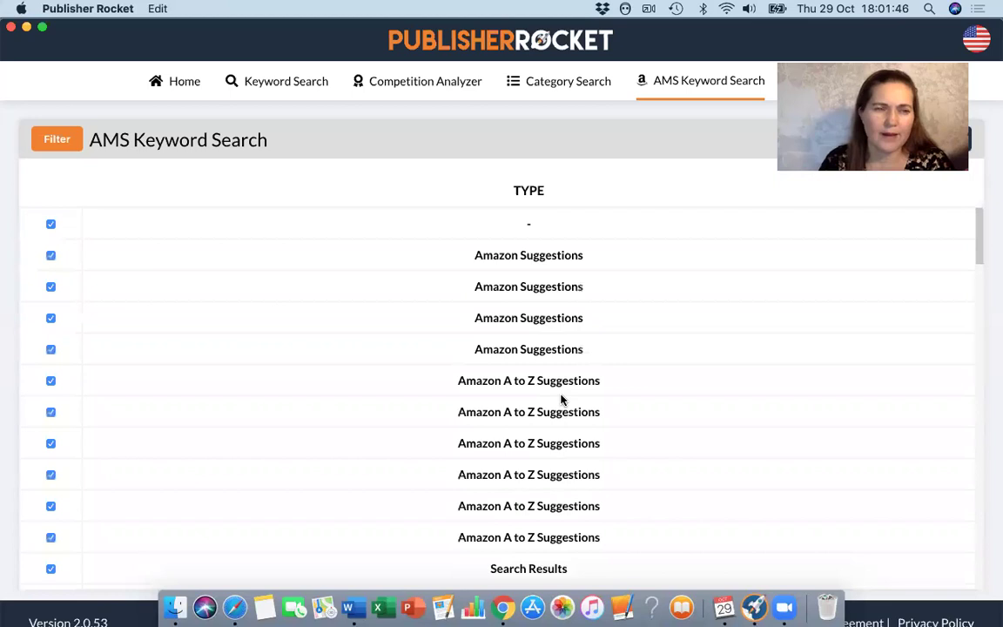
Turn the title data back on in the AMS results filter, apply it and look through the listed keywords and book titles
click(52, 143)
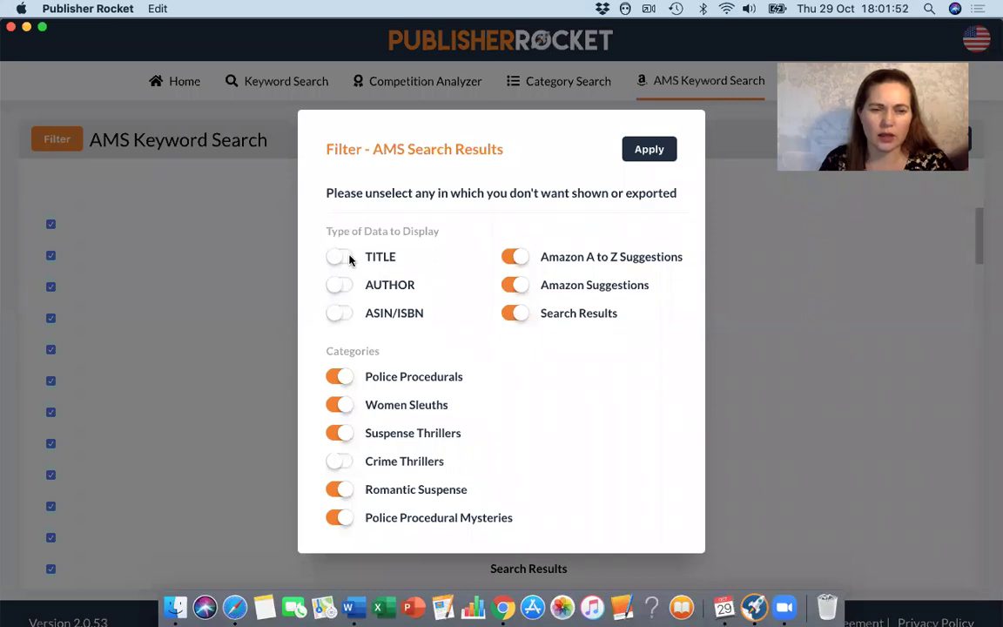
click(633, 158)
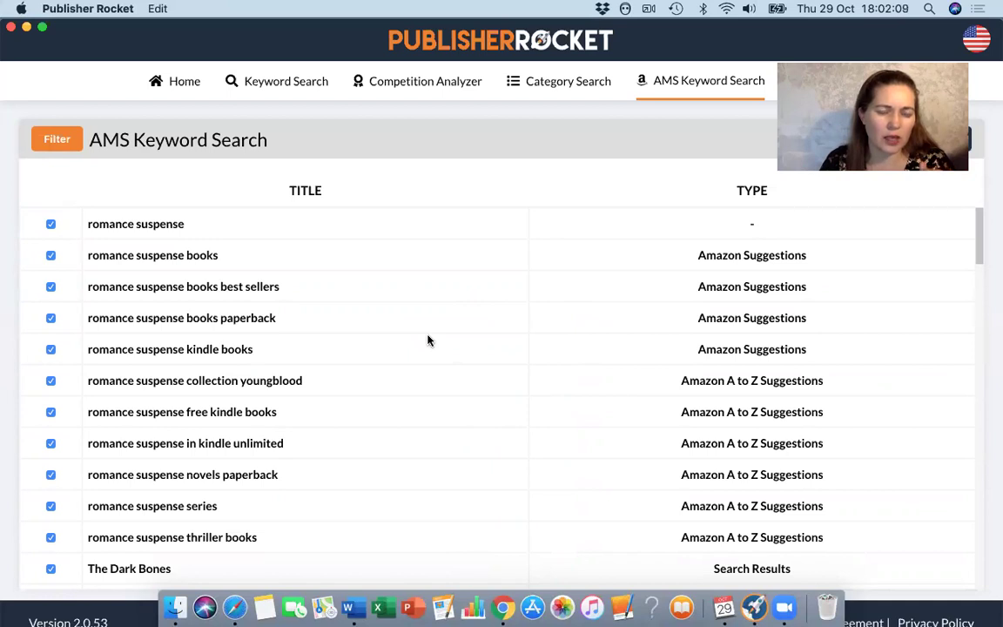
scroll(433, 334, down, 1)
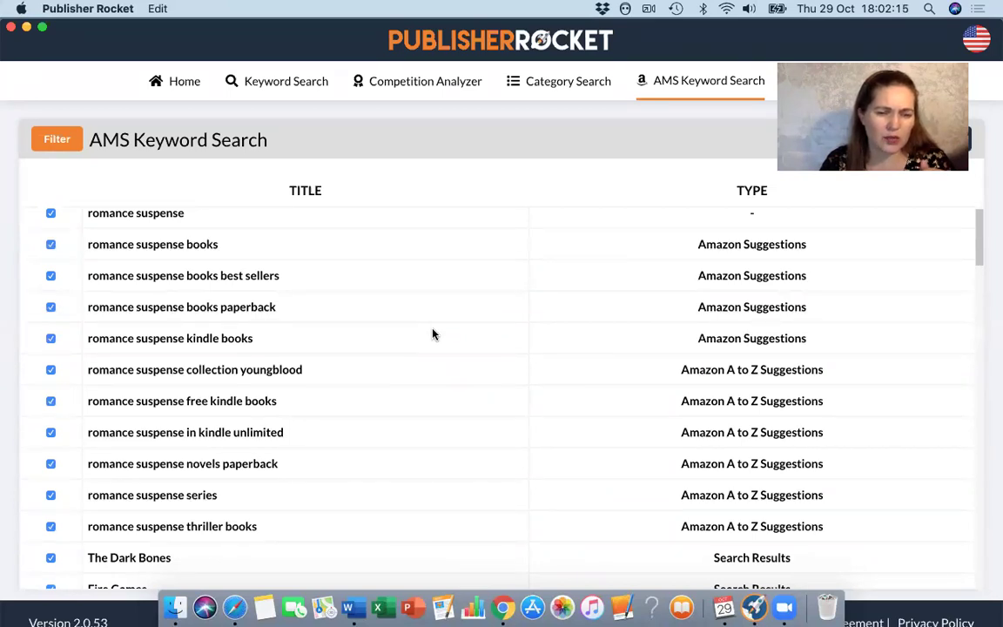
scroll(432, 333, down, 5)
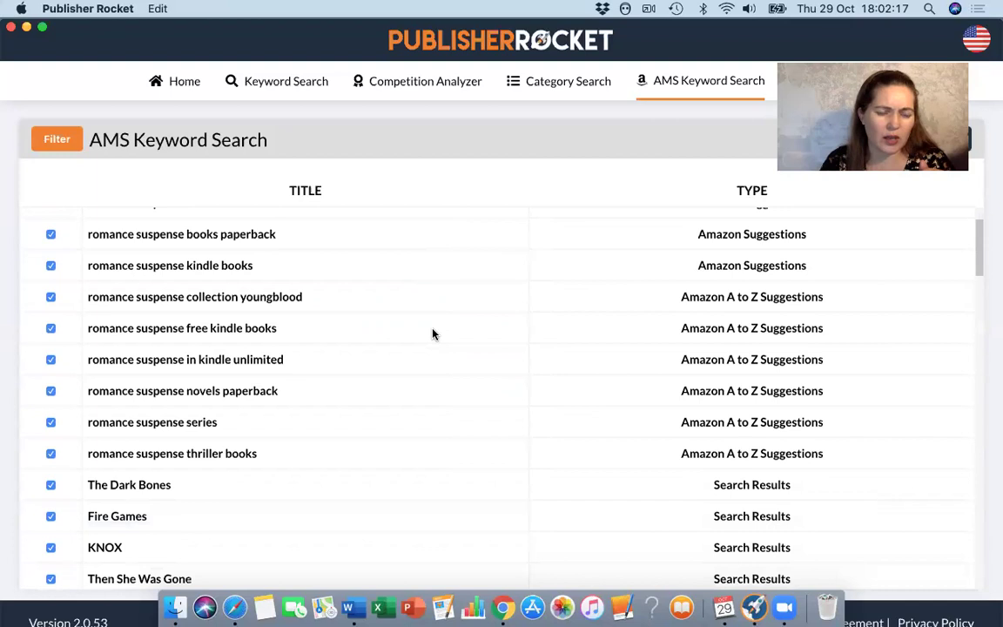
scroll(433, 333, down, 6)
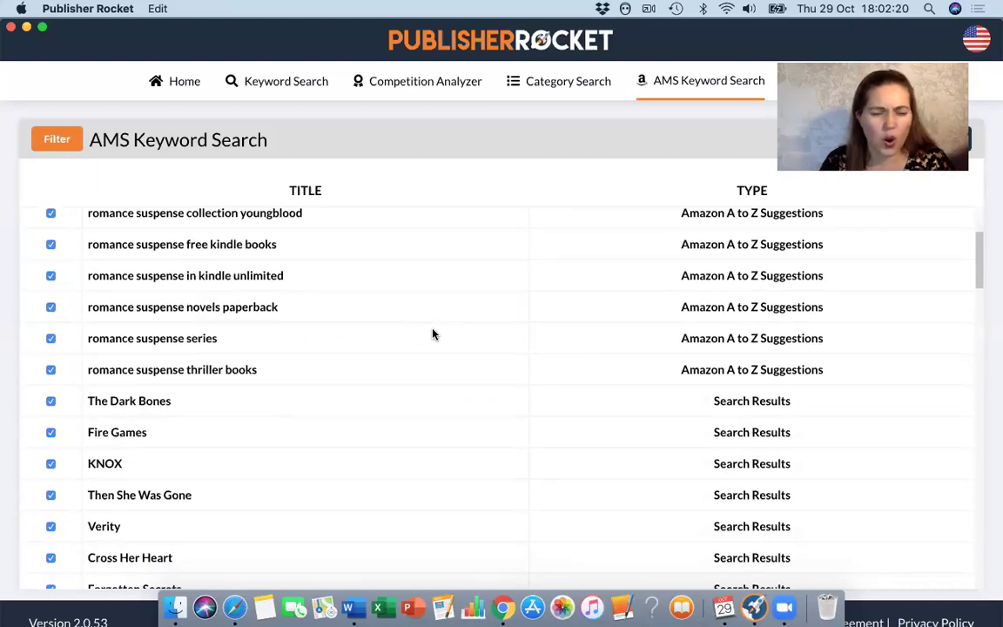
scroll(432, 334, down, 8)
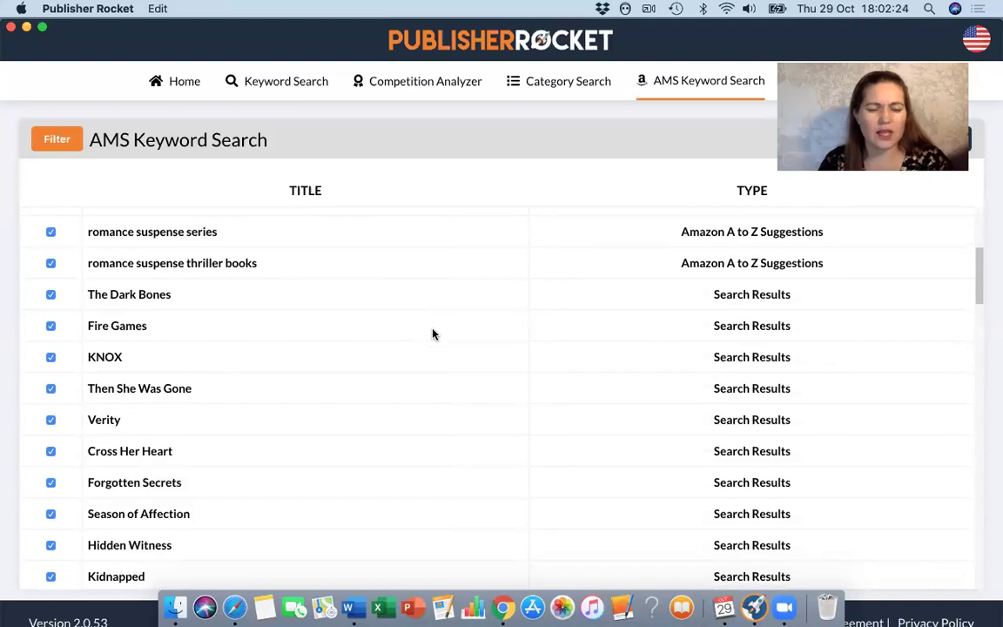